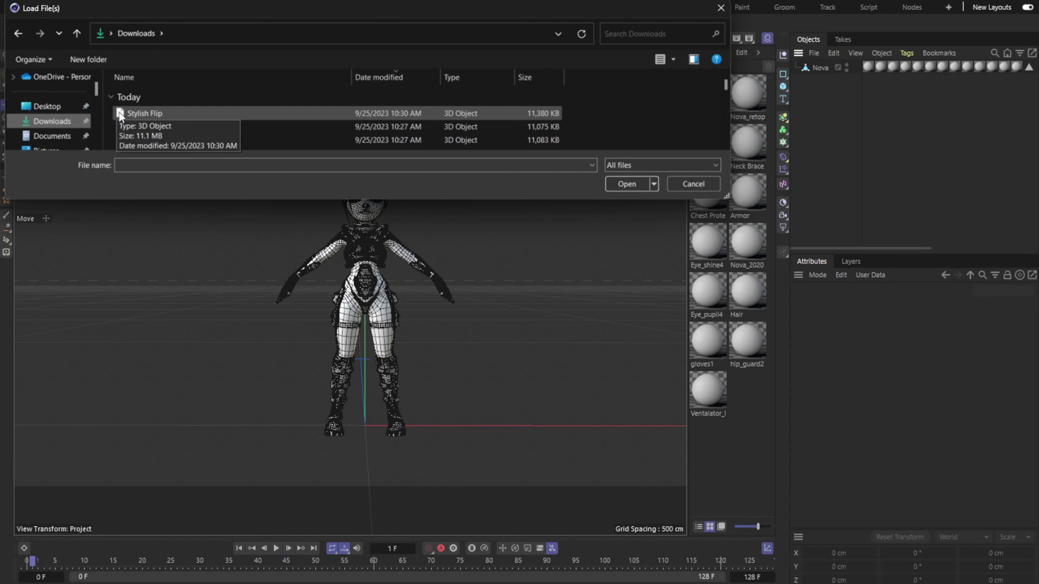
Step: Load the Stylish Flip animation file from Downloads and play the animation
double_click(120, 113)
left_click(277, 549)
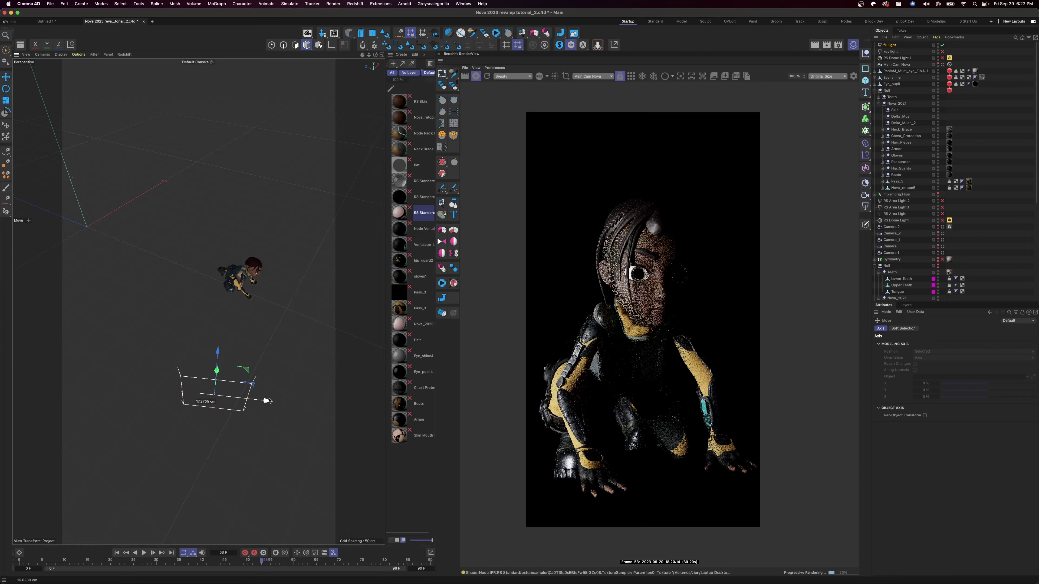
Step: Shift the area light below the character sideways and reposition the RS Spot Light
left_click_drag(271, 399, 294, 401)
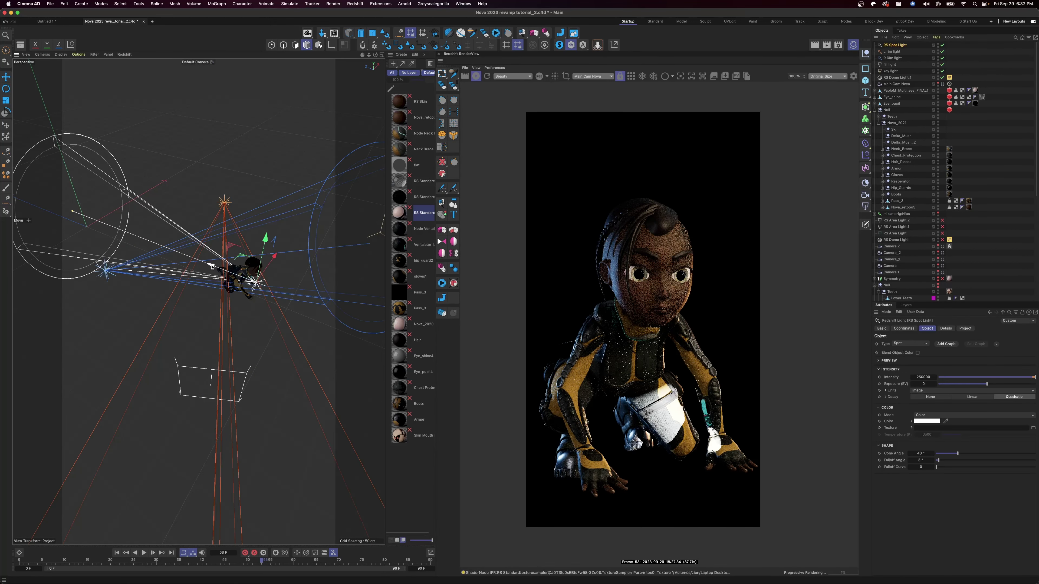
left_click_drag(211, 267, 219, 269)
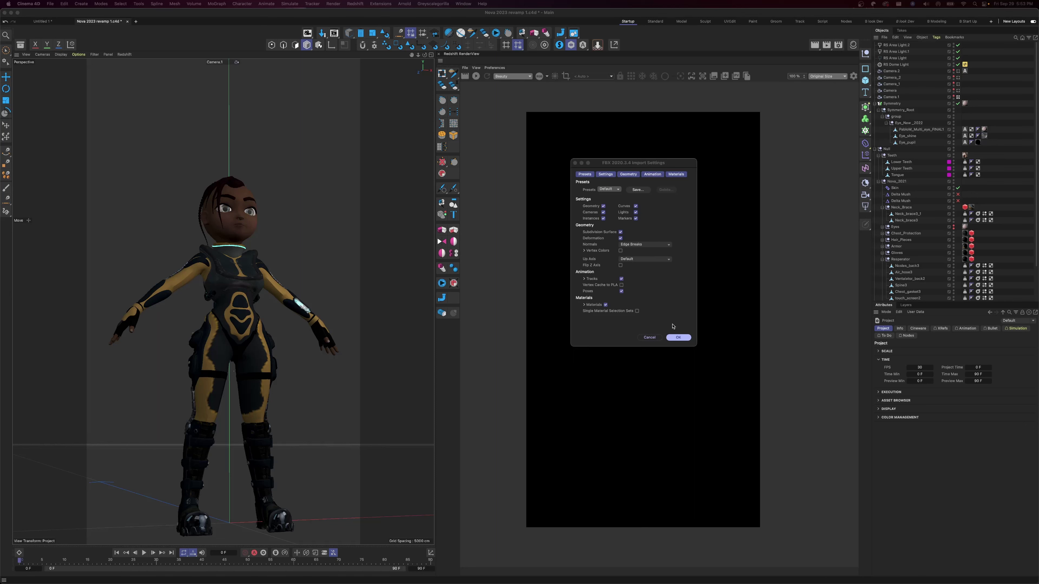
Step: Import the FBX character with the default import settings and bring its full body into view
left_click(678, 338)
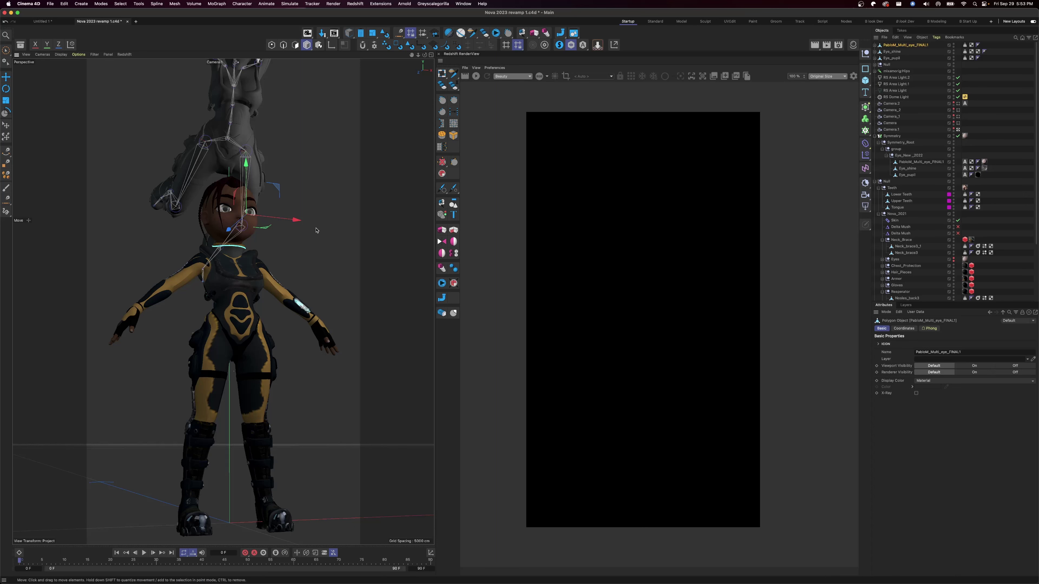
scroll(245, 178, "down", 2)
middle_click_drag(234, 144, 235, 171, "alt")
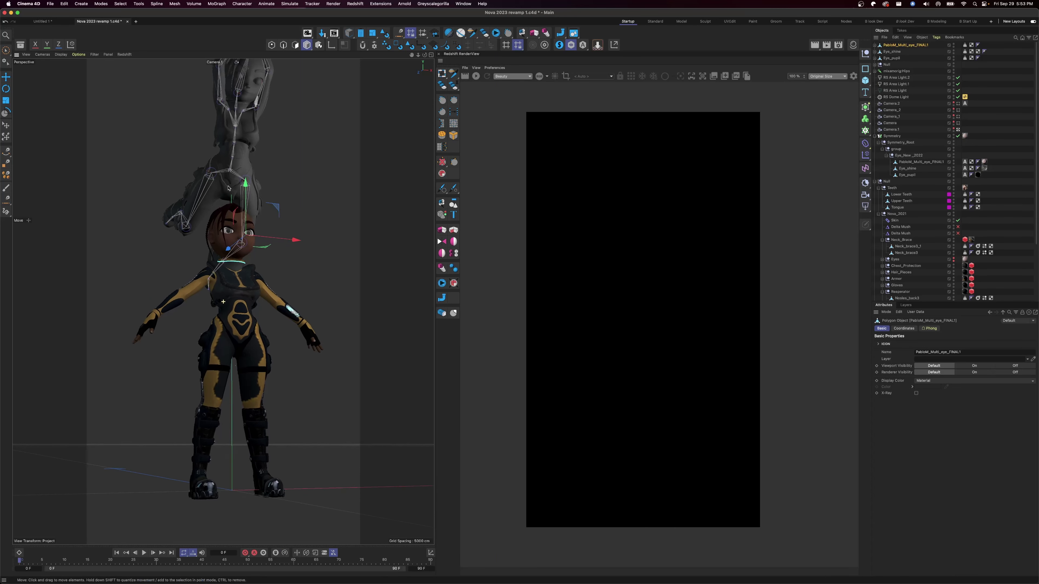
left_click_drag(234, 170, 213, 170, "alt")
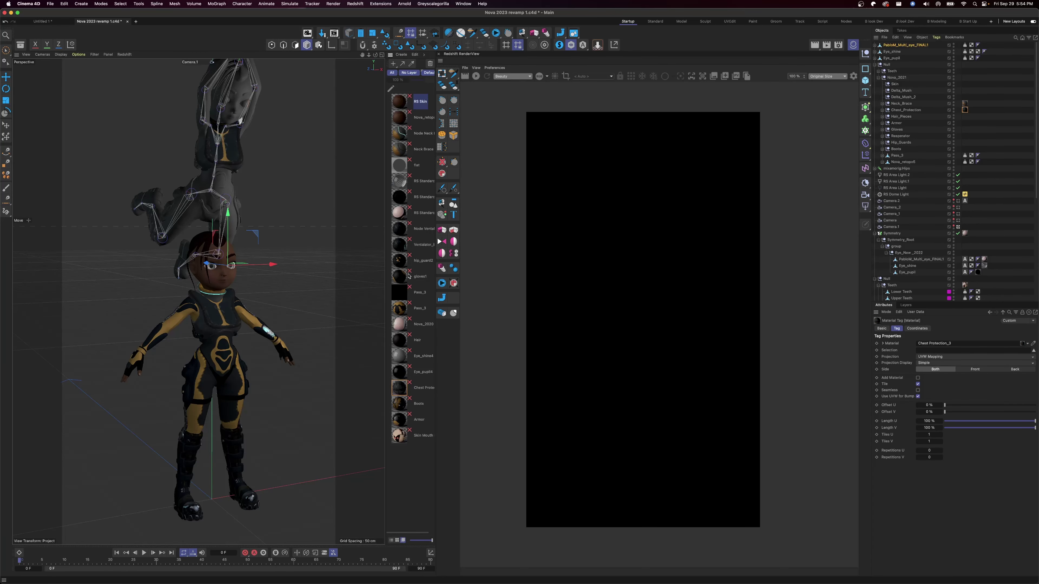
Step: Assign the Hair, Armor, gloves, hip guard and Boots materials to the matching groups of the imported Nova_2021 character
left_click_drag(414, 340, 903, 118)
left_click_drag(399, 418, 897, 123)
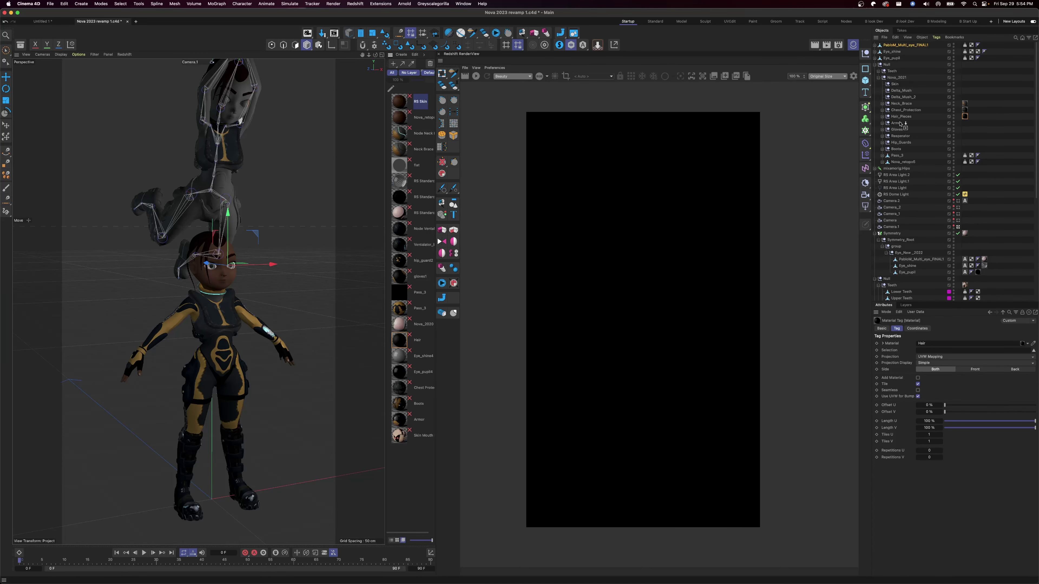
left_click_drag(400, 277, 897, 129)
left_click_drag(400, 261, 901, 142)
left_click_drag(399, 403, 896, 149)
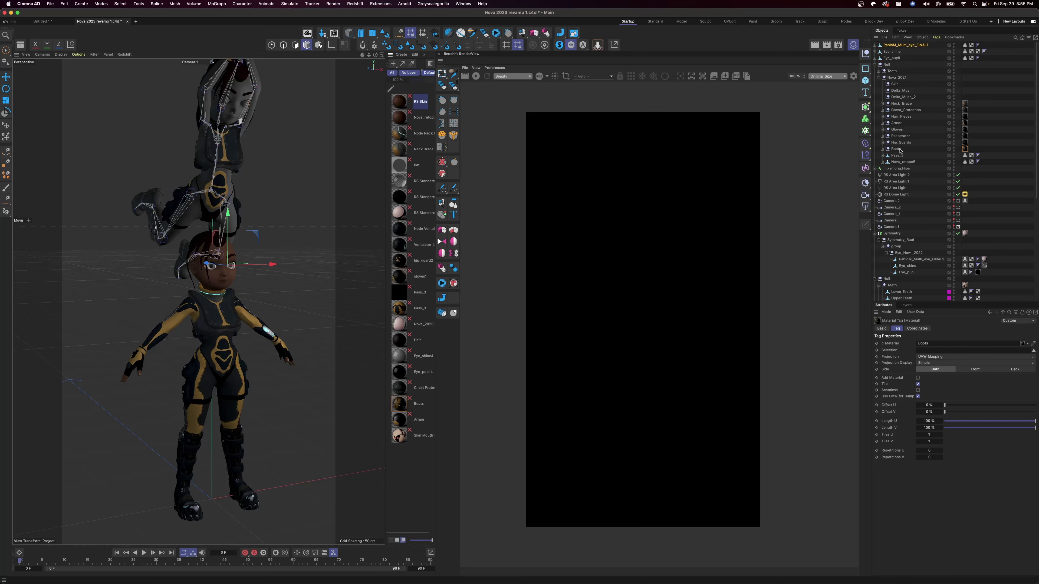
Step: Apply the Pase_3 and RS Skin materials to Pase_3 and Nova_retopo5, and RS Standard materials to the eye shine and main eye meshes
left_click_drag(399, 309, 904, 156)
left_click_drag(399, 102, 913, 162)
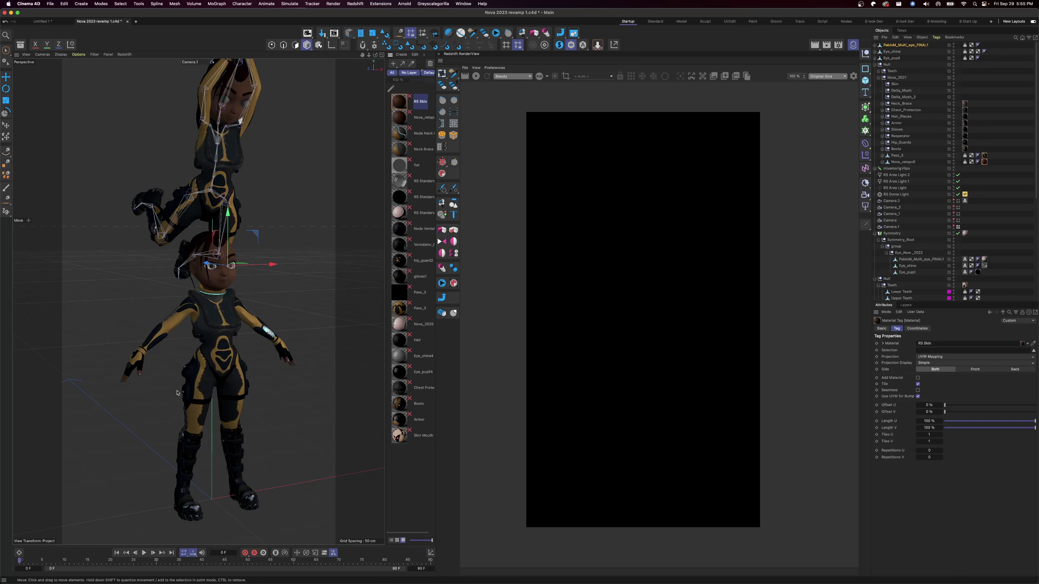
left_click_drag(399, 181, 898, 52)
left_click_drag(399, 197, 907, 46)
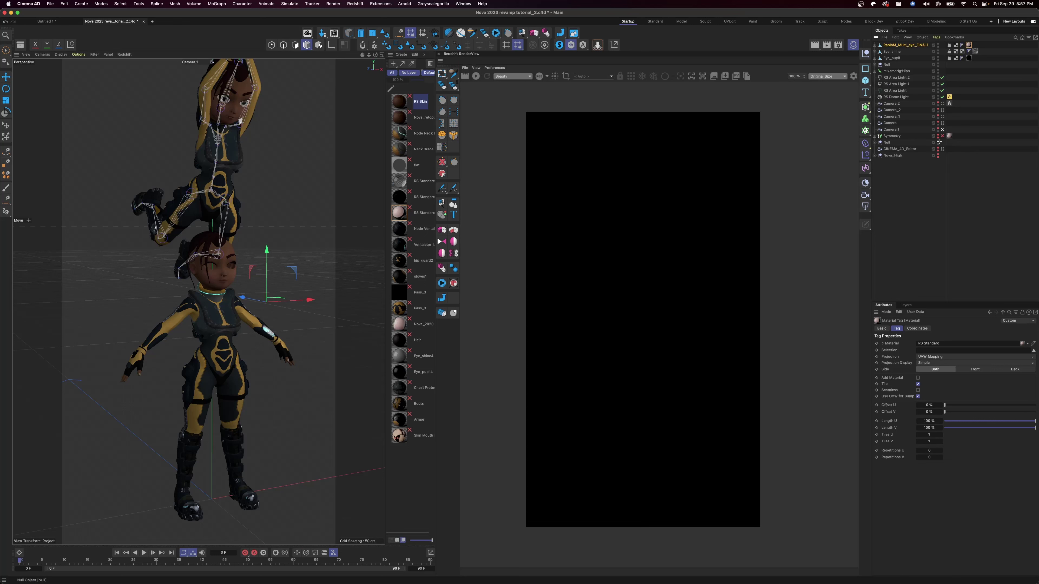
Step: Hide the original character's null and the mixamorig:Hips skeleton in the viewport
left_click(939, 142)
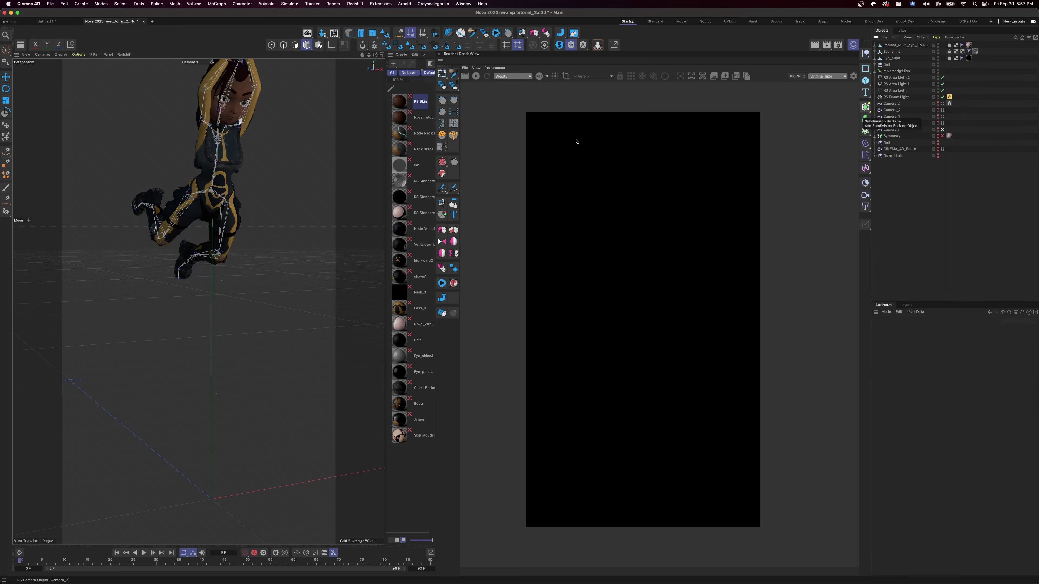
double_click(938, 70)
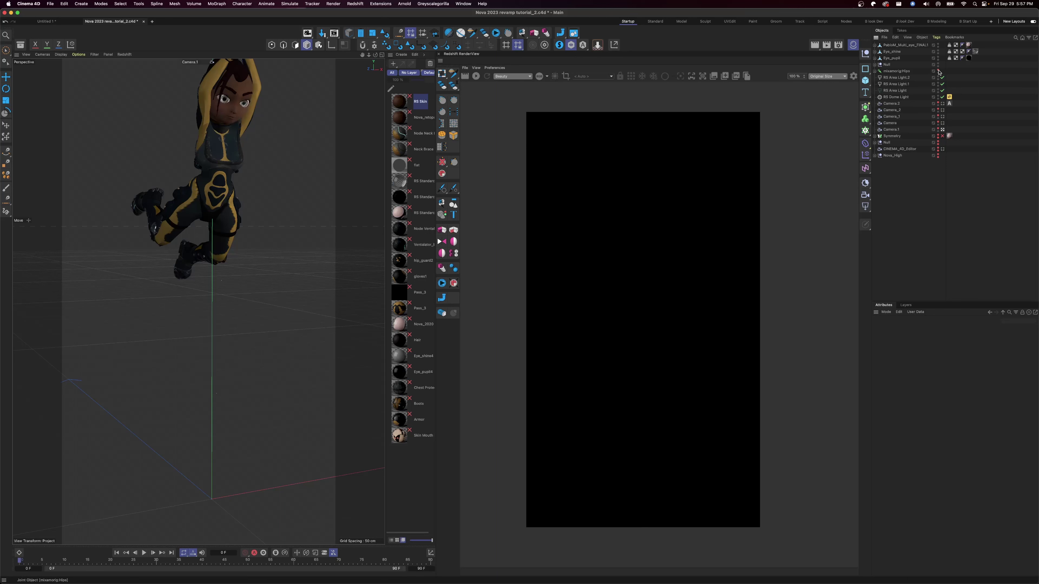
mouse_move(227, 150)
left_mouse_down("alt")
mouse_move(197, 299)
mouse_move(227, 151)
mouse_move(186, 148)
mouse_move(227, 148)
mouse_move(217, 171)
mouse_move(221, 152)
mouse_move(193, 154)
mouse_move(211, 152)
left_mouse_up("alt")
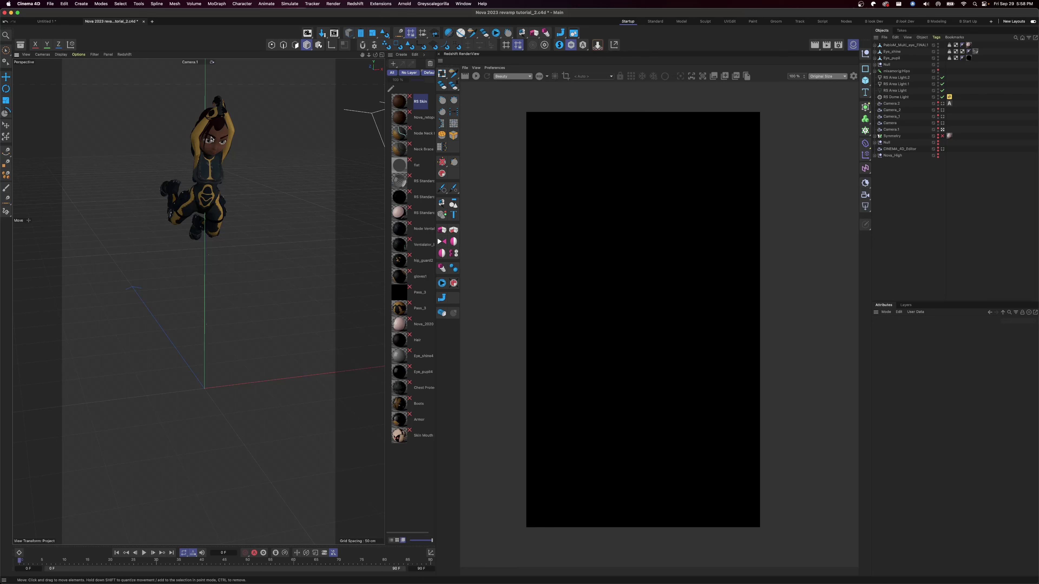
Step: Play the animation to the crouching pose at frame 53 and frame the character from the front
key("F8")
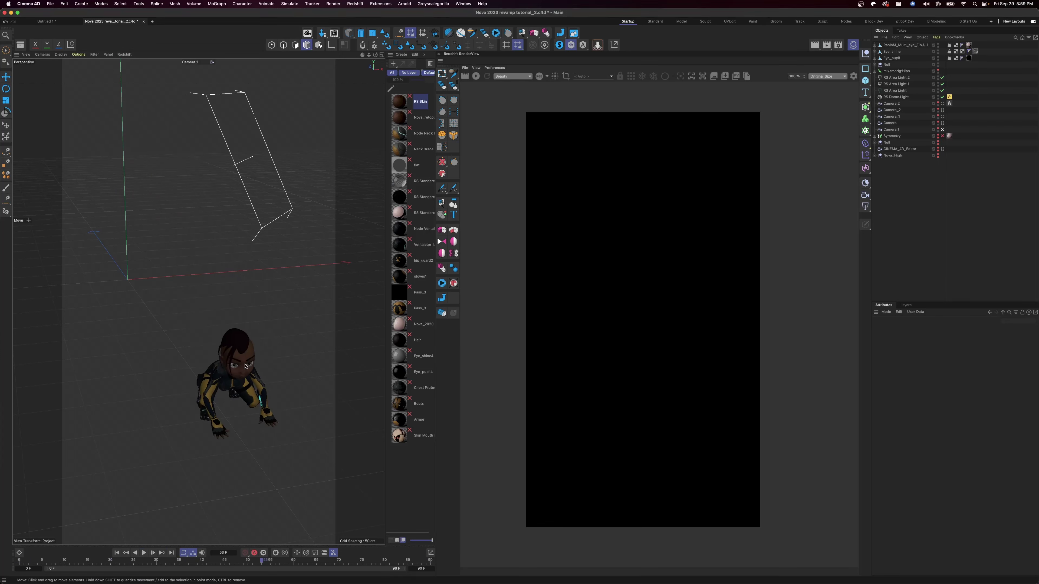
left_click_drag(245, 367, 273, 351, "alt")
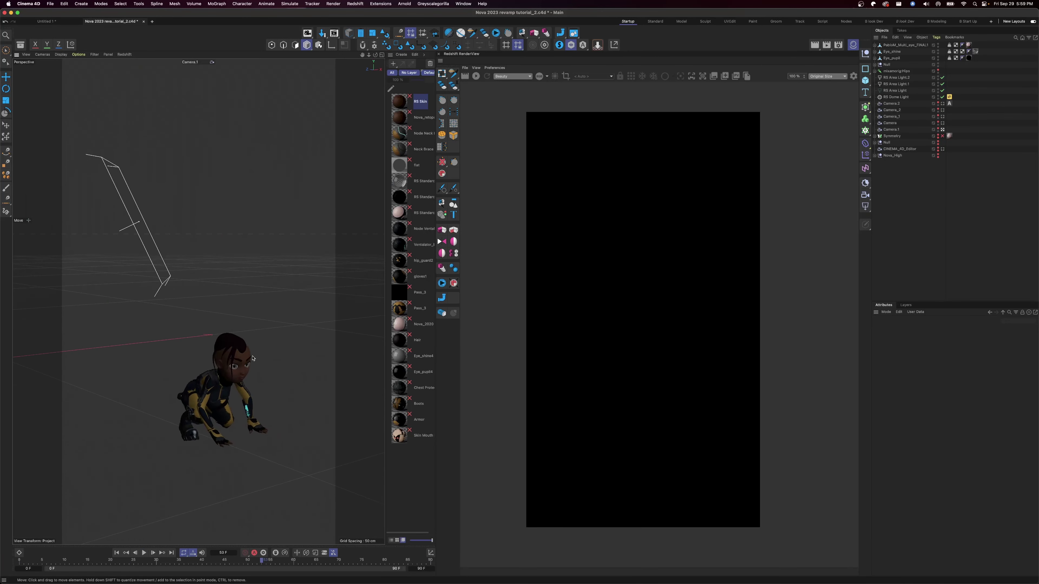
right_click_drag(273, 351, 312, 366, "alt")
middle_click_drag(244, 370, 262, 345, "alt")
left_click_drag(262, 344, 241, 313, "alt")
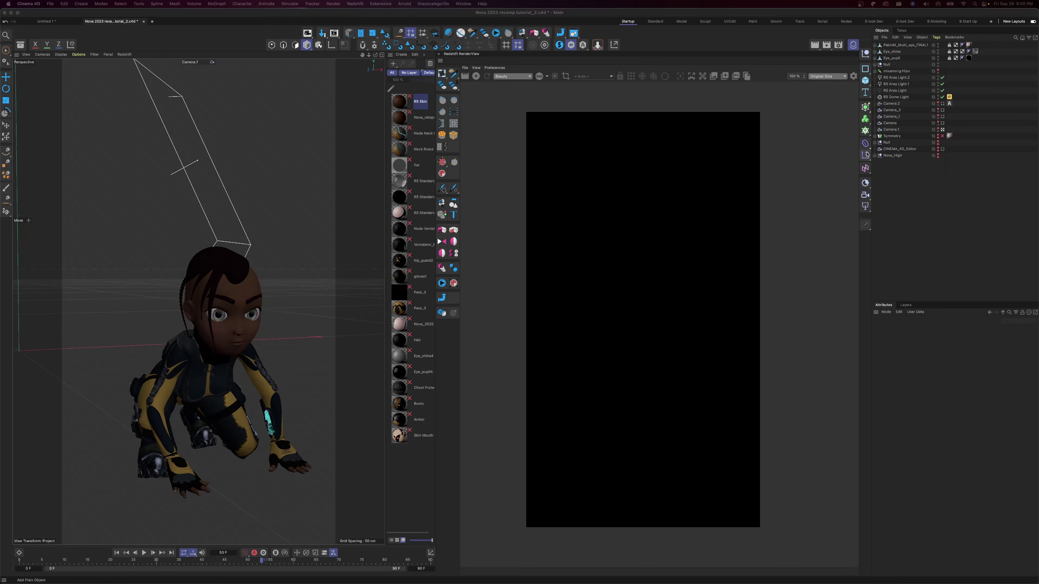
Step: Add a Redshift camera aimed at the crouching character and set its focal length to 100 mm
left_click(865, 185)
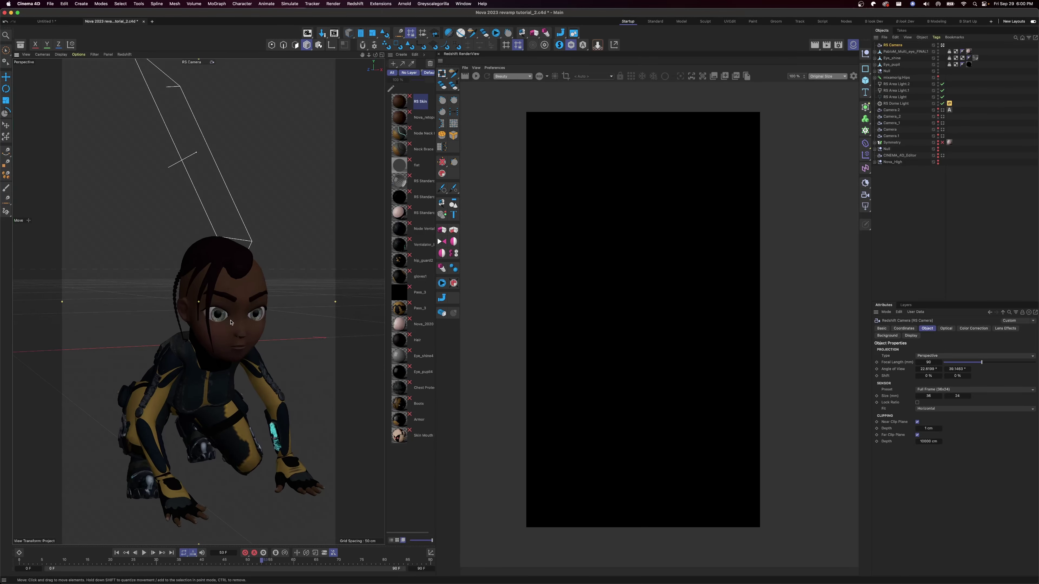
left_click_drag(224, 324, 226, 321, "alt")
middle_click_drag(226, 321, 215, 303, "alt")
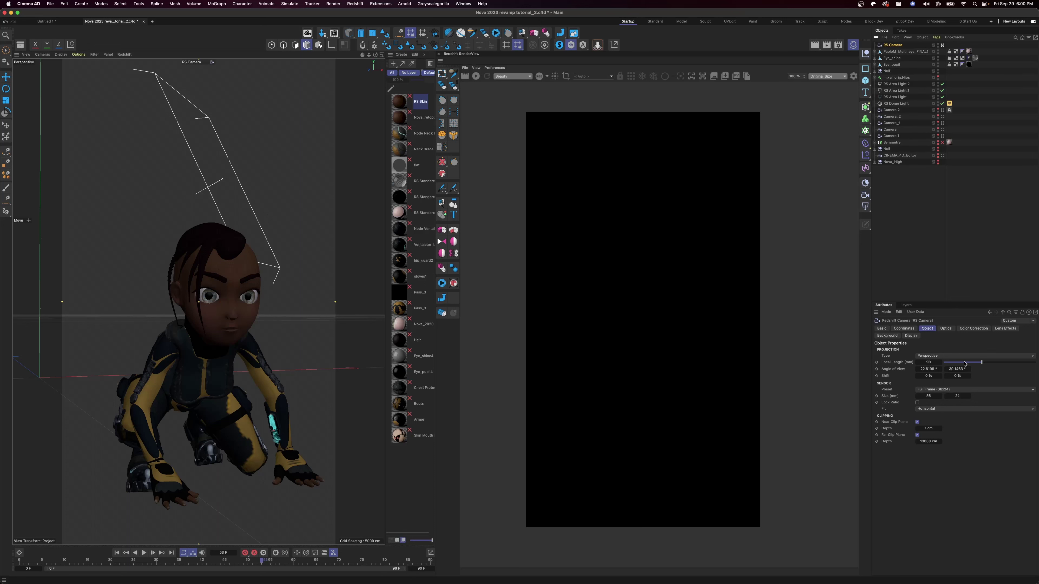
left_click(929, 363)
type("100")
key("Return")
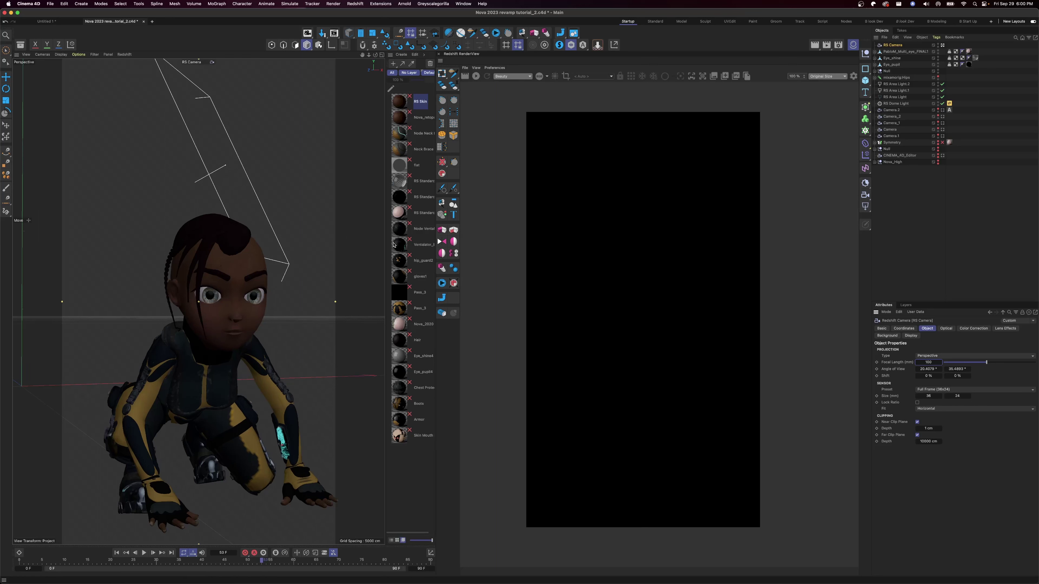
Step: Refine the camera composition so the crouching character fills the portrait frame from a slightly lower angle
middle_click_drag(245, 300, 235, 293, "alt")
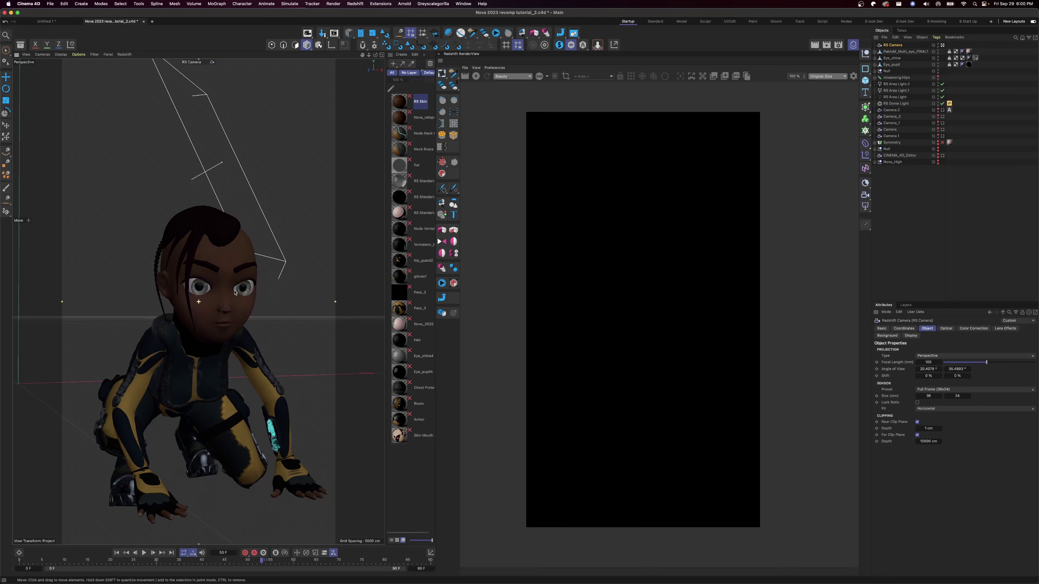
scroll(227, 295, "up", 5)
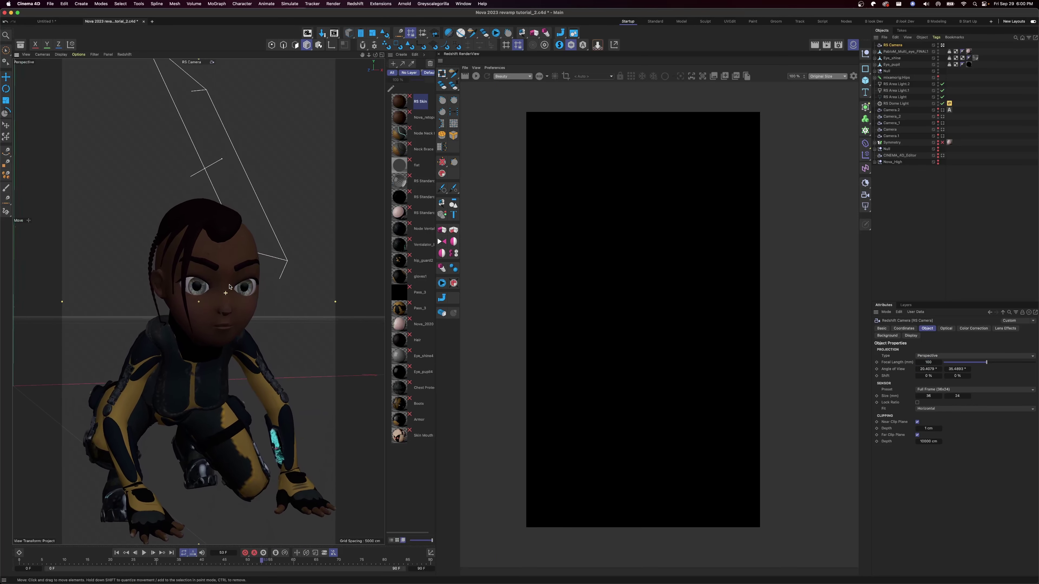
middle_click_drag(228, 289, 218, 256, "alt")
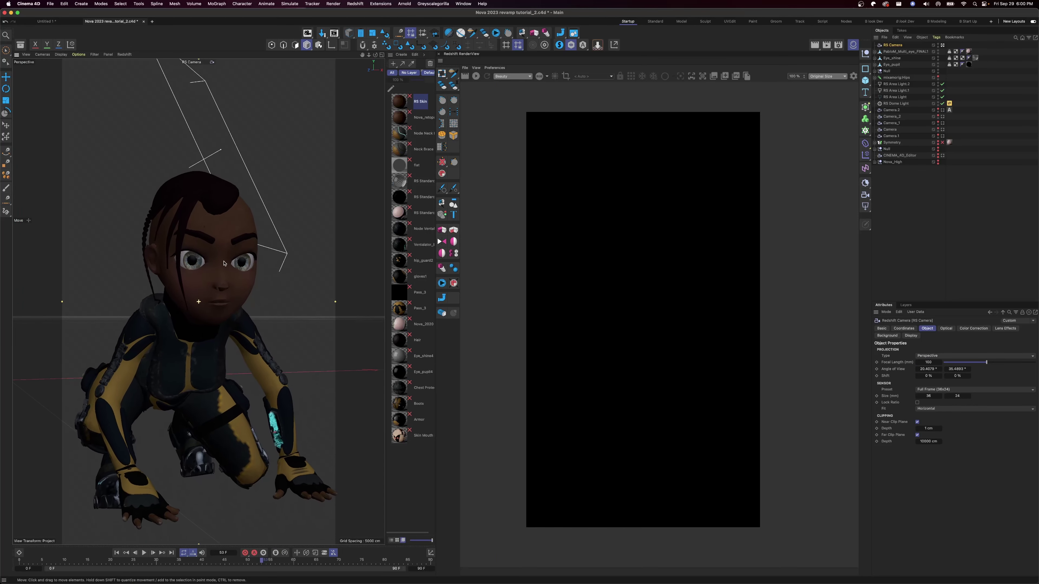
left_click_drag(217, 259, 223, 252, "alt")
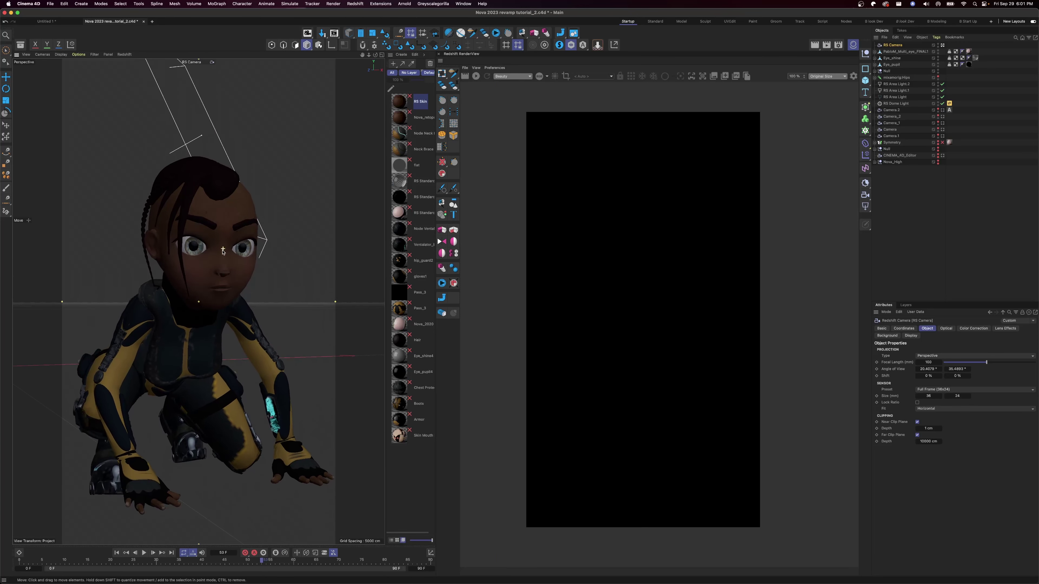
middle_click_drag(223, 252, 222, 252, "alt")
left_click_drag(222, 253, 237, 230, "alt")
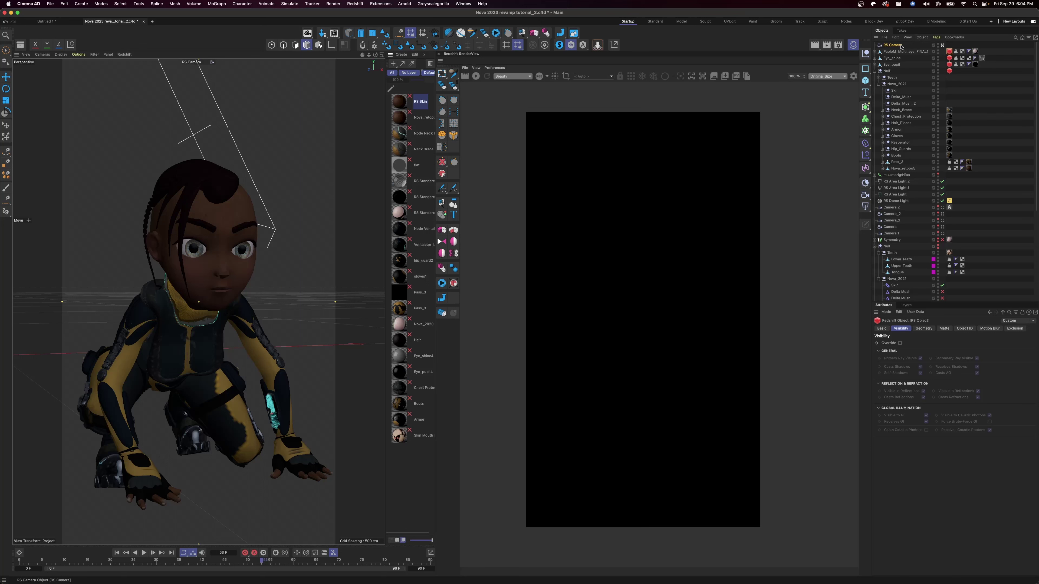
Step: Add a Protection tag to the RS Camera to lock its position, rotation and scale
left_click(937, 38)
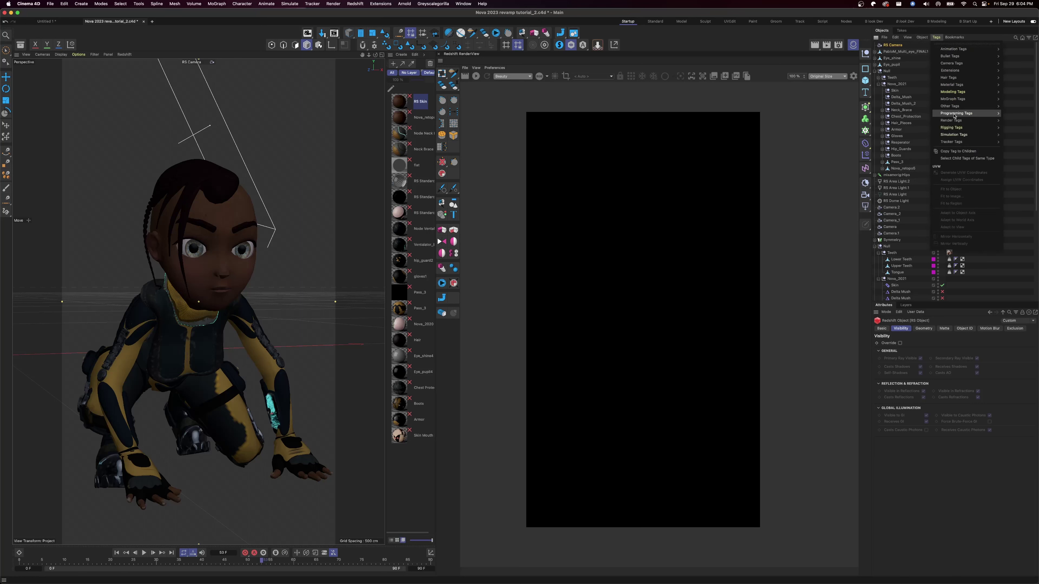
mouse_move(956, 128)
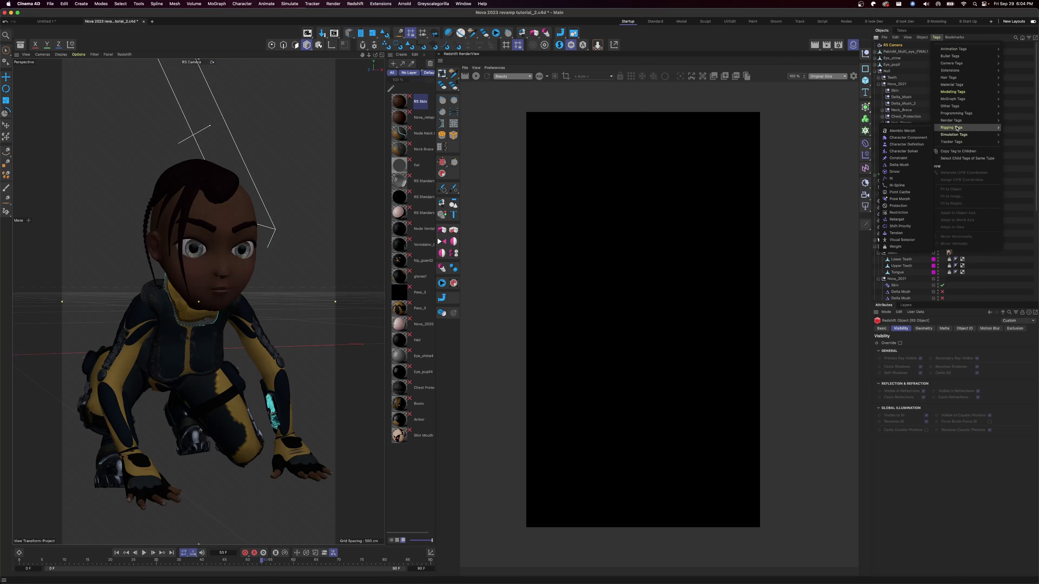
left_click(900, 206)
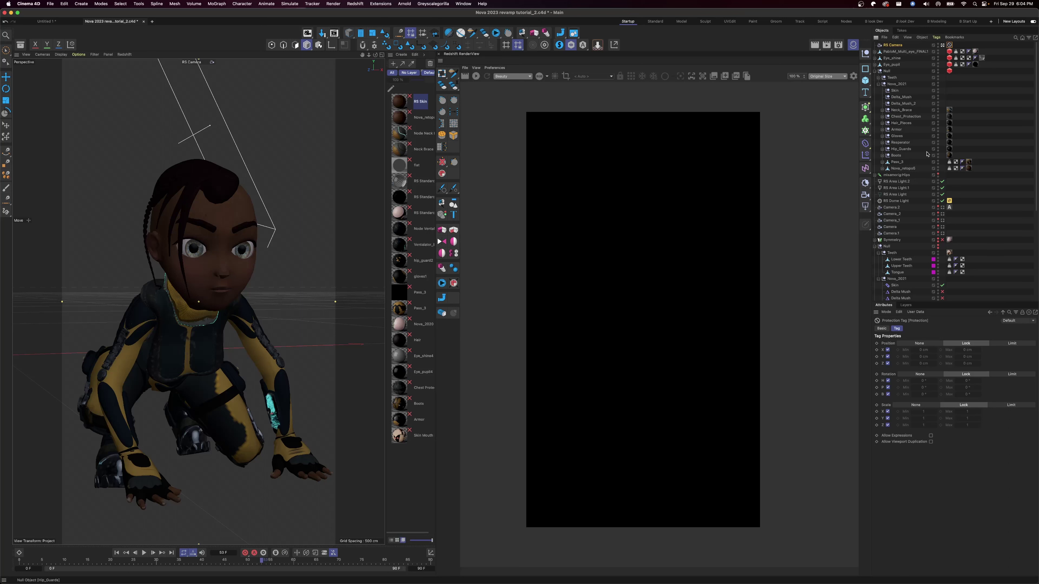
Step: Add a Redshift dome light and link an HDRI texture to it with an HDRI Link Plus tag
left_click(867, 208)
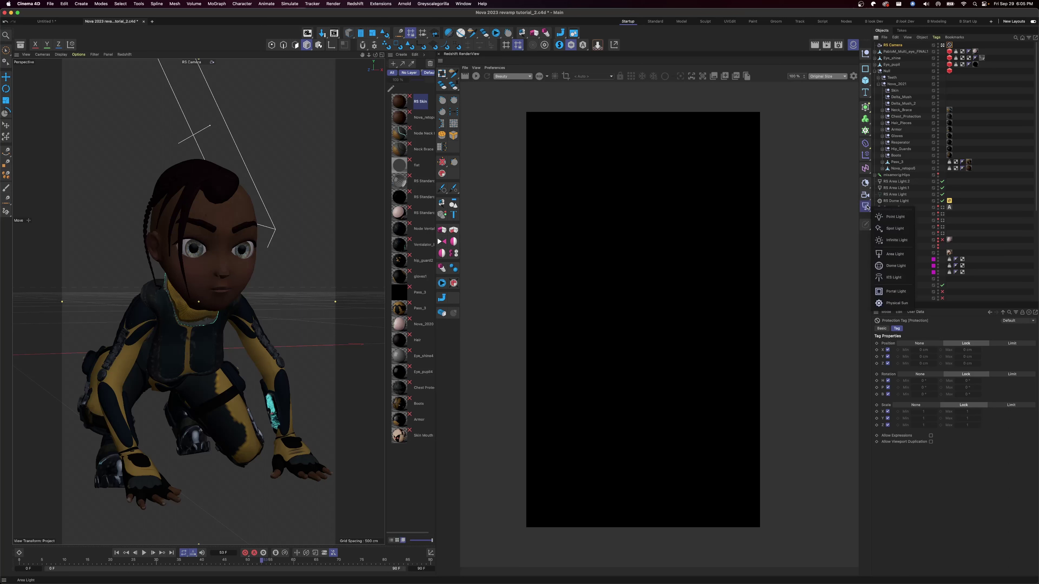
left_click(894, 265)
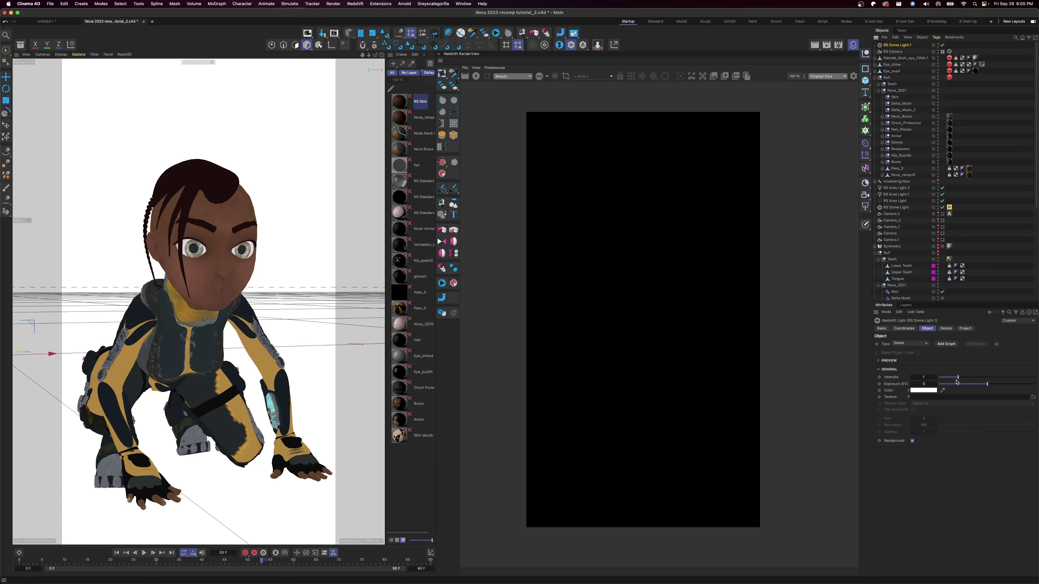
left_click(936, 37)
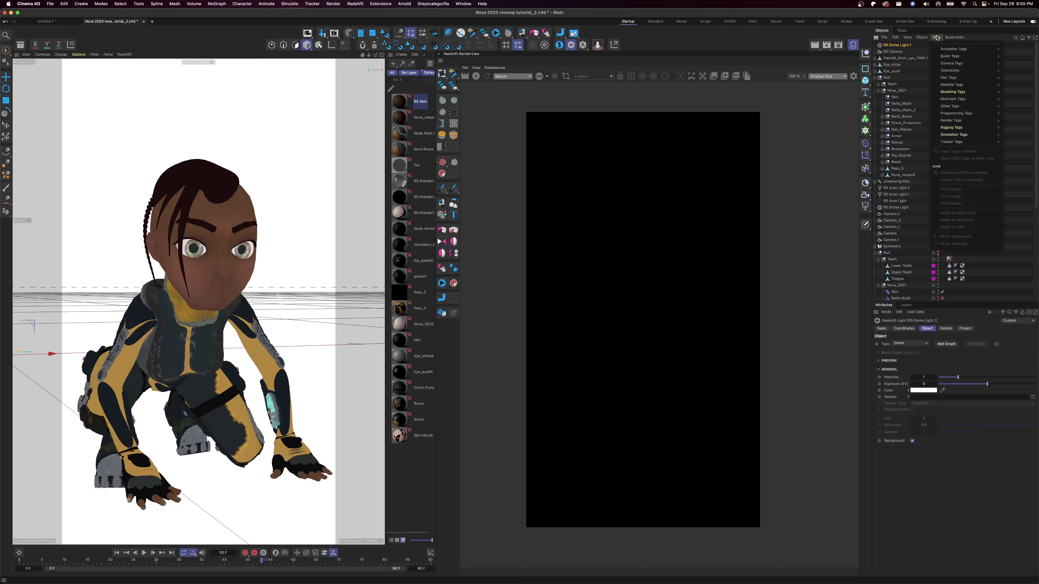
mouse_move(951, 73)
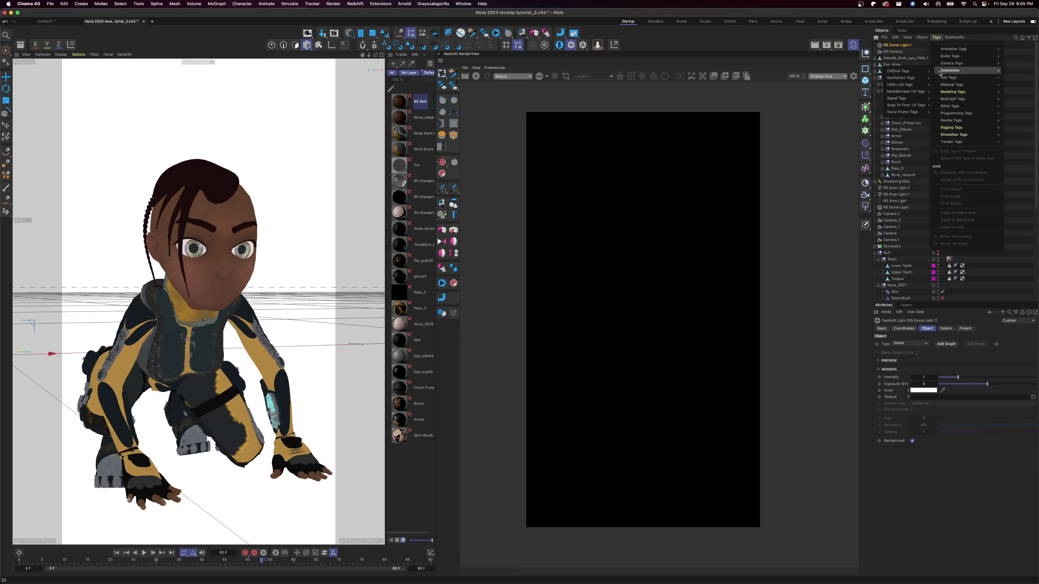
mouse_move(914, 84)
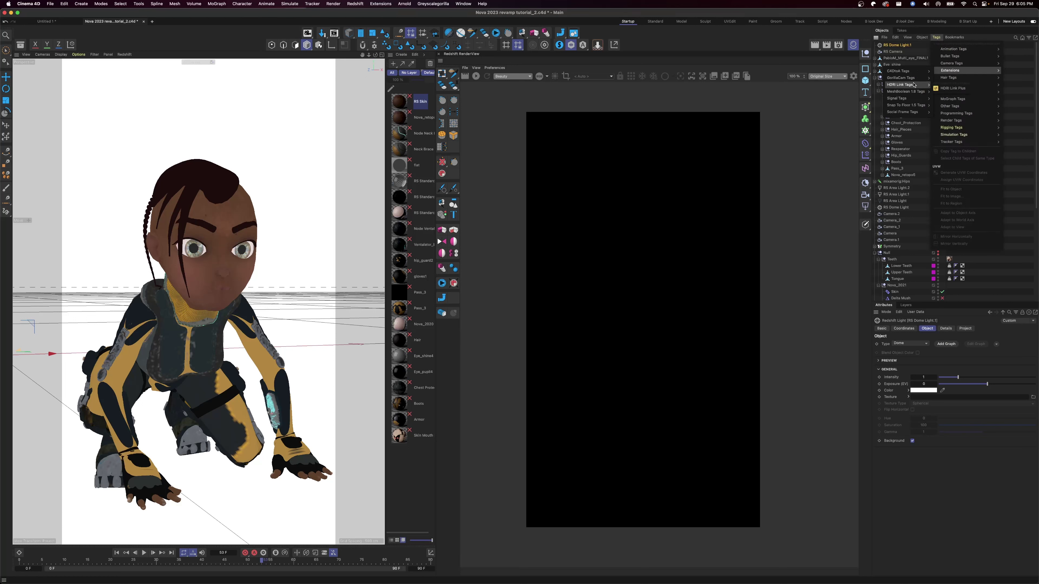
left_click(953, 88)
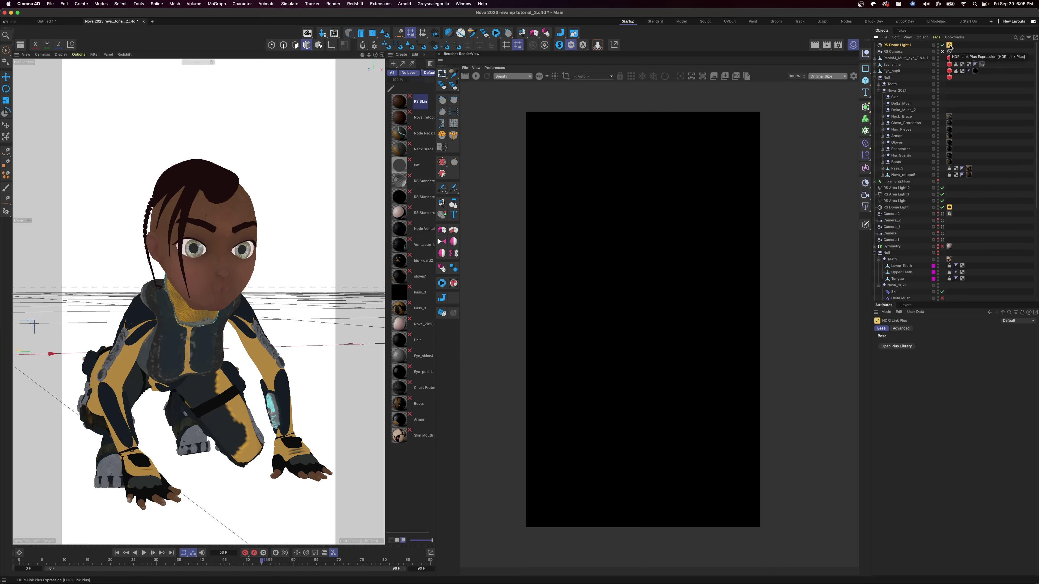
left_click(908, 46)
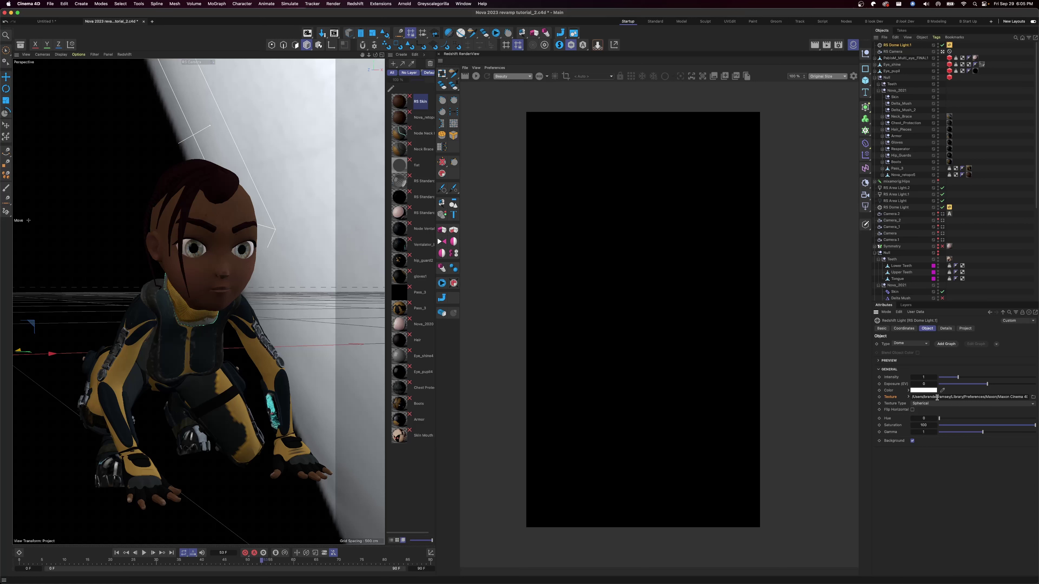
left_click(950, 45)
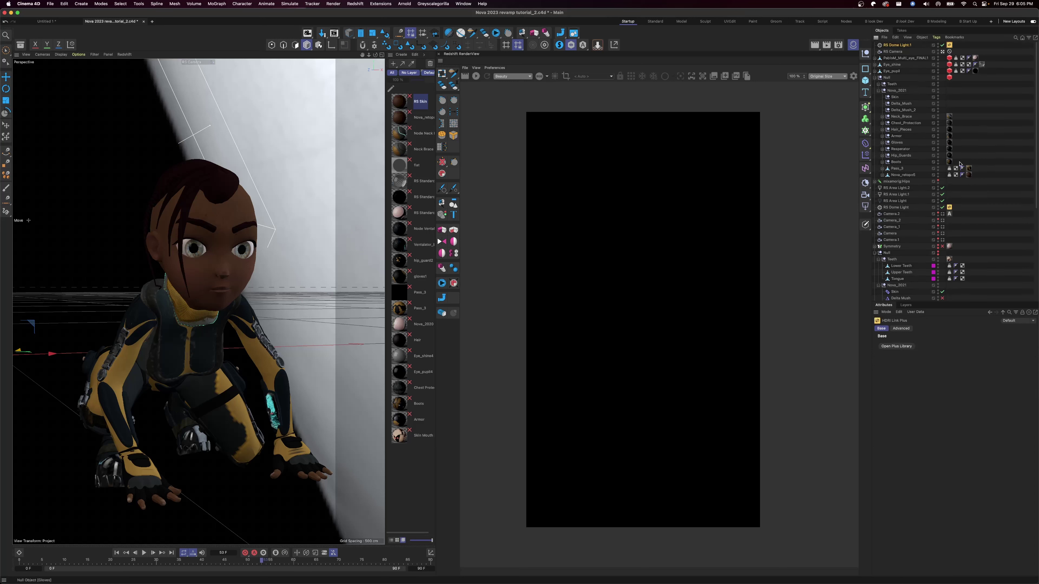
Step: Browse the HDRI collections in the Plus Library for the dome light, closing the library when done
left_click(897, 347)
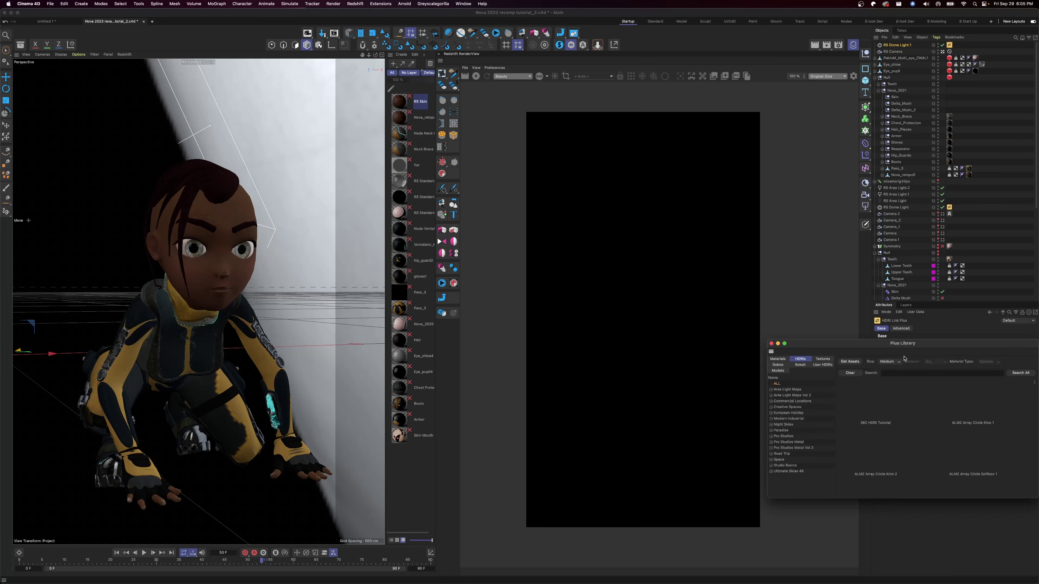
left_click_drag(908, 356, 719, 250)
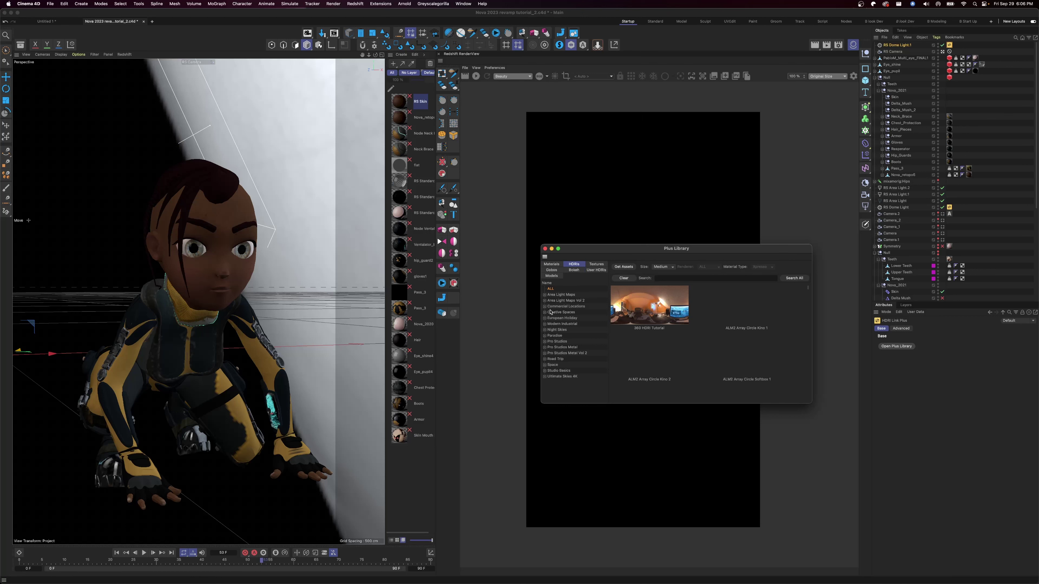
left_click_drag(623, 248, 622, 260)
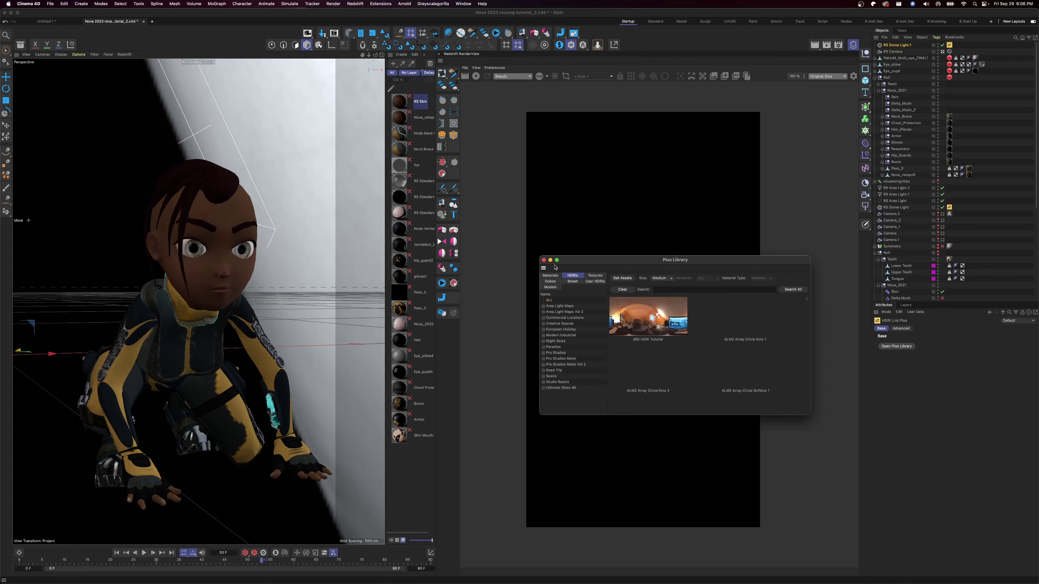
left_click(545, 261)
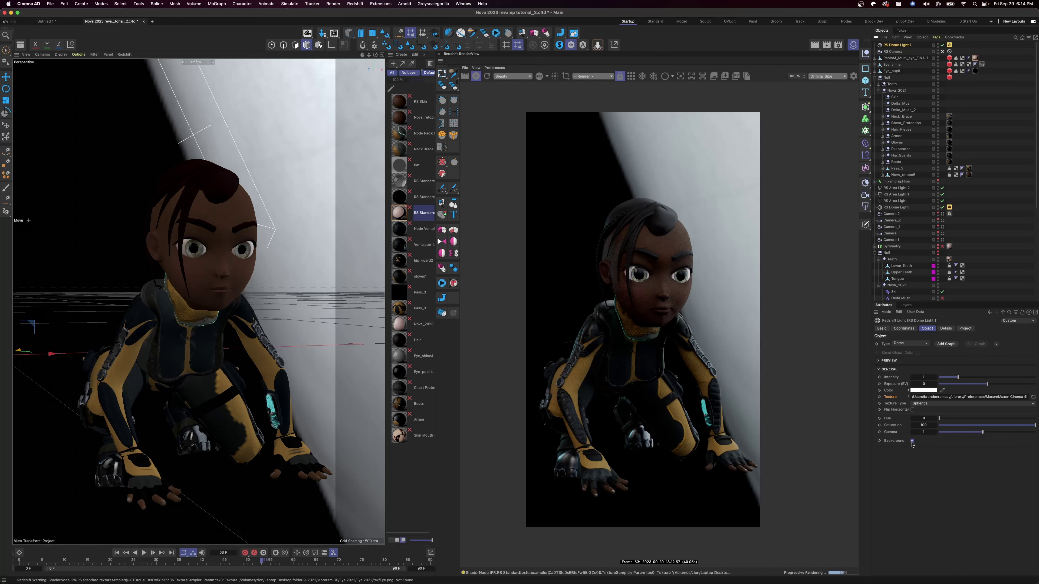
Step: Turn off the background of RS Dome Light.1 and lower the light's exposure below -1
left_click(912, 441)
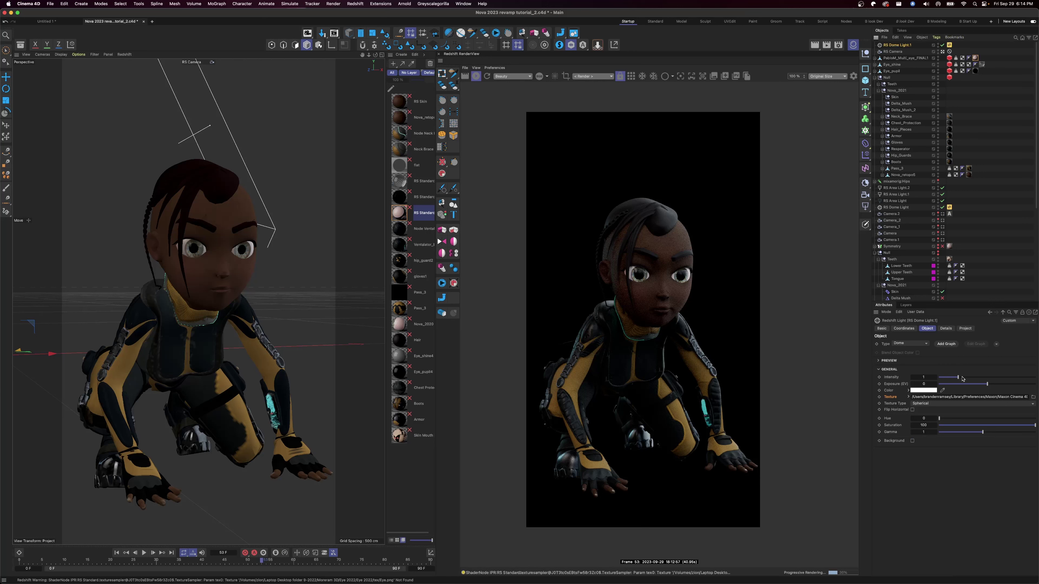
left_click_drag(984, 386, 979, 388)
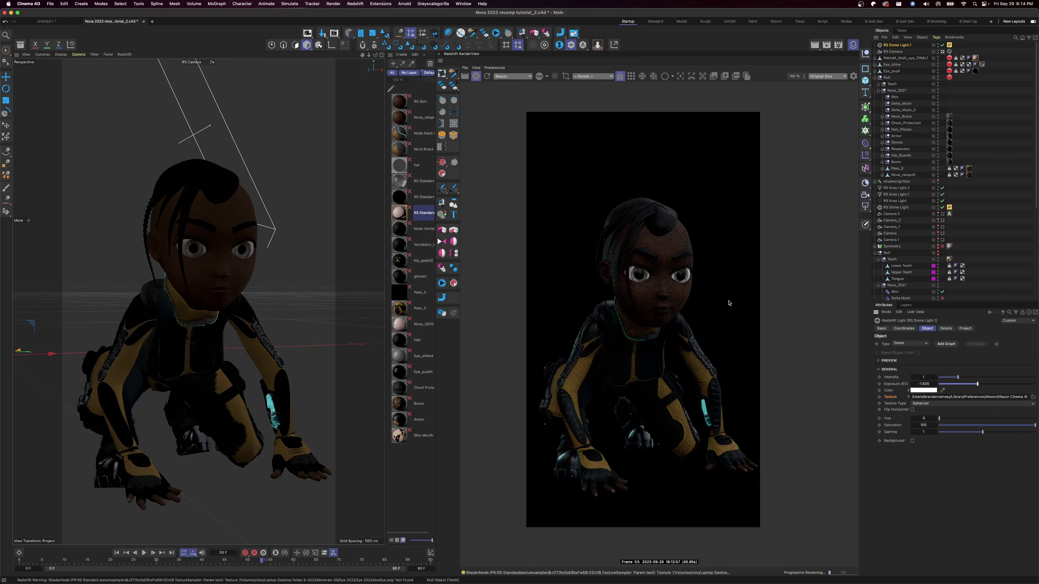
Step: Add a Redshift area light to the scene
left_click_drag(865, 206, 896, 246)
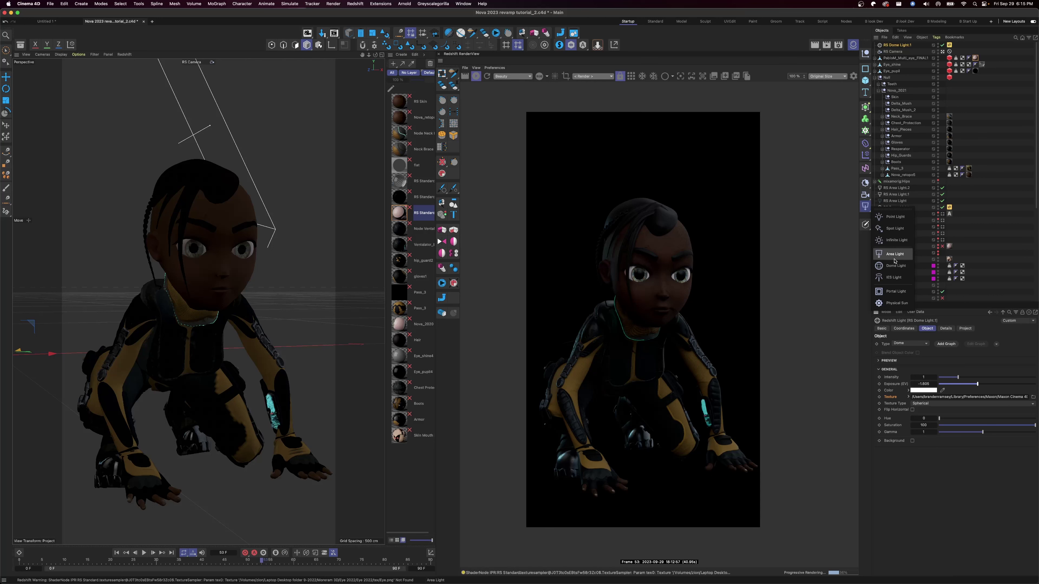
left_click(895, 254)
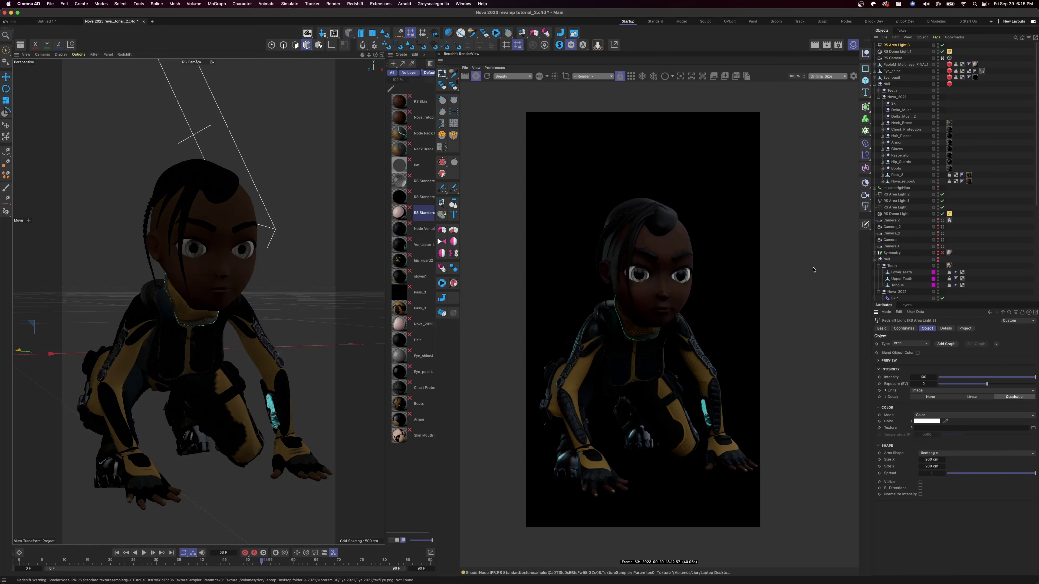
Step: Rename the RS Camera as "Main Cam Nova" and make it the camera used by the Redshift RenderView
left_click(900, 58)
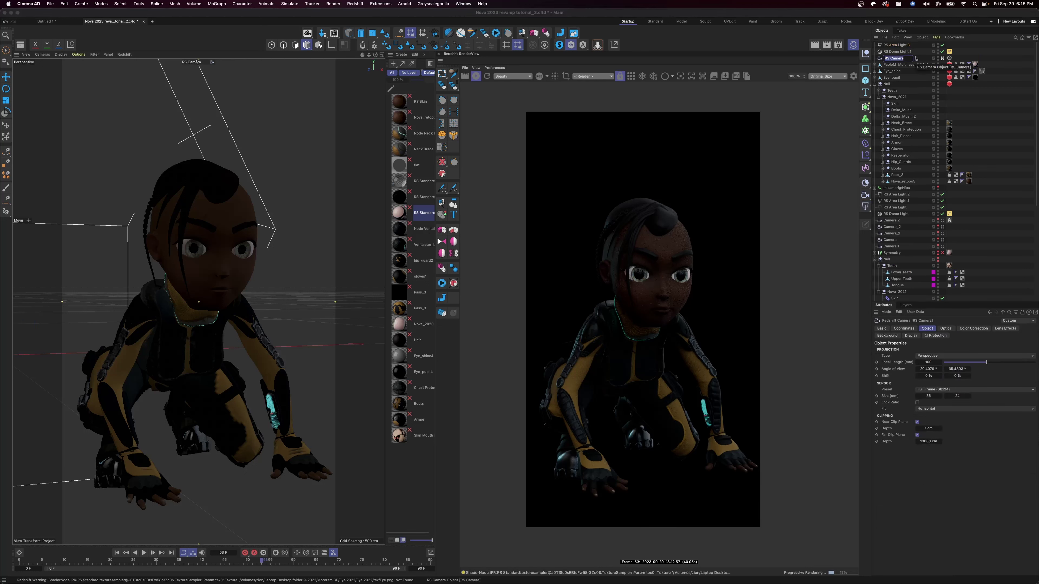
type("Main Cam Nova")
key("Return")
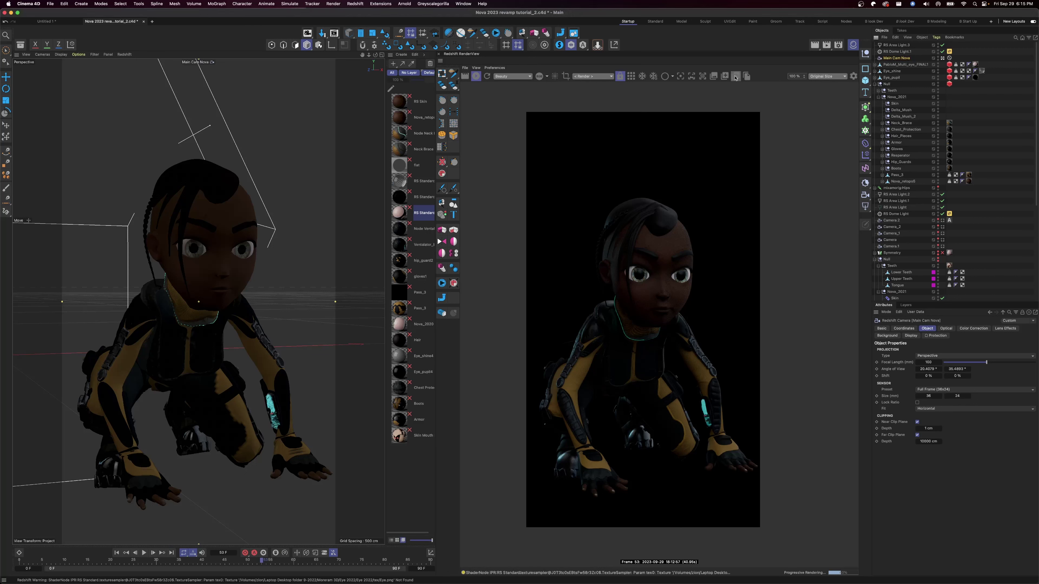
left_click(608, 77)
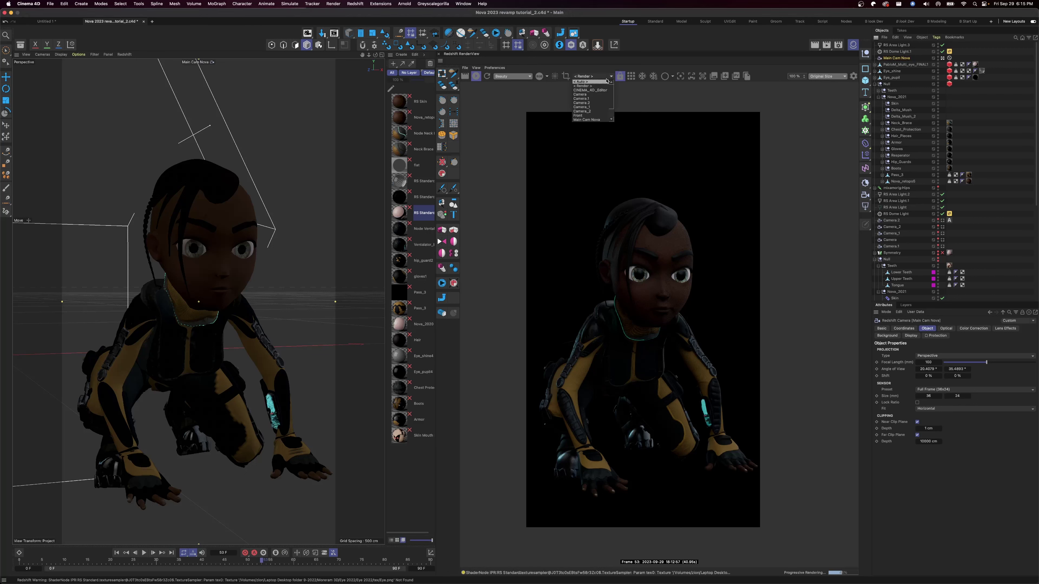
left_click(597, 120)
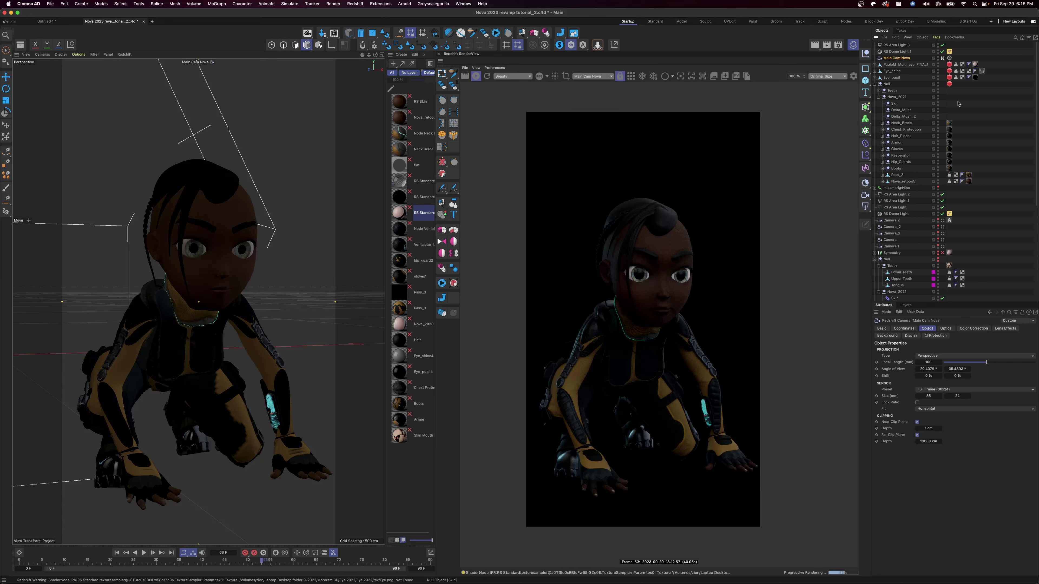
Step: Switch the viewport to the default camera, frame the character and lights from a distance, and hide Main Cam Nova's outline
left_click(943, 58)
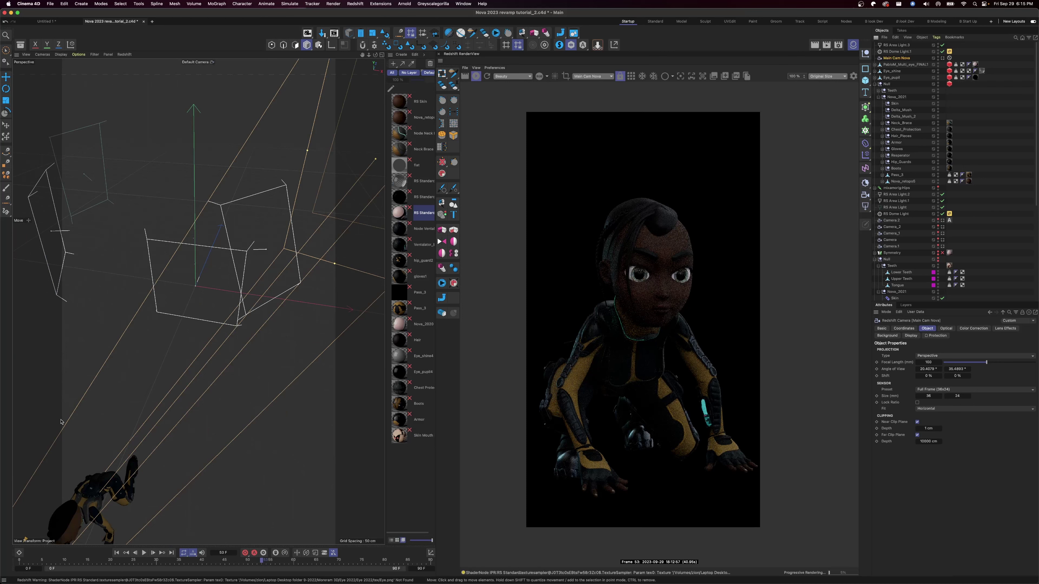
left_click_drag(81, 439, 100, 414, "alt")
scroll(175, 408, "down", 10)
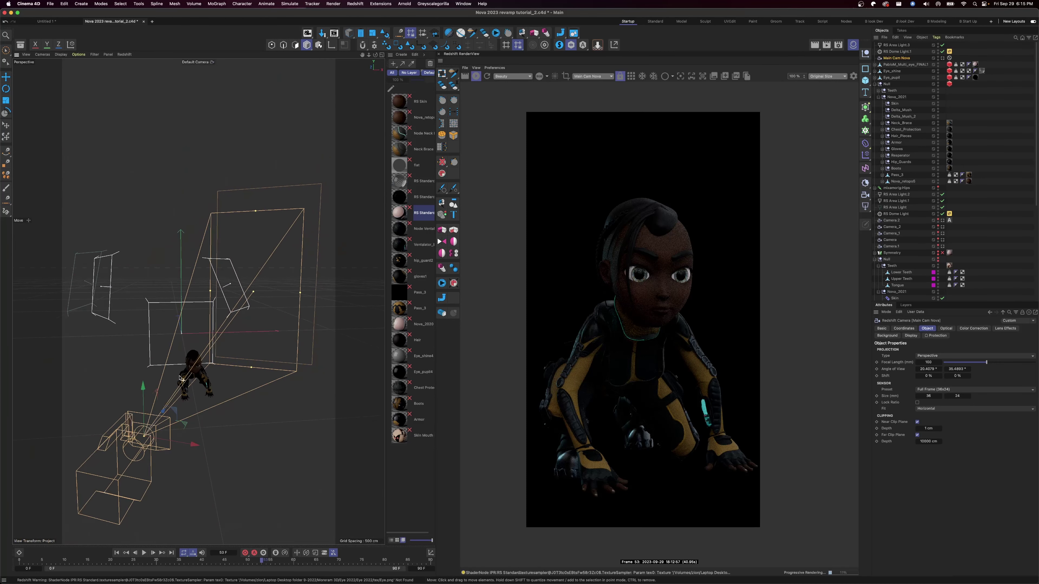
left_click_drag(180, 374, 217, 388, "alt")
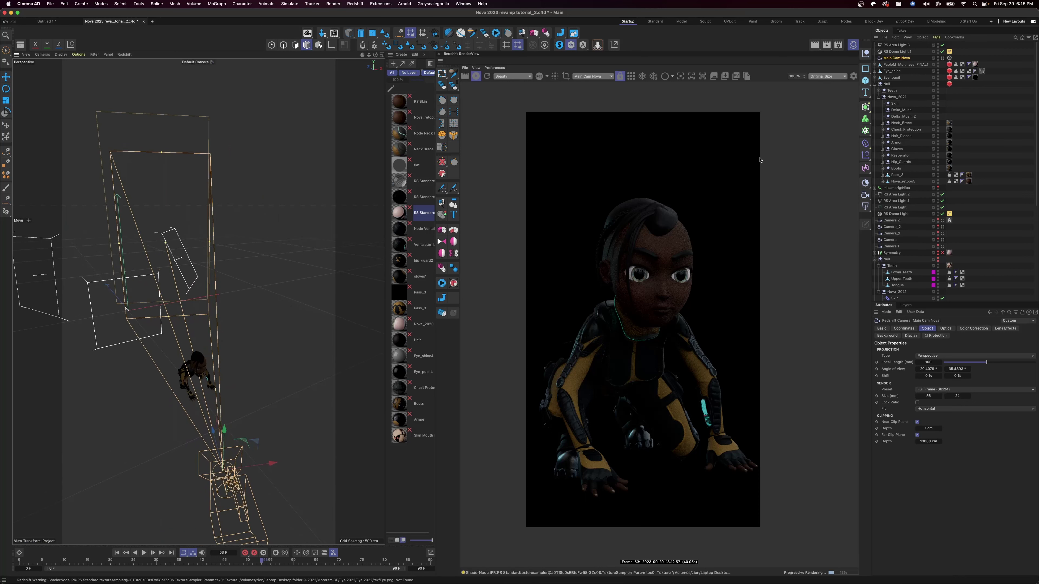
left_click(938, 57)
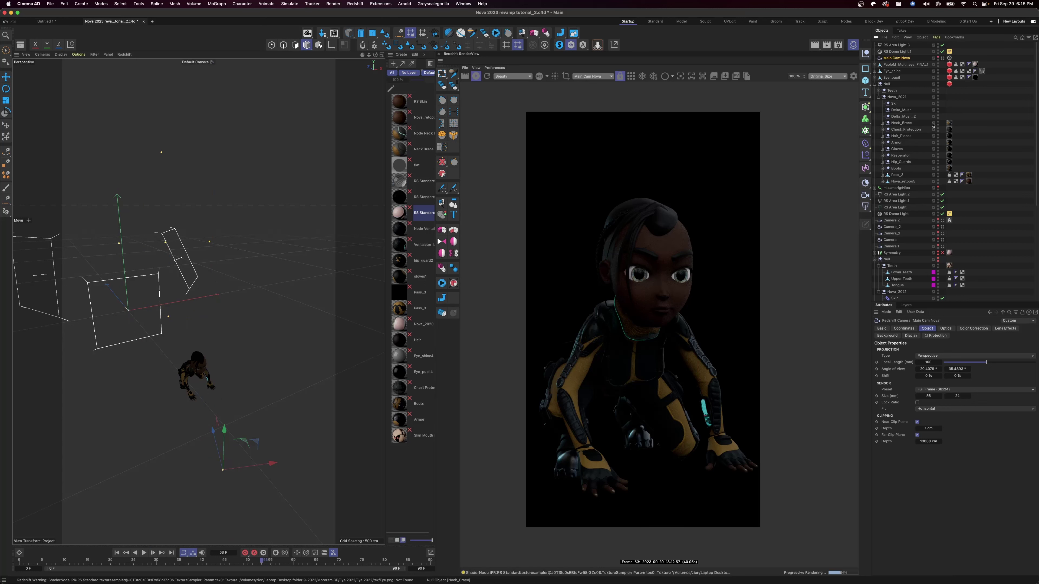
Step: Disable the three older area lights and raise the exposure of RS Dome Light.1 to slightly above -1
left_click_drag(943, 195, 943, 206)
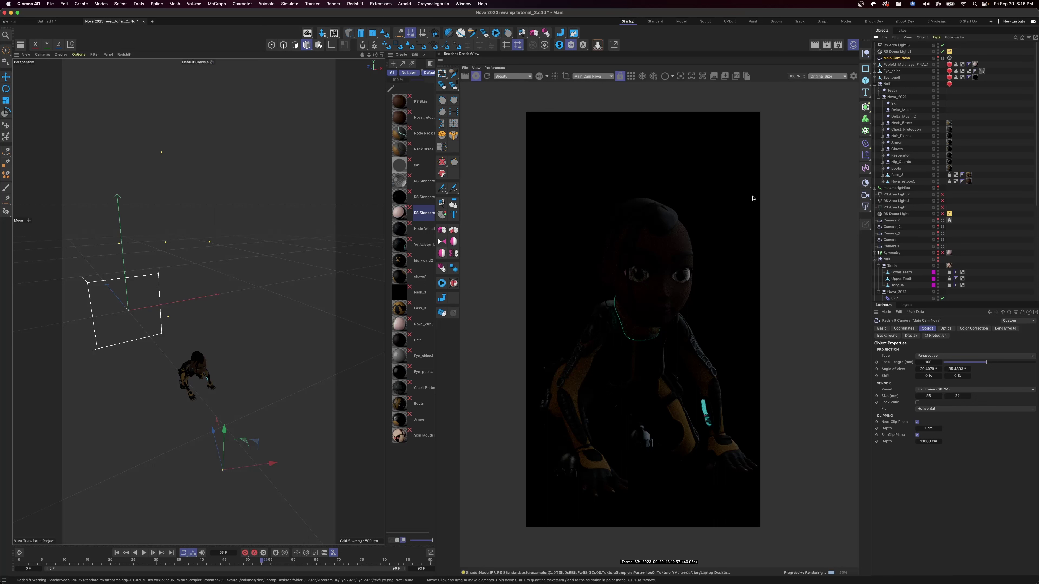
left_click(904, 52)
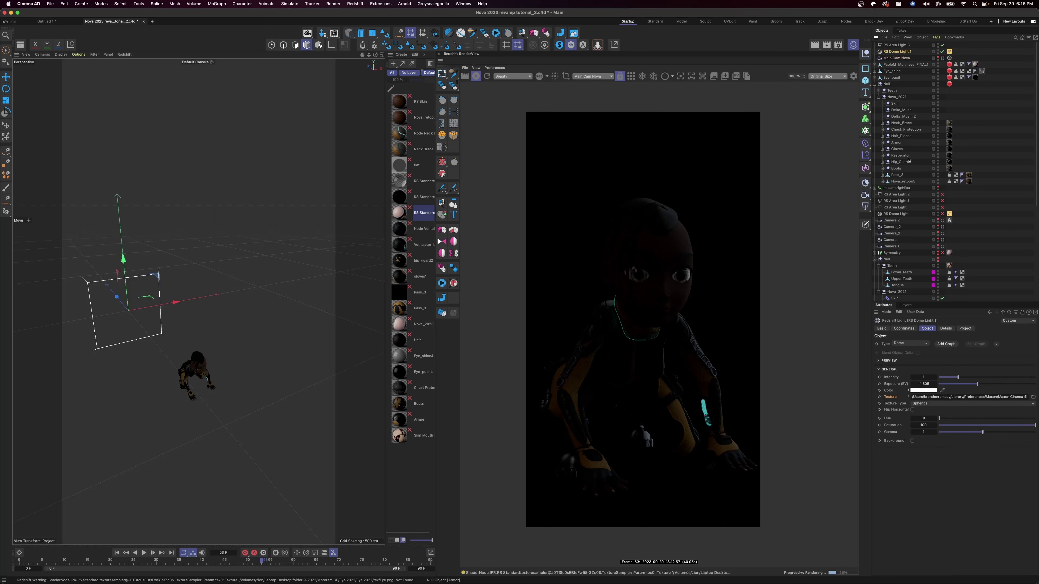
left_click_drag(981, 387, 982, 388)
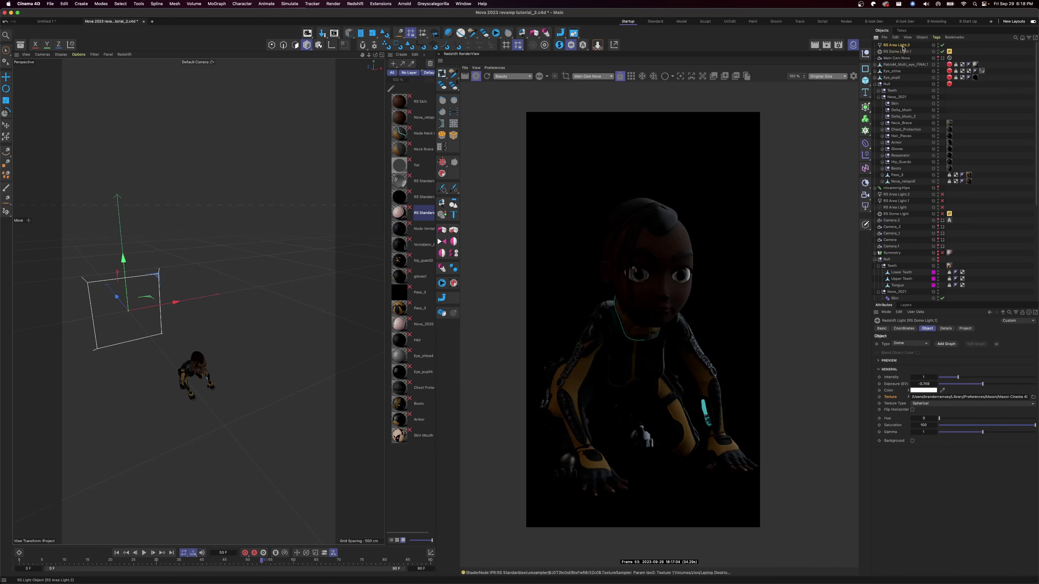
Step: Rename the newly added area light, RS Area Light.3, as "key light"
left_click(900, 45)
double_click(900, 45)
type("key light")
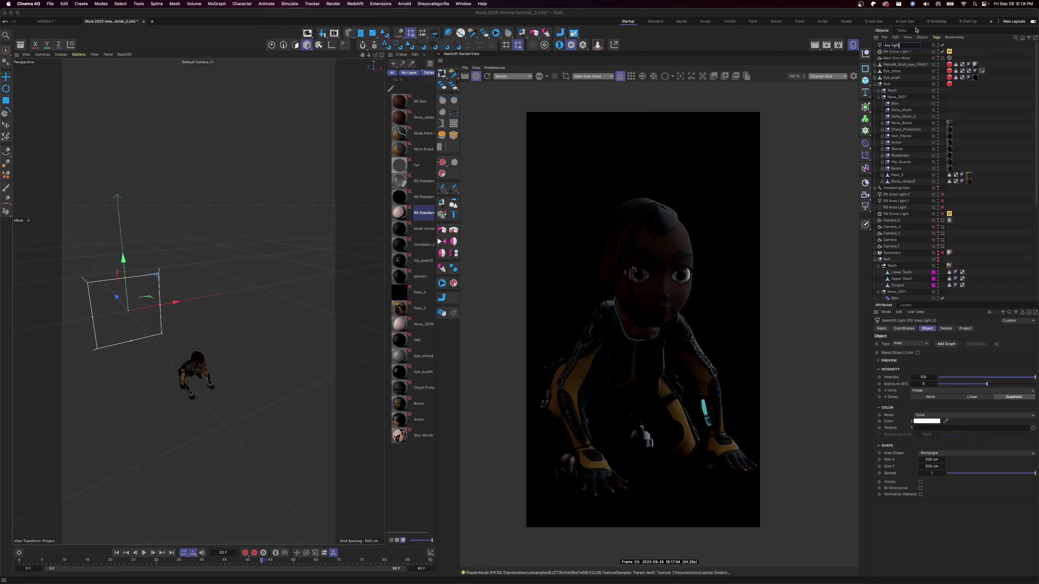
key("Return")
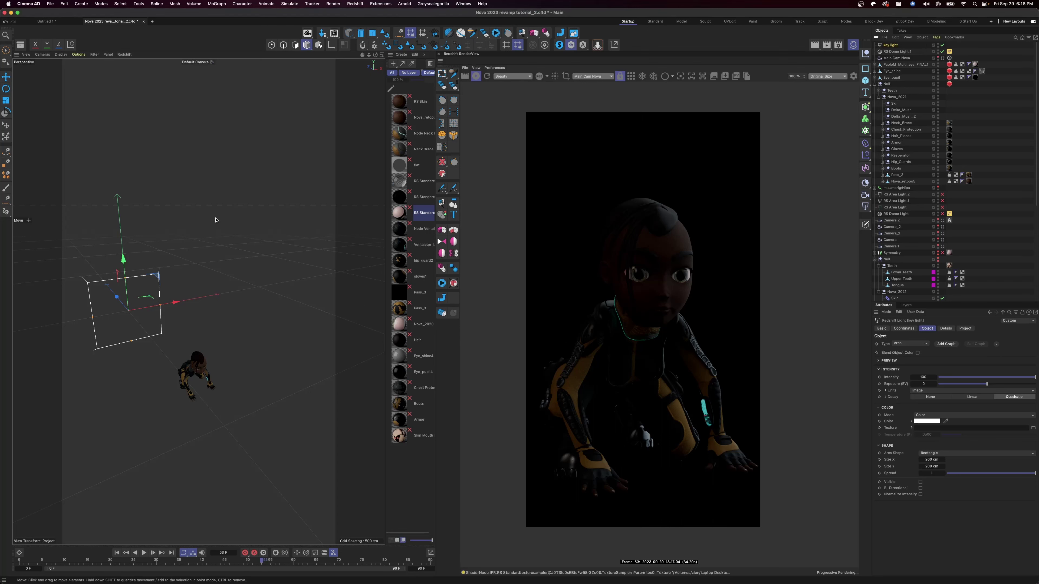
Step: Move the key light from the world origin to a position in front and to one side of the crouching character
left_click_drag(124, 264, 295, 366)
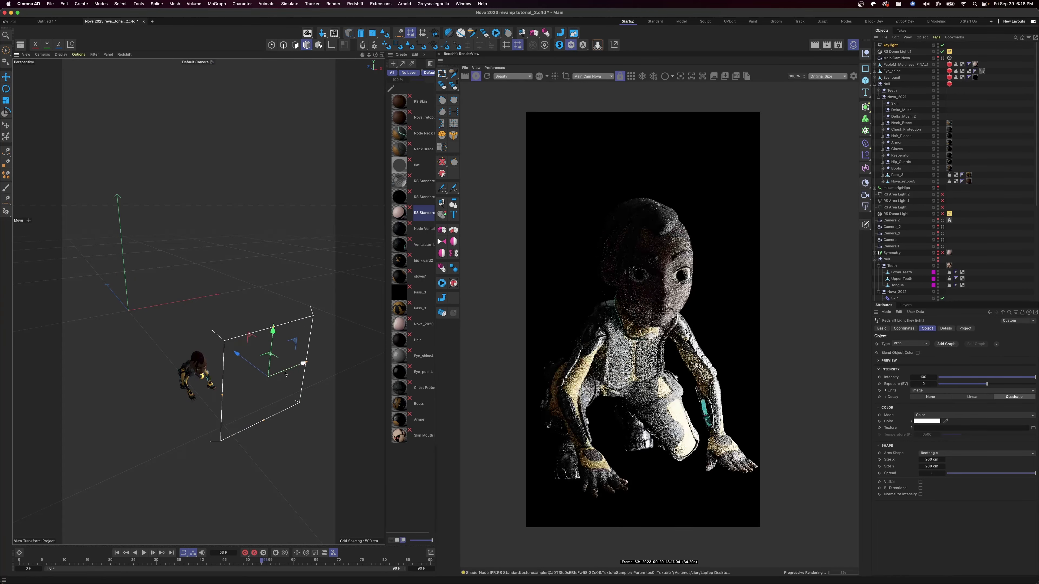
left_click_drag(236, 354, 279, 361)
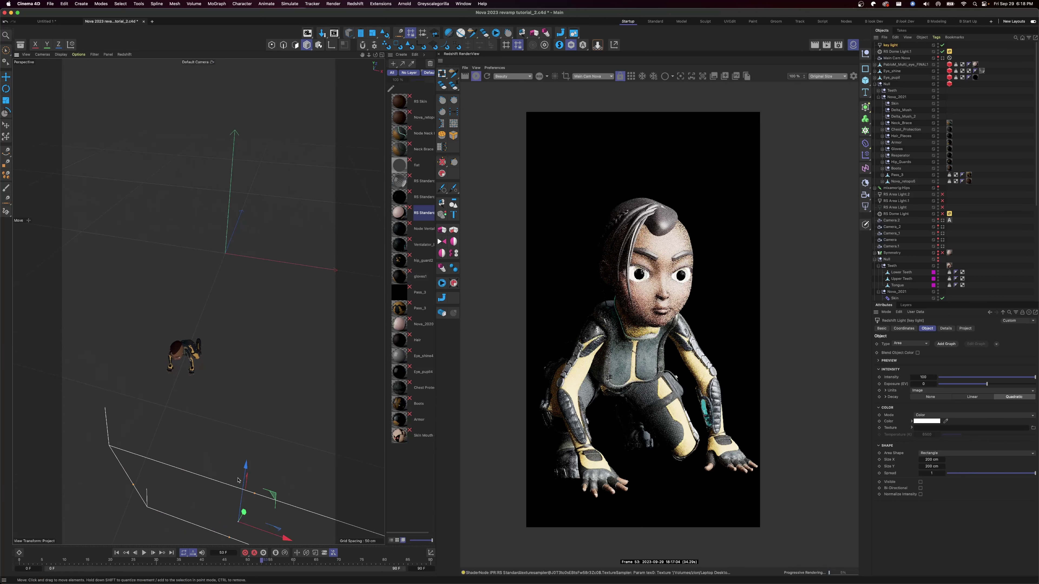
left_click_drag(288, 539, 321, 550)
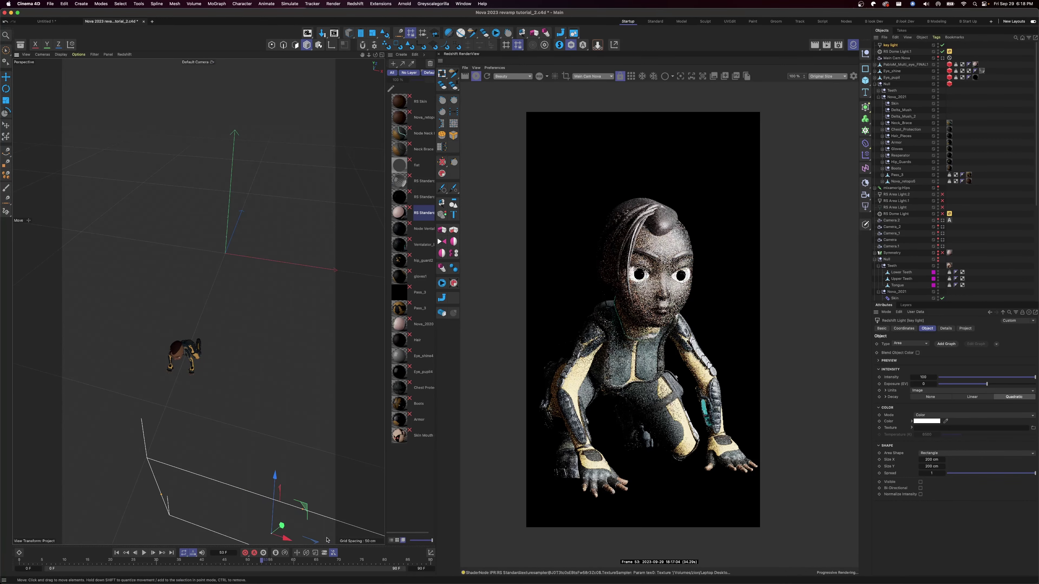
Step: Rotate the key light so that it points at the crouching character
key("r")
left_click_drag(293, 470, 284, 337, "alt")
left_click_drag(197, 300, 234, 386, "alt")
left_click_drag(270, 478, 274, 483)
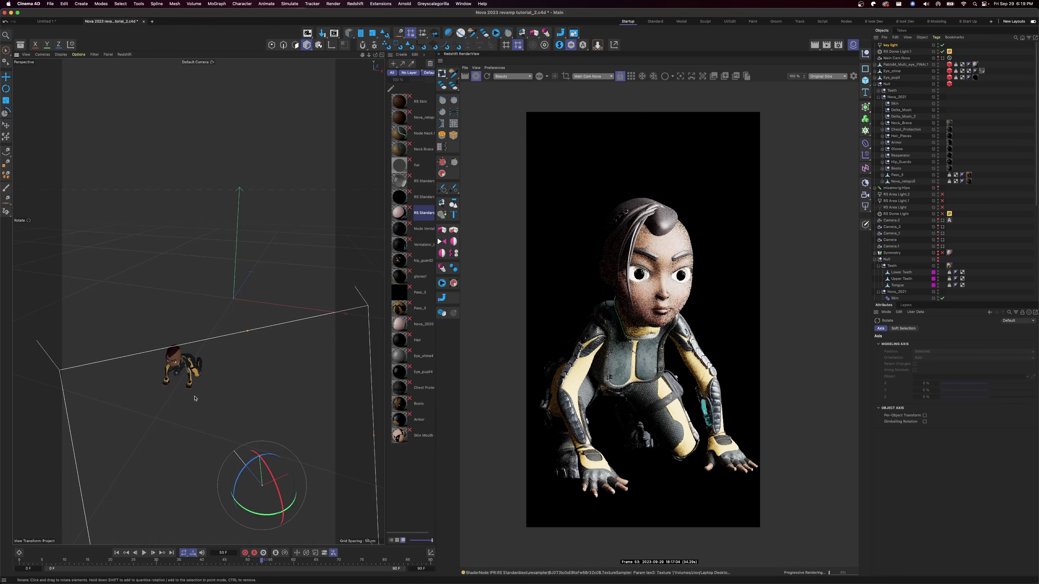
left_click_drag(193, 394, 222, 395, "alt")
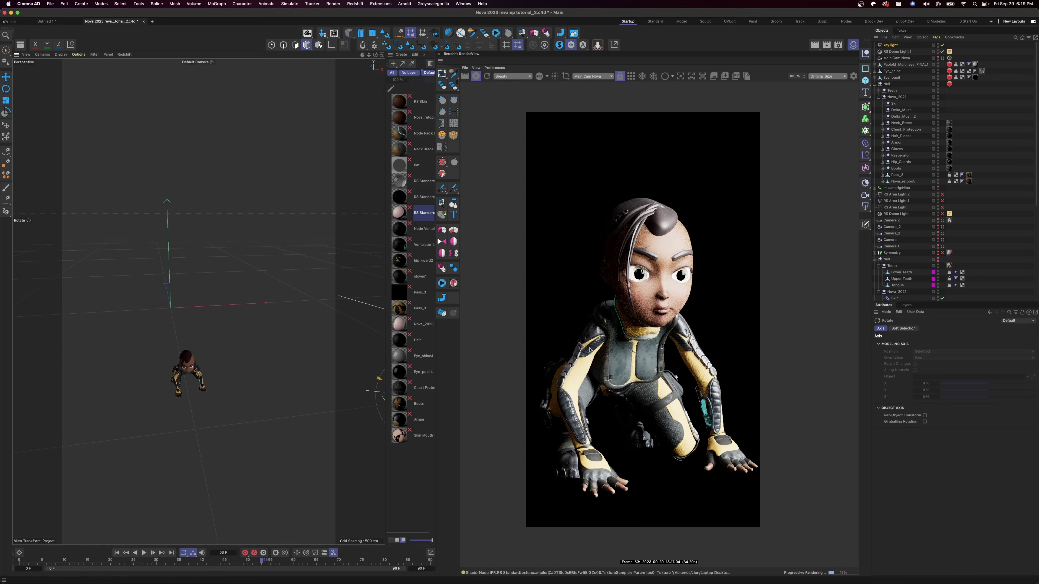
Step: Lower the key light's exposure to about -2.8
left_click(895, 46)
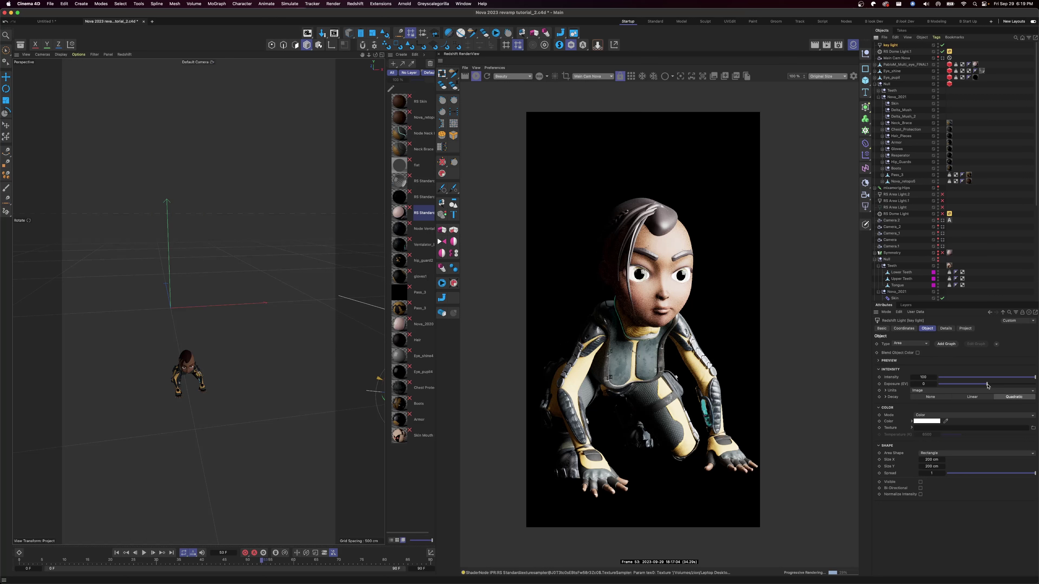
left_click_drag(983, 387, 979, 388)
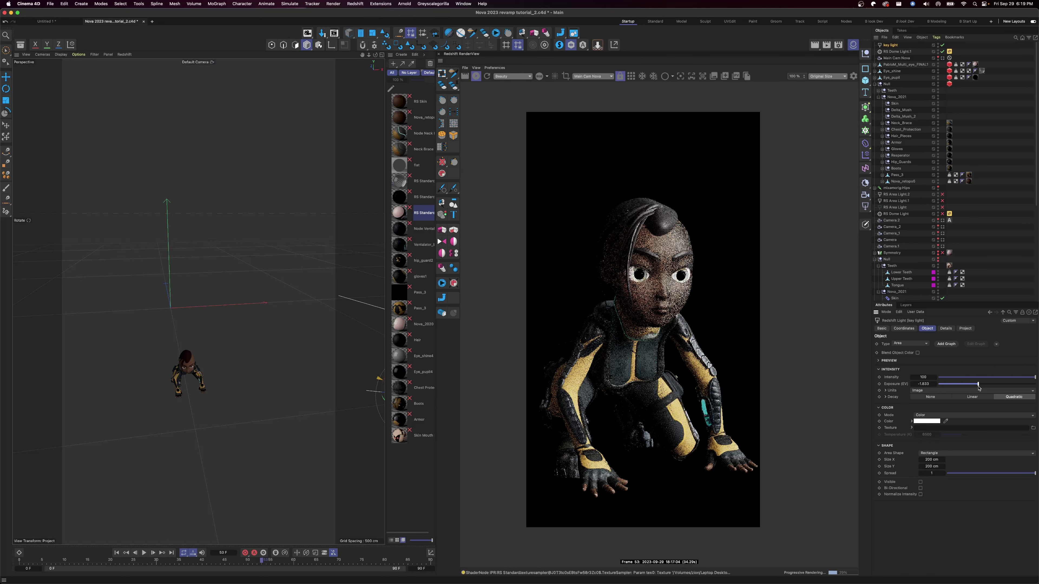
left_click_drag(978, 388, 974, 392)
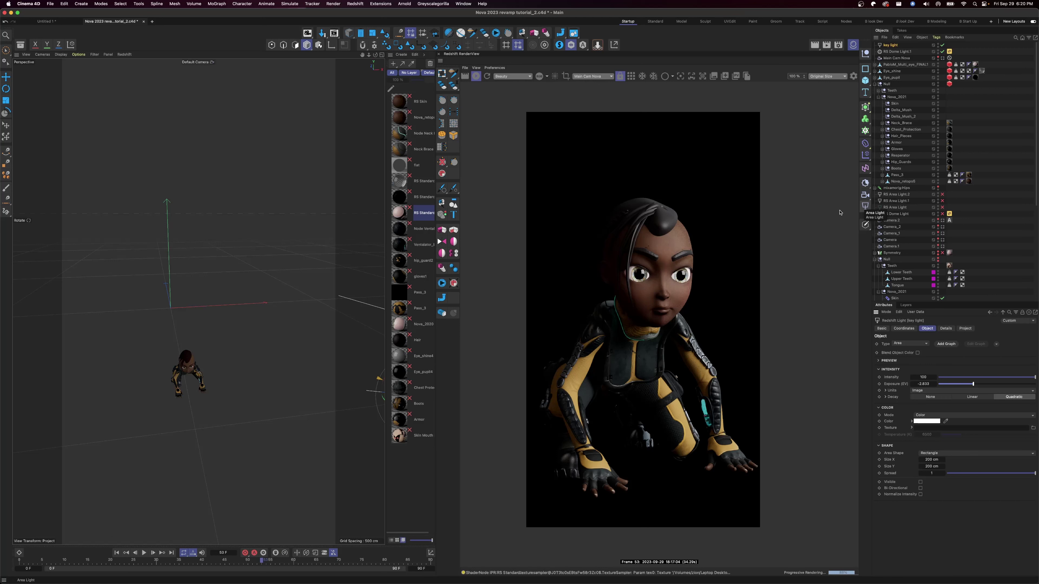
Step: Add another Redshift area light alongside the key light
left_click(865, 207)
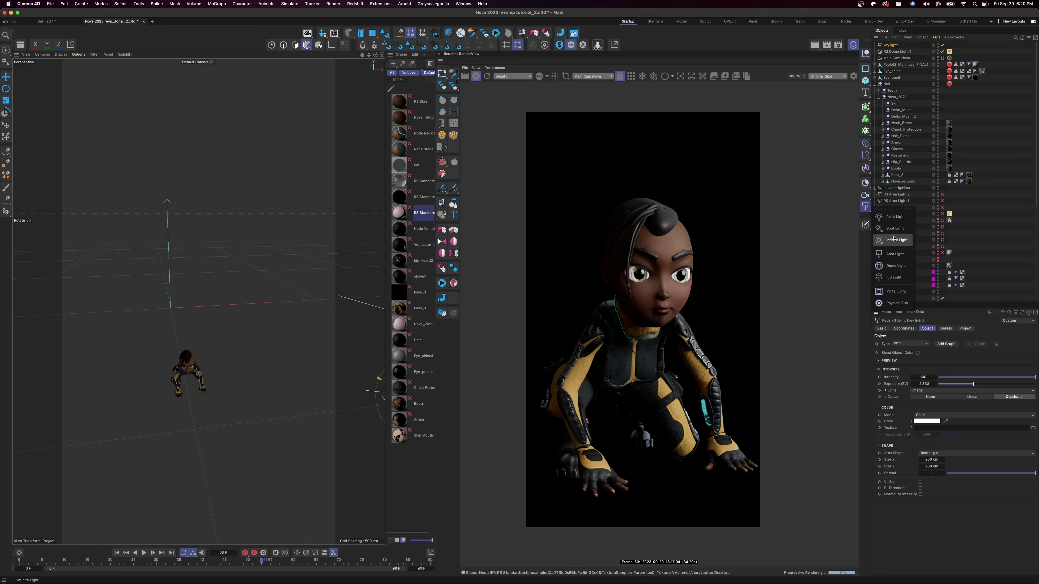
left_click(894, 253)
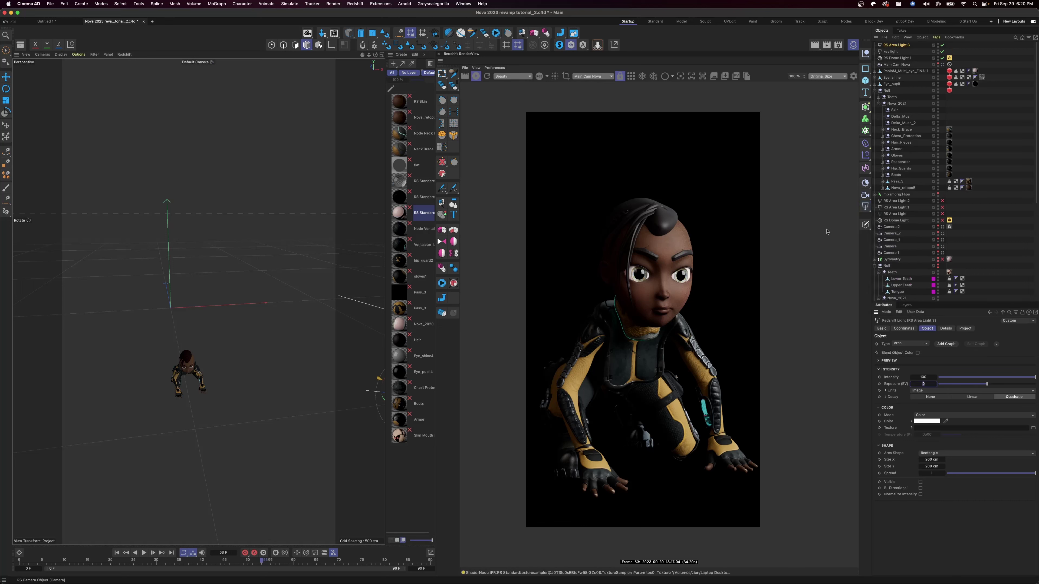
left_click_drag(203, 302, 197, 299, "alt")
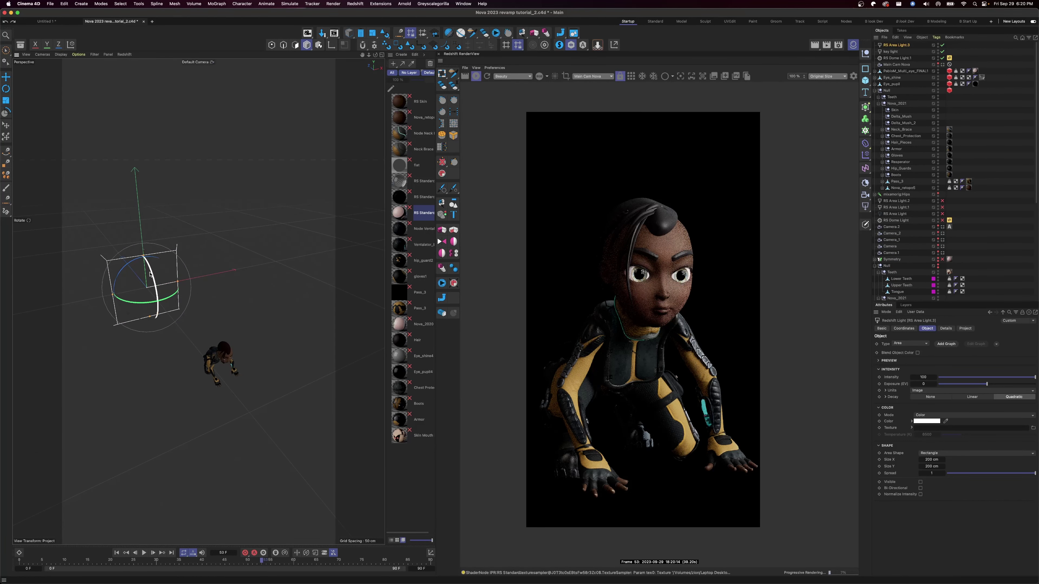
Step: Move the new area light in front of the crouching character and rotate it to face the figure
key("e")
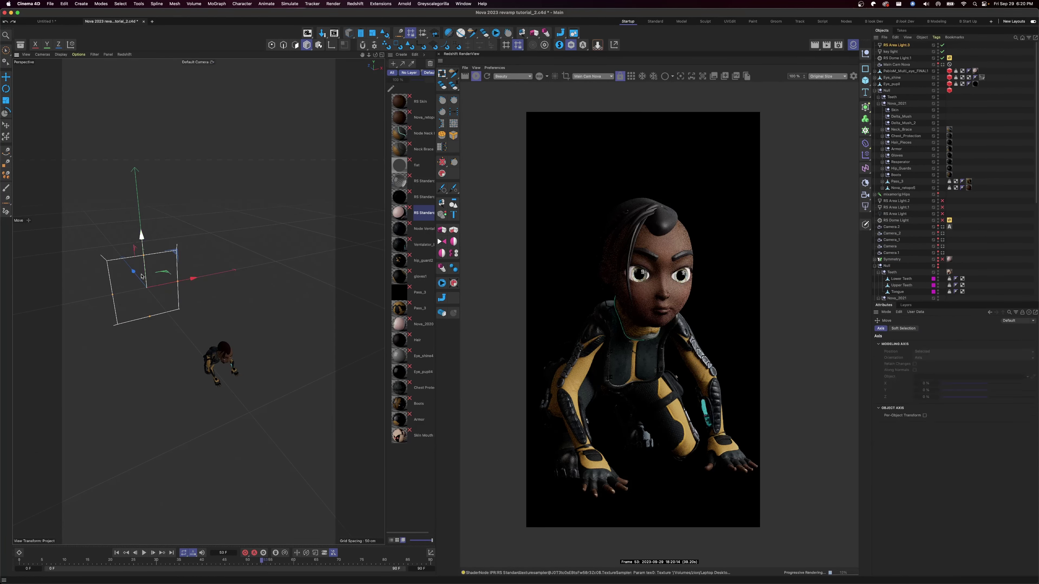
left_click_drag(134, 272, 242, 388)
key("r")
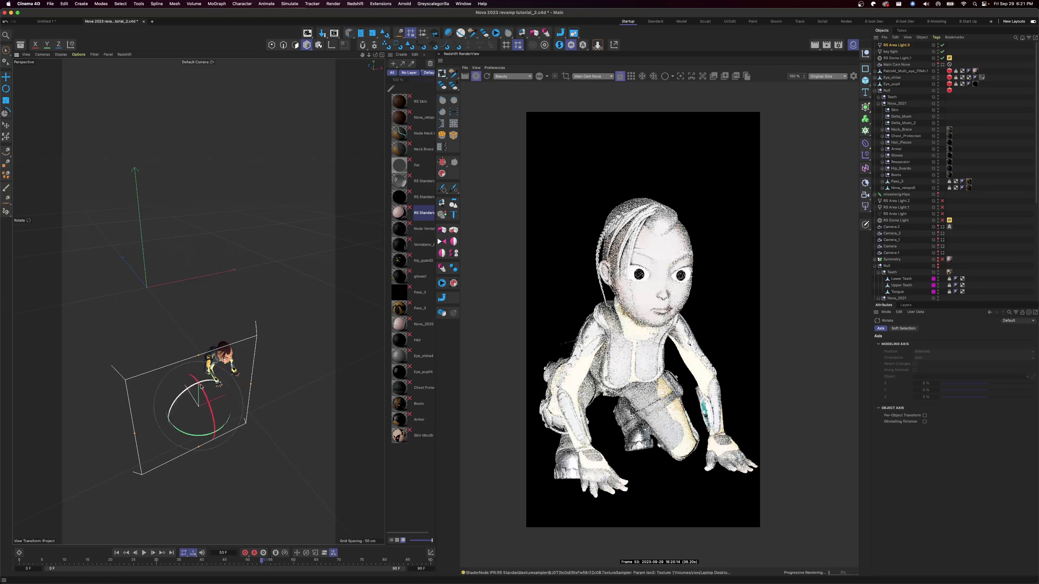
left_click_drag(201, 436, 176, 437)
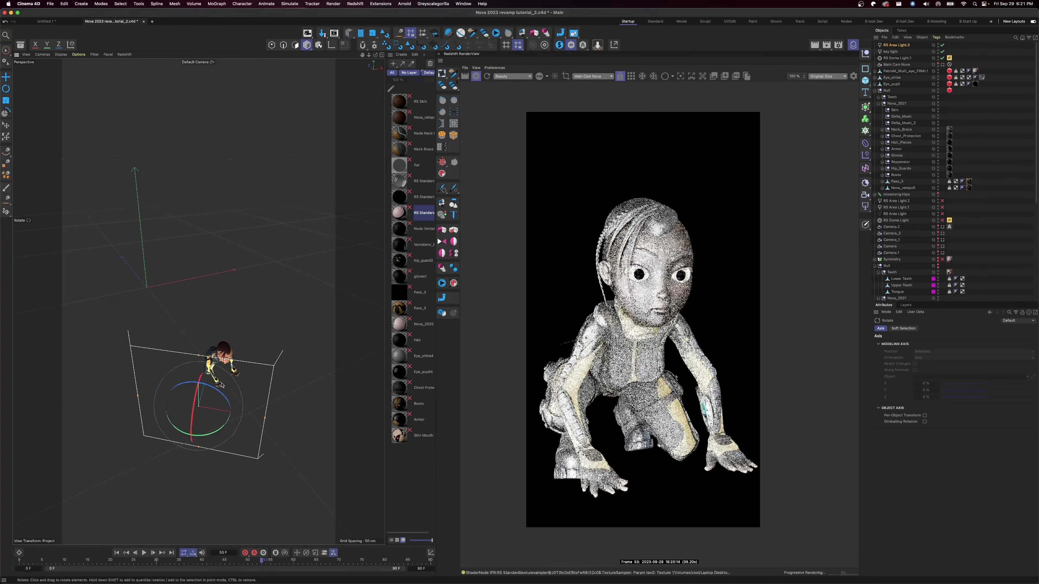
key("e")
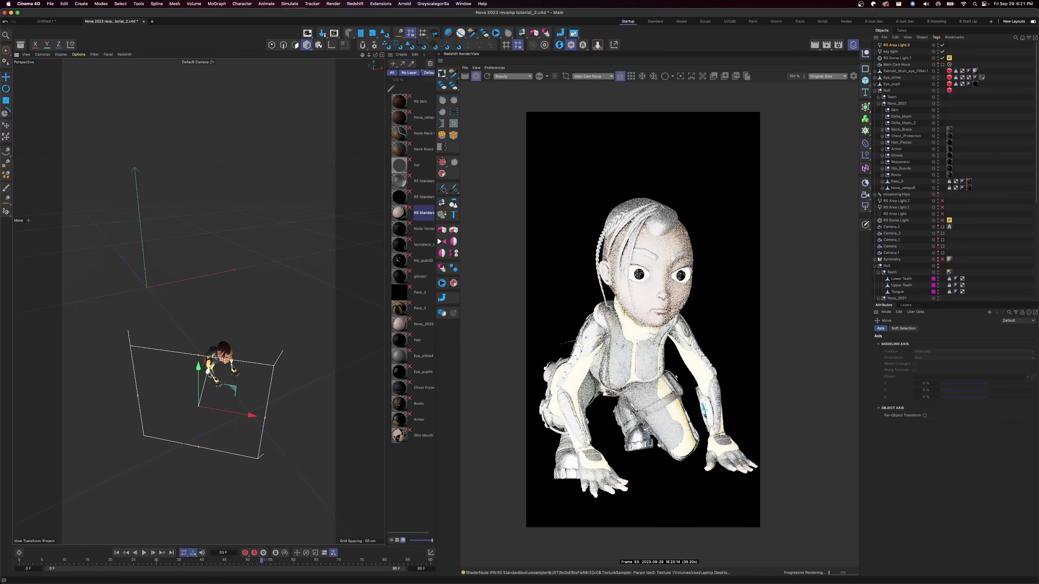
left_click_drag(210, 375, 201, 414)
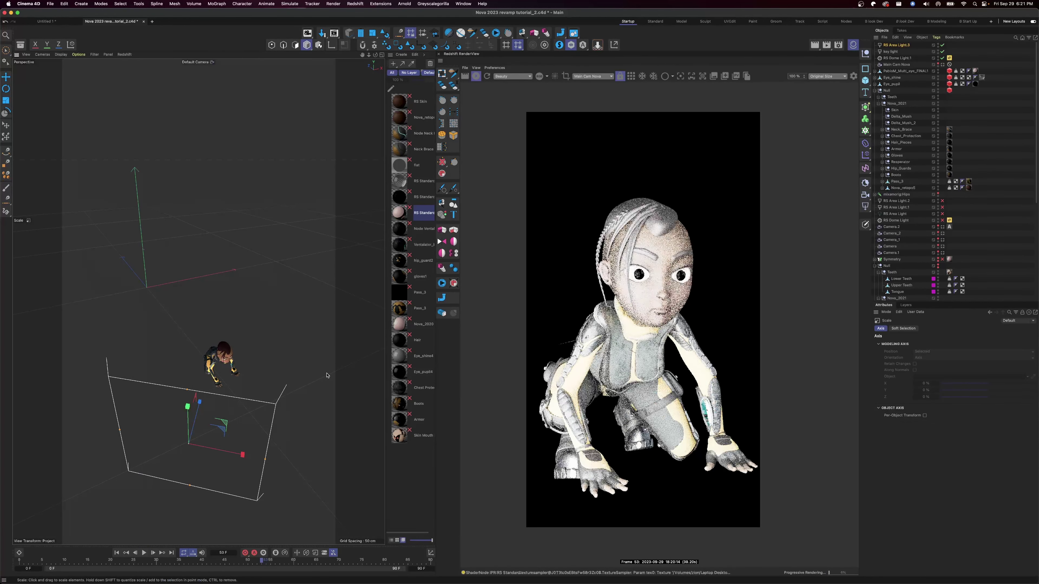
Step: Shrink the new area light to about 75 cm square and reposition it in front and to one side of the character
key("t")
left_click_drag(328, 378, 167, 418)
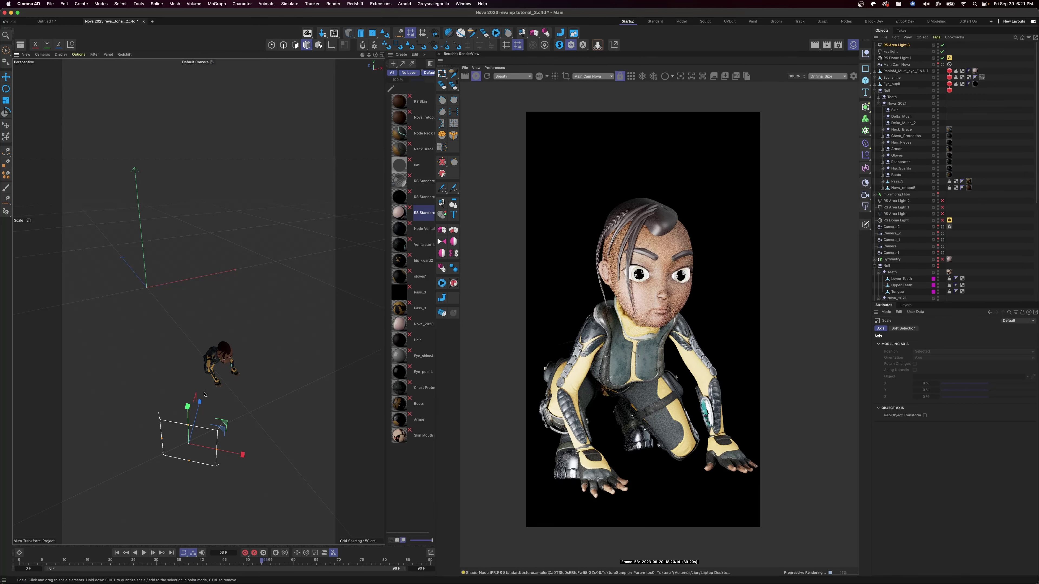
left_click_drag(204, 395, 212, 372, "alt")
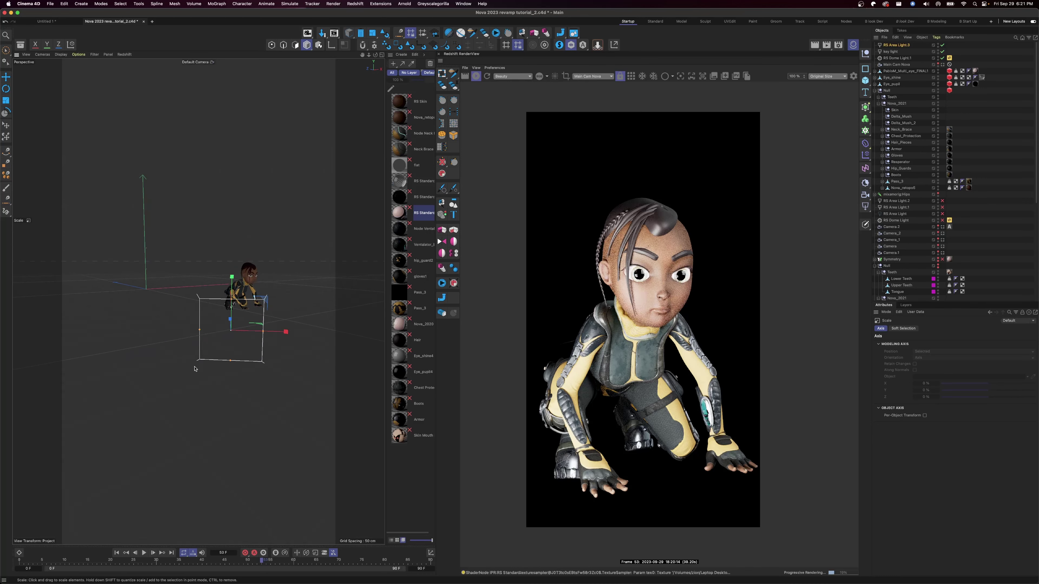
key("e")
left_click_drag(232, 277, 277, 290)
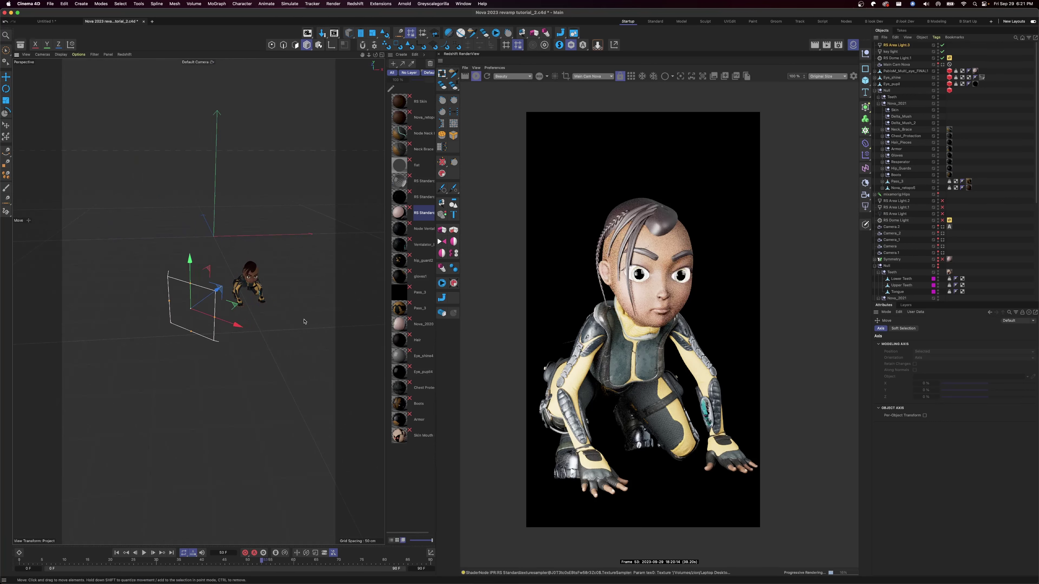
left_click_drag(235, 323, 219, 323)
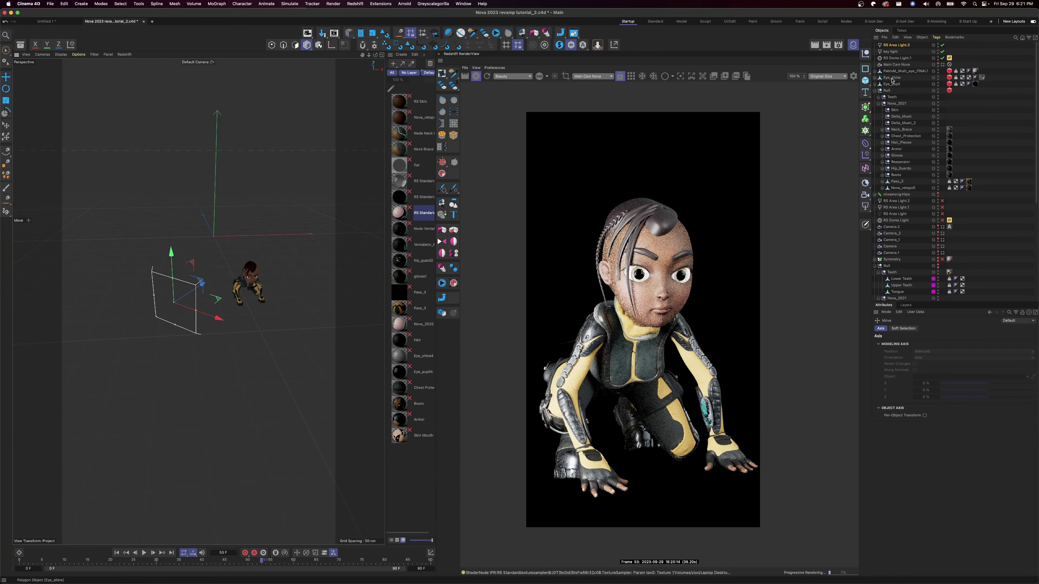
Step: Disable the key light and rename the new area light to "fill light"
left_click(942, 52)
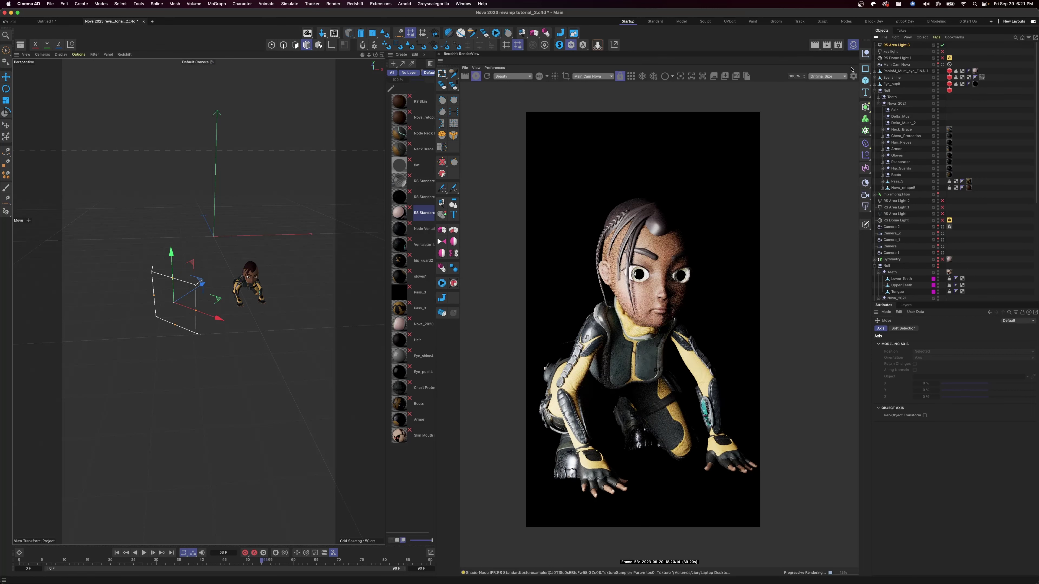
double_click(898, 45)
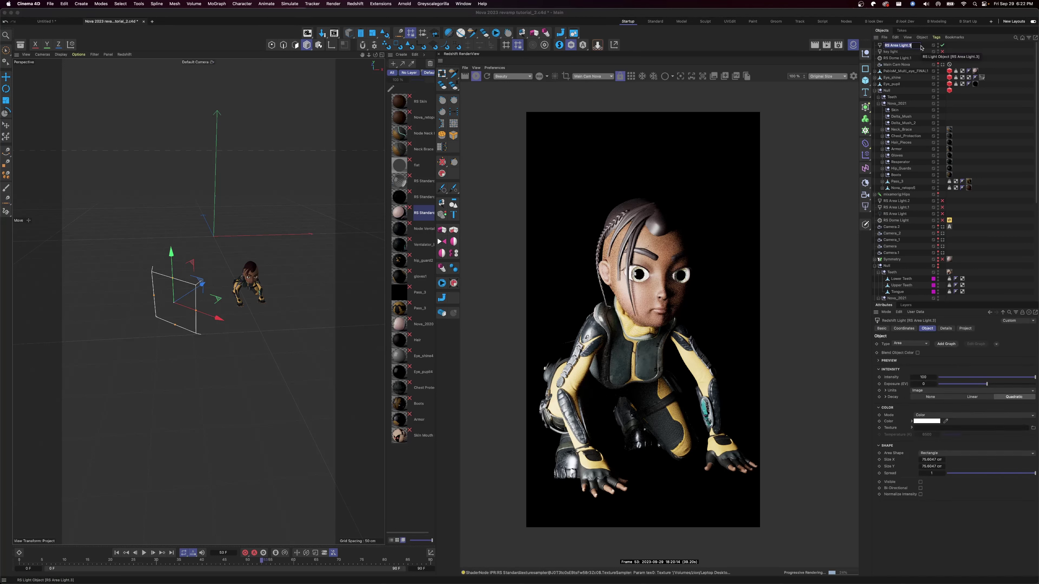
type("fill light")
left_click(921, 47)
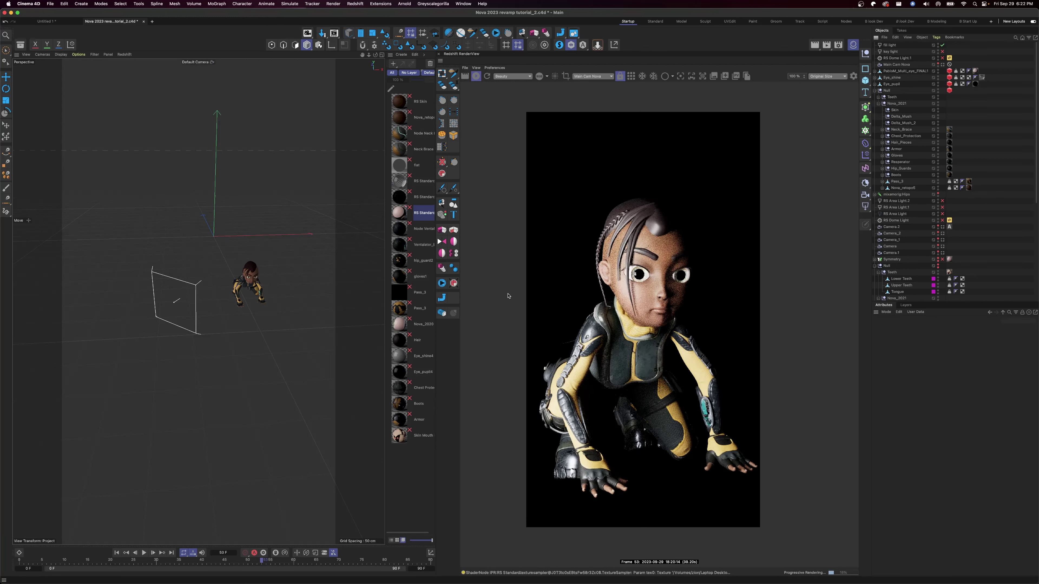
Step: Rotate the fill light around its vertical axis to change the angle at which it hits the character
left_click_drag(234, 288, 286, 304, "alt")
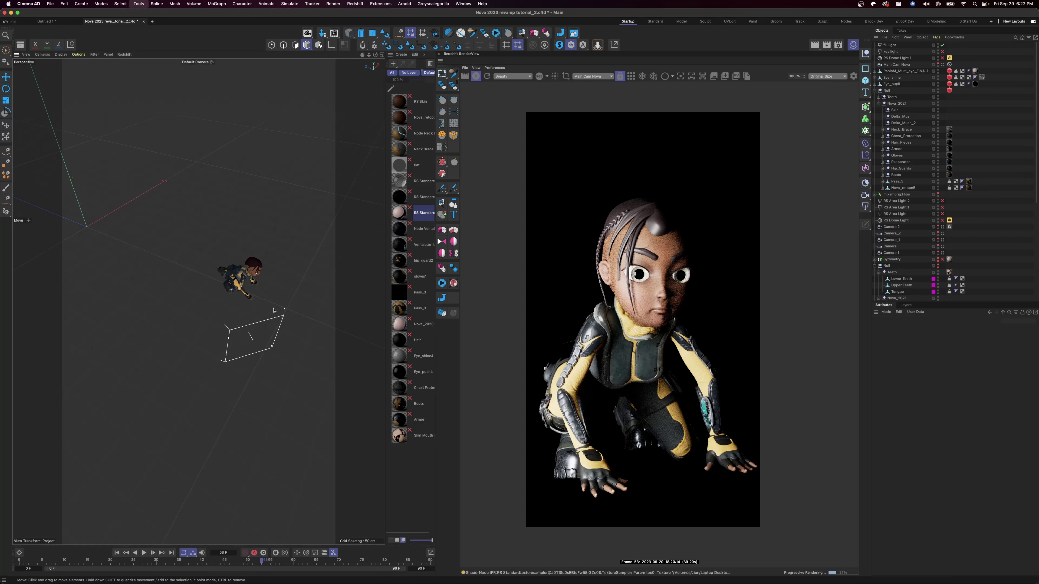
key("r")
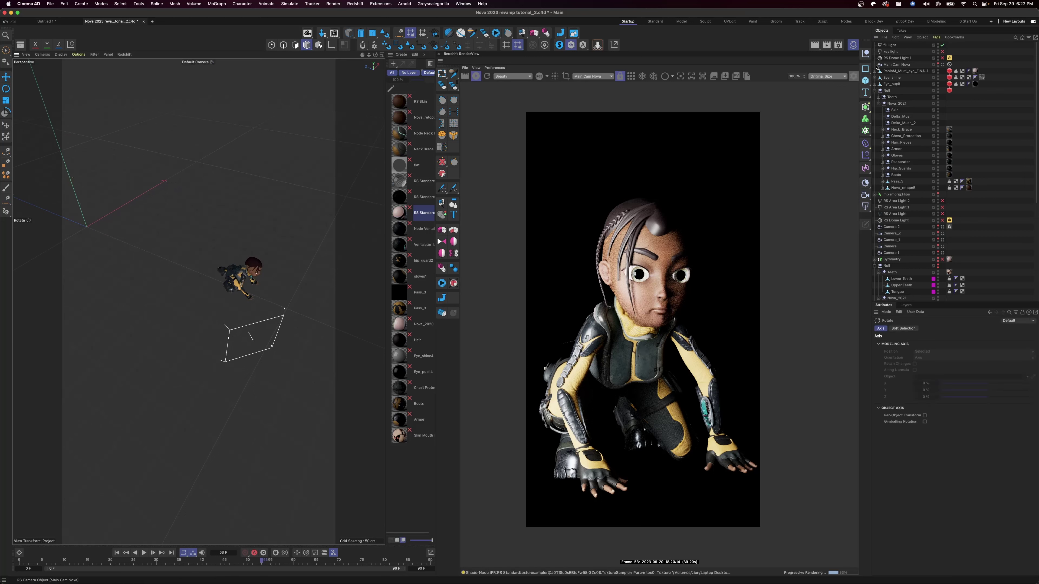
left_click(277, 332)
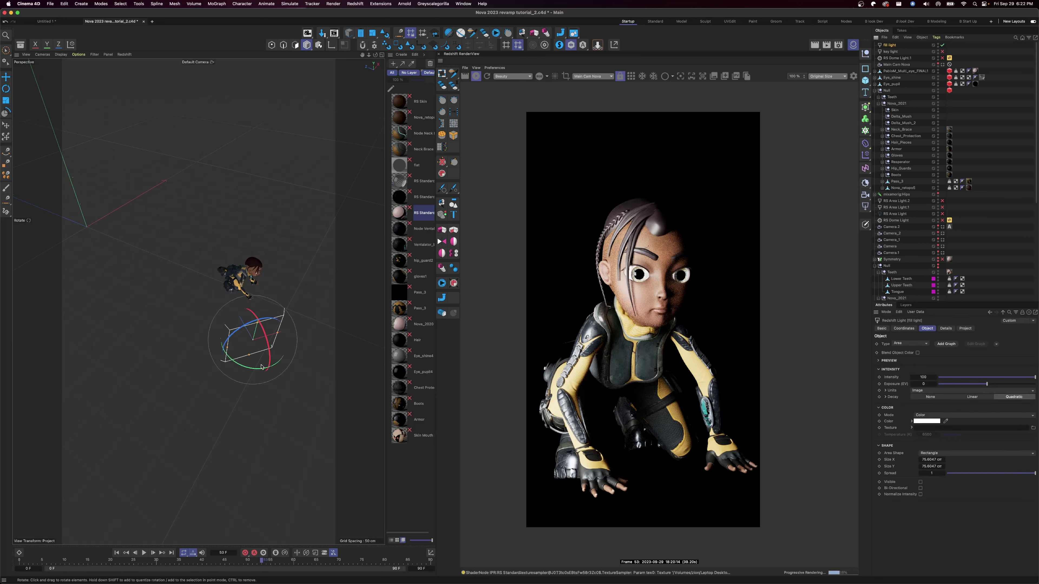
left_click_drag(262, 367, 243, 372)
Step: Shift the fill light farther to the character's side and pull it back from the figure, fine-tuning its position
key("e")
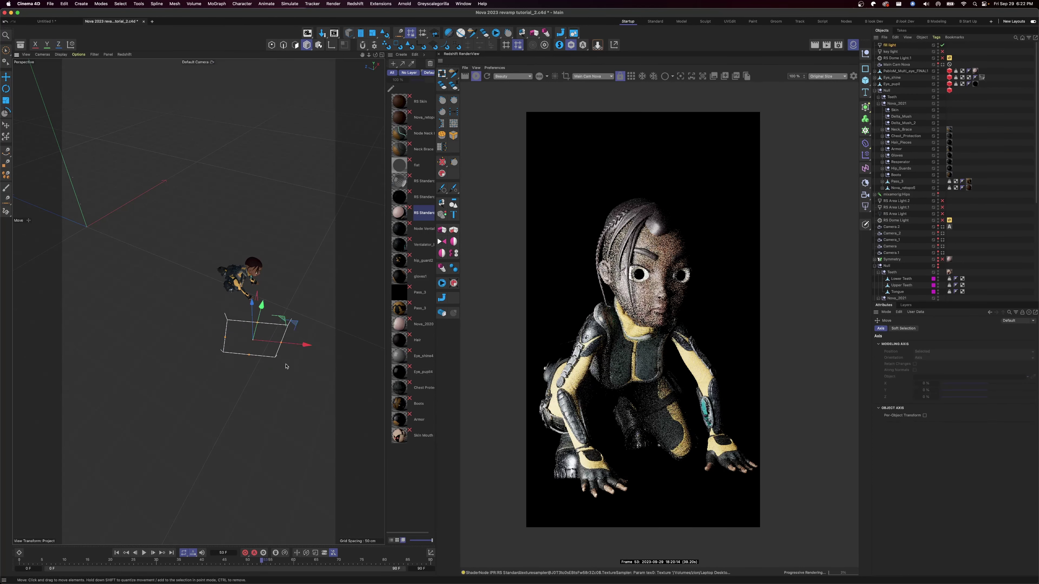
left_click_drag(296, 345, 257, 350)
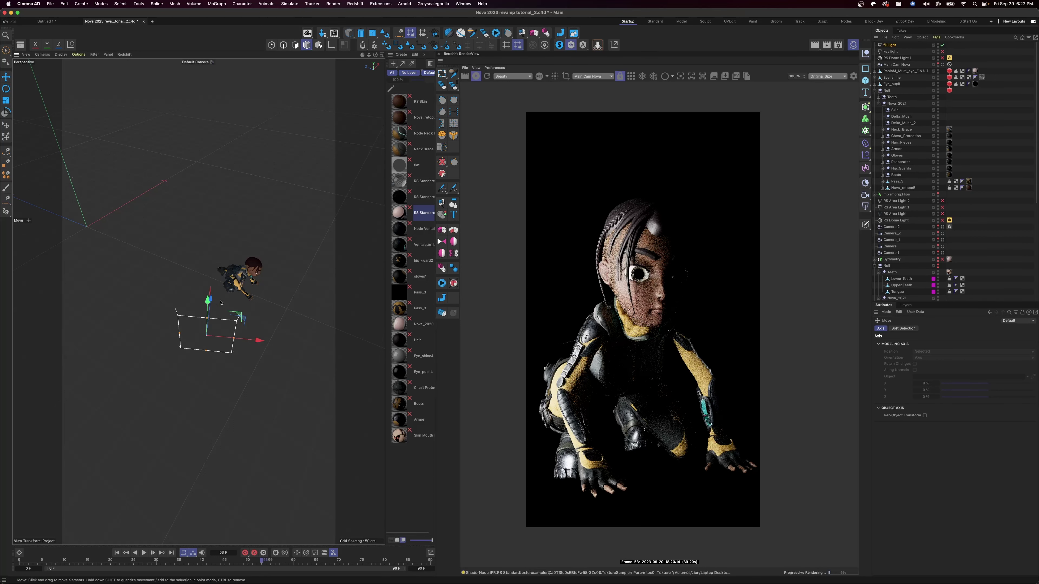
left_click_drag(216, 301, 214, 355)
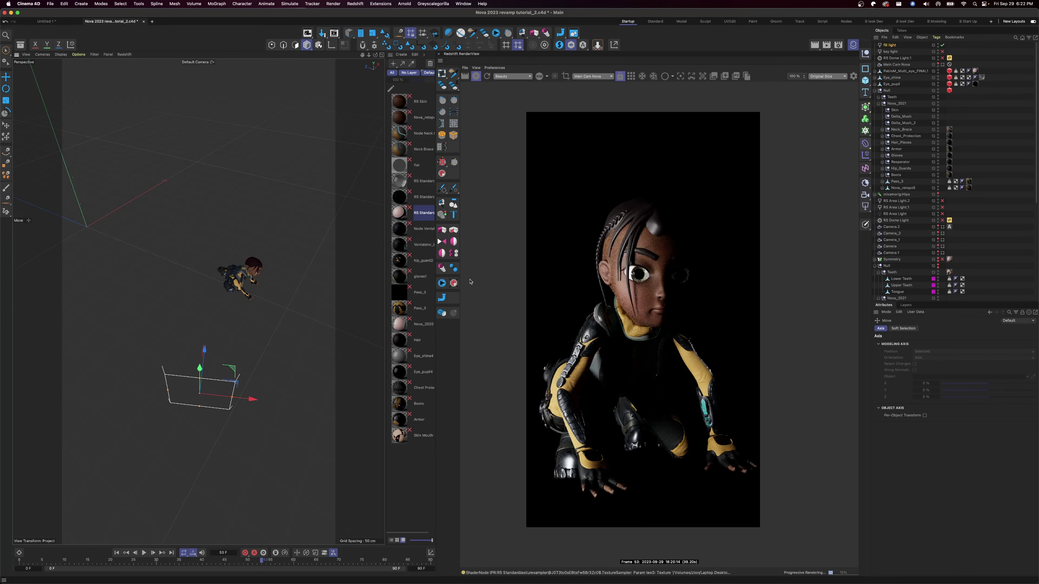
mouse_move(248, 399)
left_mouse_down()
mouse_move(295, 403)
mouse_move(219, 397)
mouse_move(265, 399)
left_mouse_up()
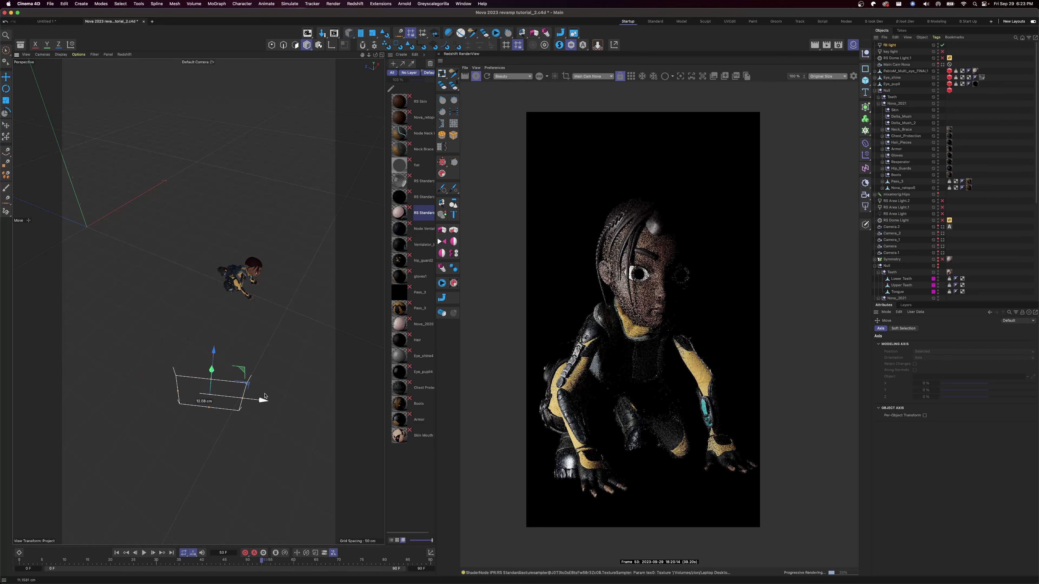
left_click_drag(216, 354, 220, 345)
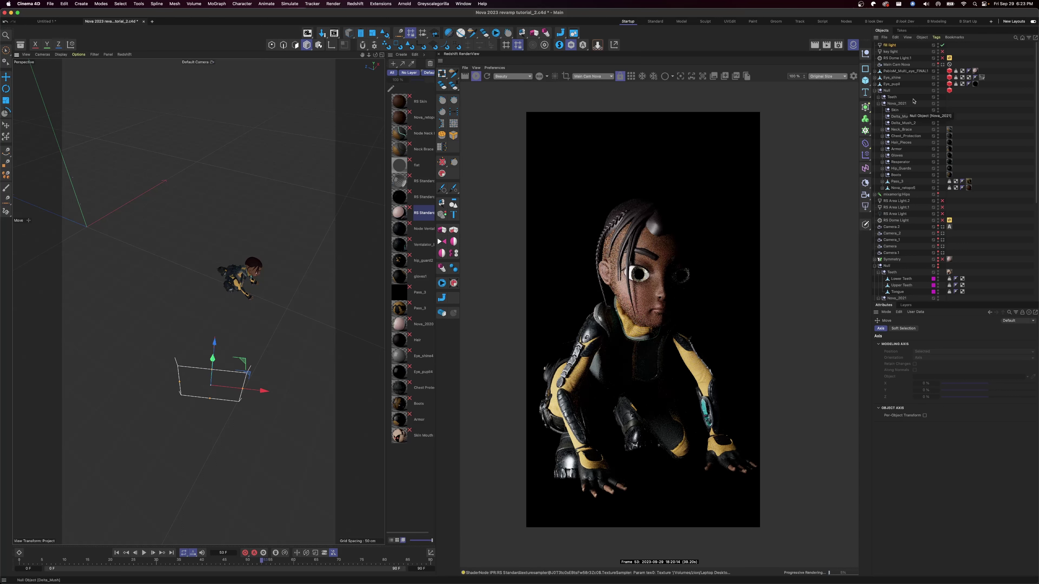
Step: Re-enable the key light and lower the fill light's exposure to about -2.8
left_click(943, 52)
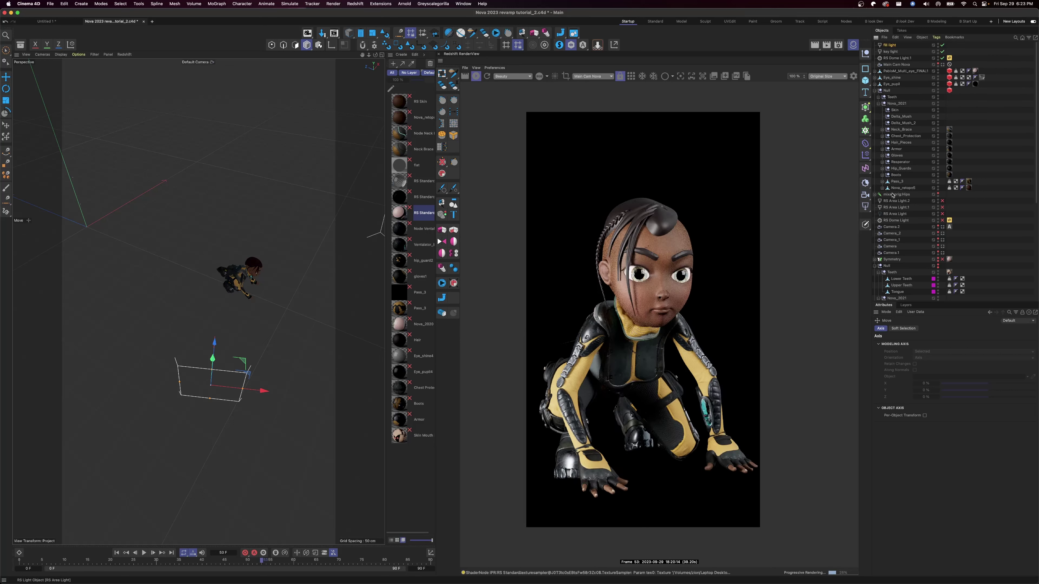
left_click(891, 45)
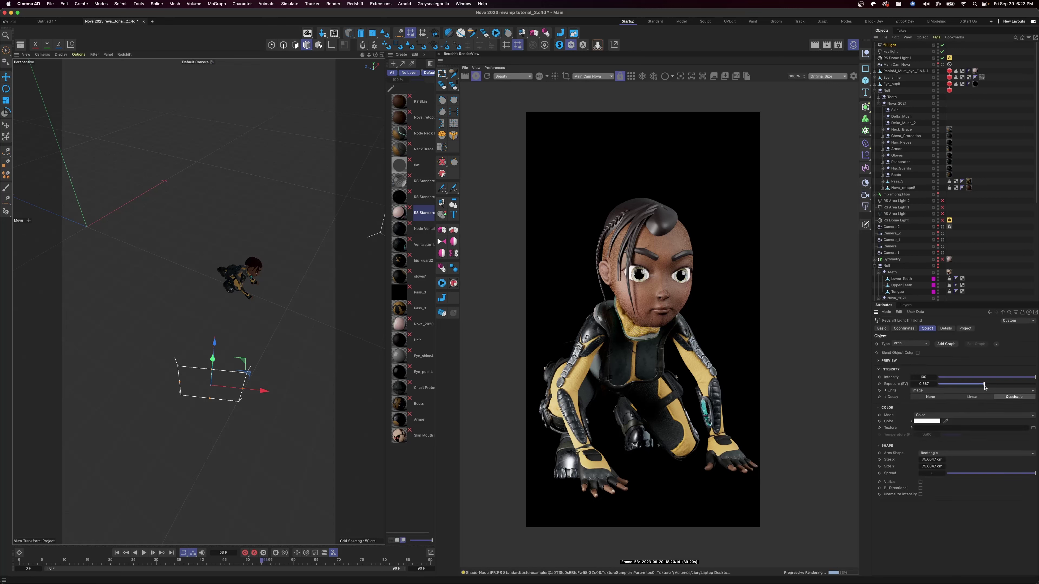
left_click_drag(983, 388, 973, 389)
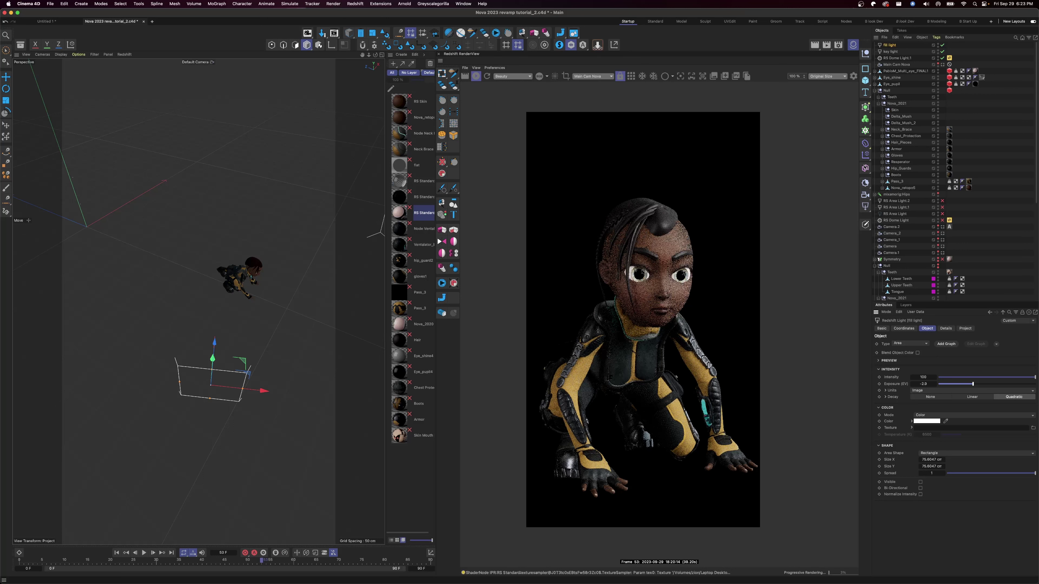
Step: Reduce the key light's intensity to about 72
left_click(891, 51)
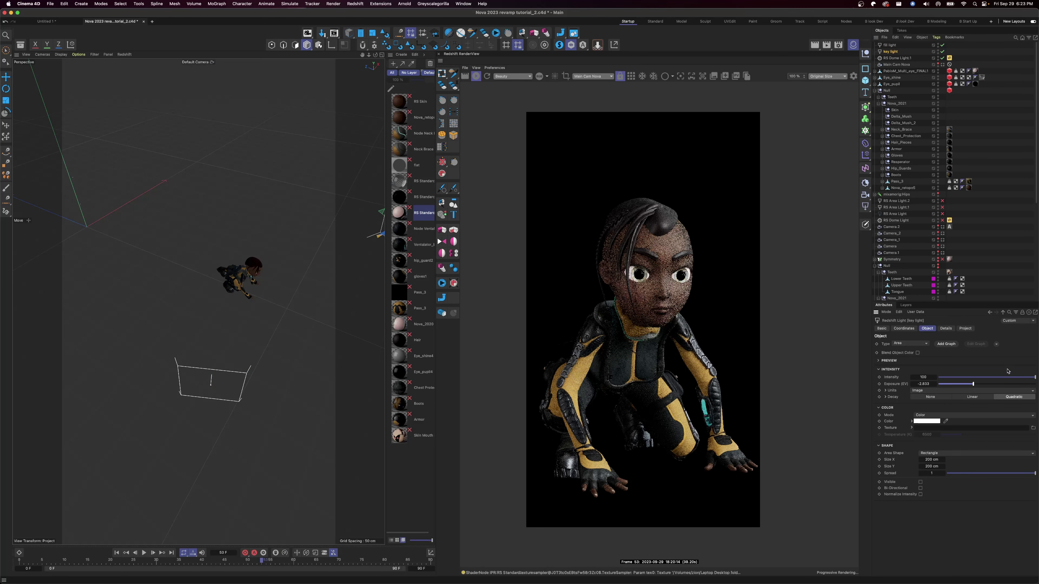
left_click(1033, 379)
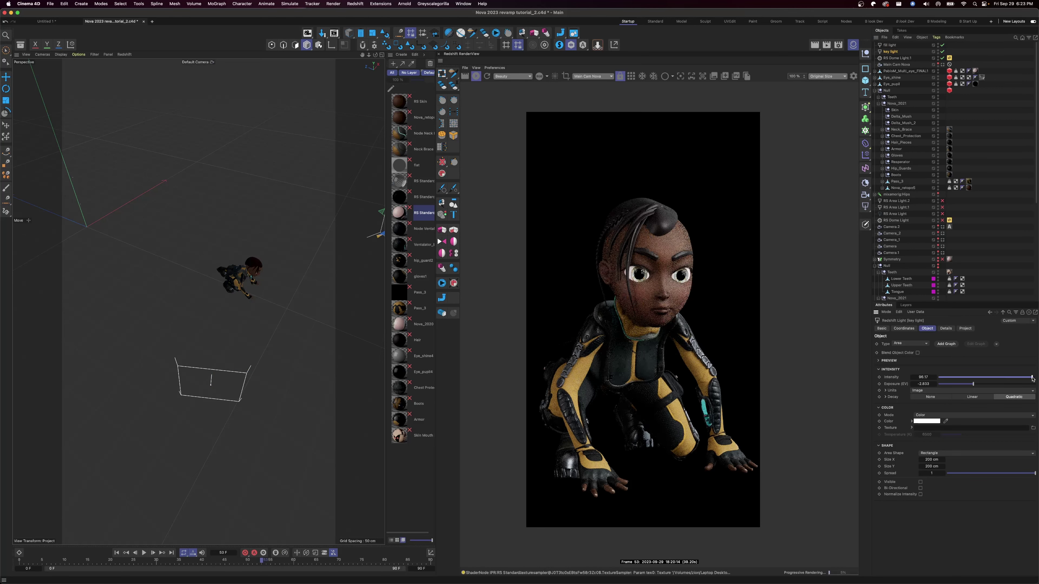
left_click_drag(1030, 379, 1004, 380)
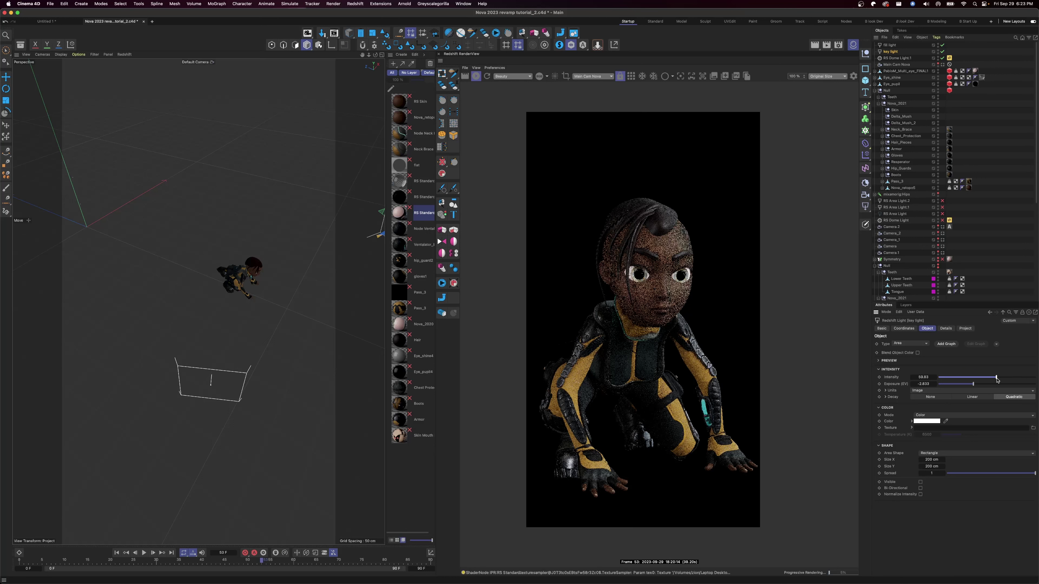
left_click_drag(995, 380, 999, 380)
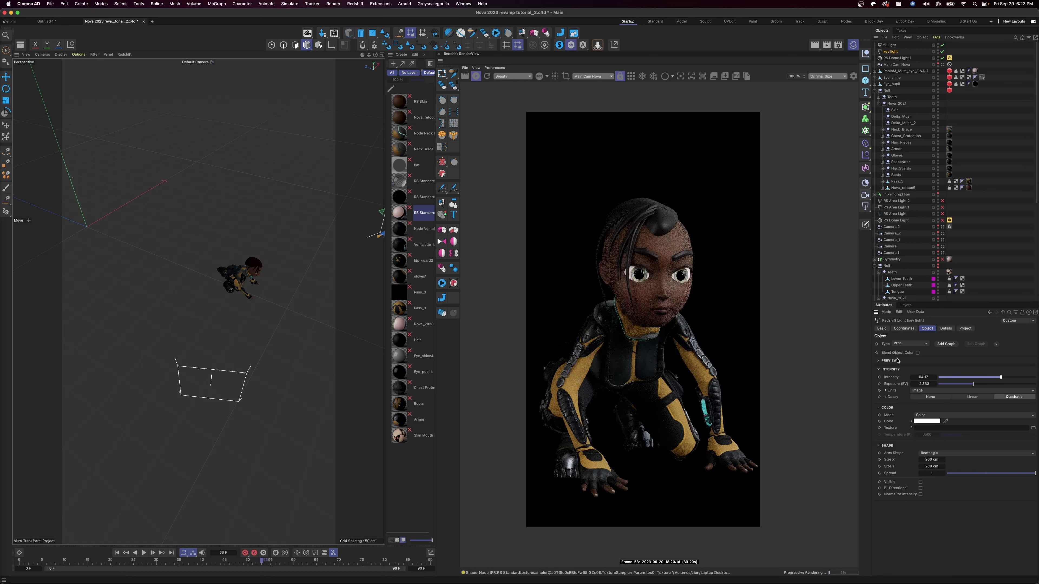
left_click_drag(1001, 377, 1009, 377)
Step: Isolate the key light by disabling the fill and dome lights, and raise its intensity to about 77
left_click(943, 44)
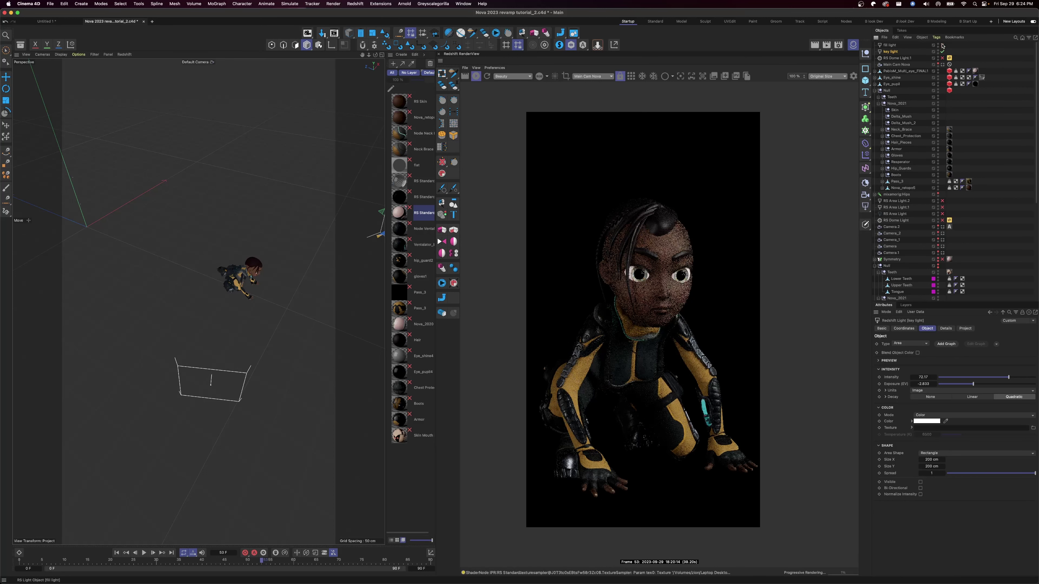
left_click(941, 58)
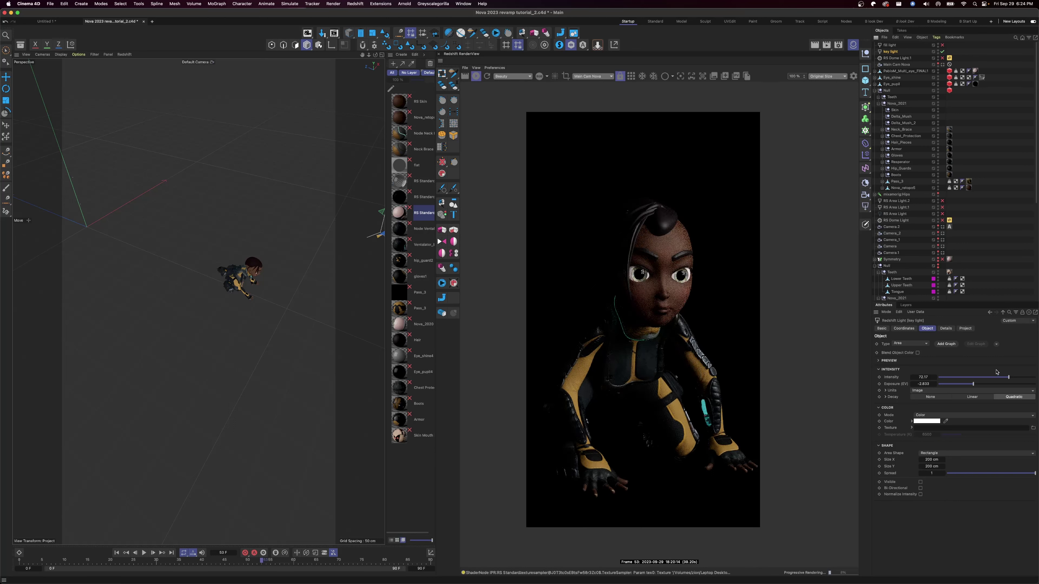
left_click_drag(1009, 377, 1014, 379)
Step: Give the key light a warm pale-orange color with a hue of 36° and a saturation of about 24%
left_click(928, 423)
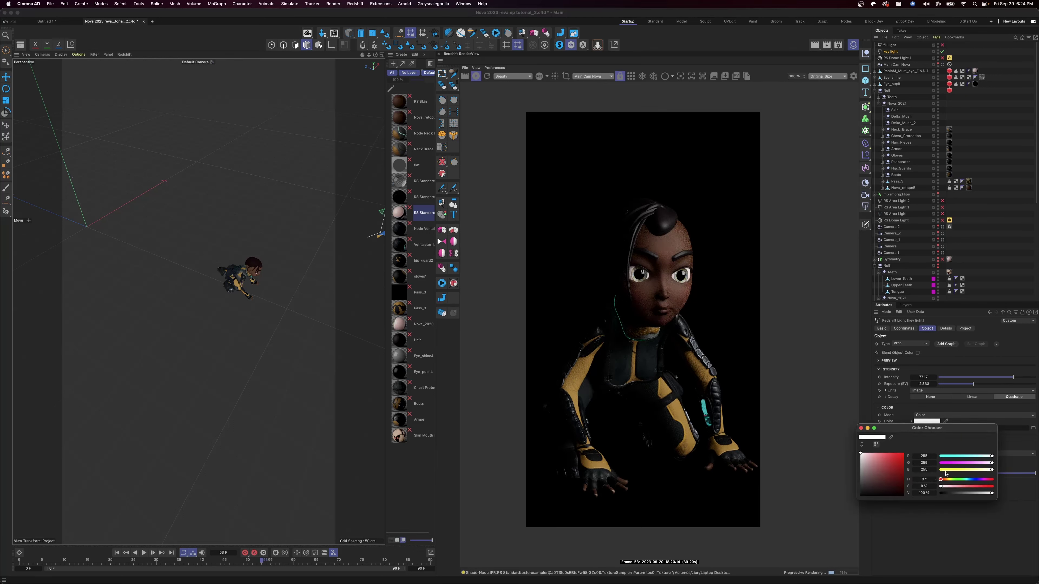
left_click(946, 480)
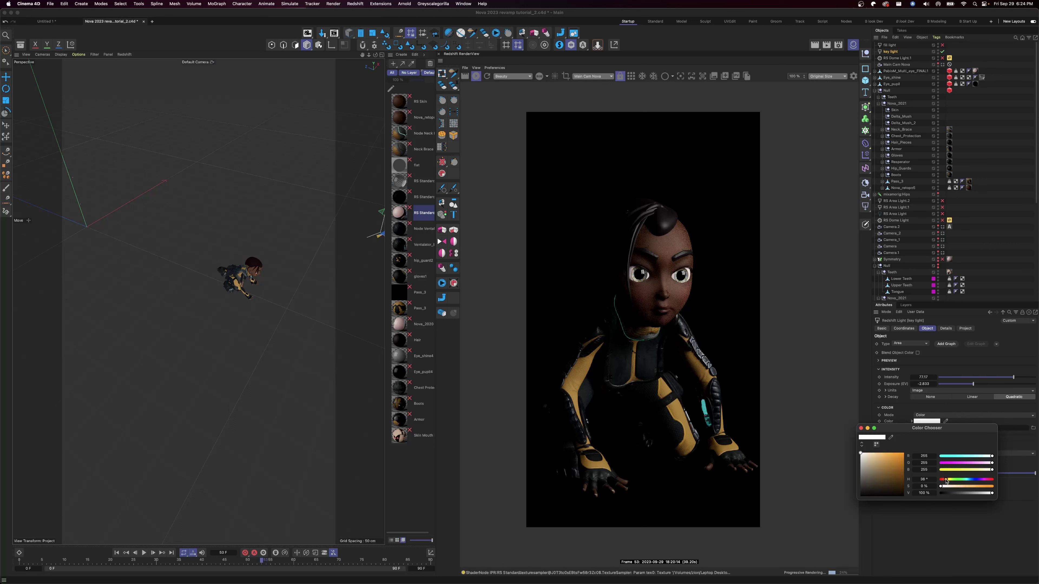
left_click(871, 454)
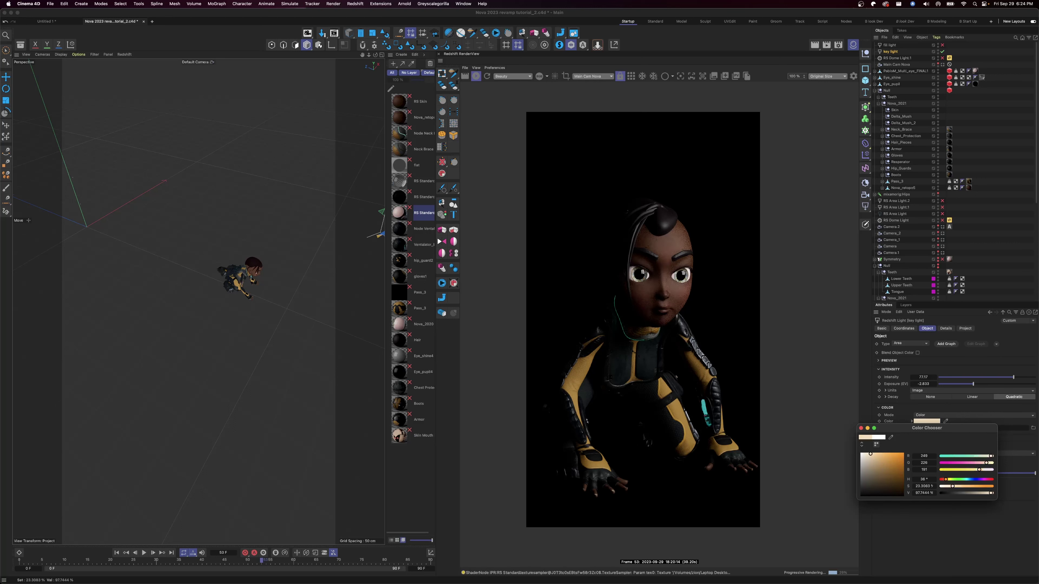
left_click_drag(871, 454, 871, 454)
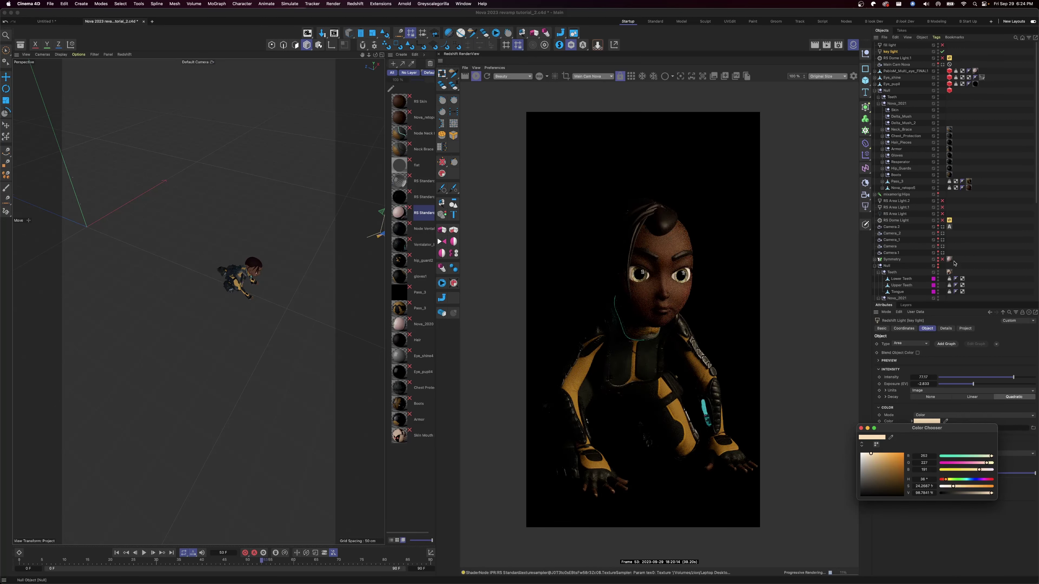
left_click(862, 428)
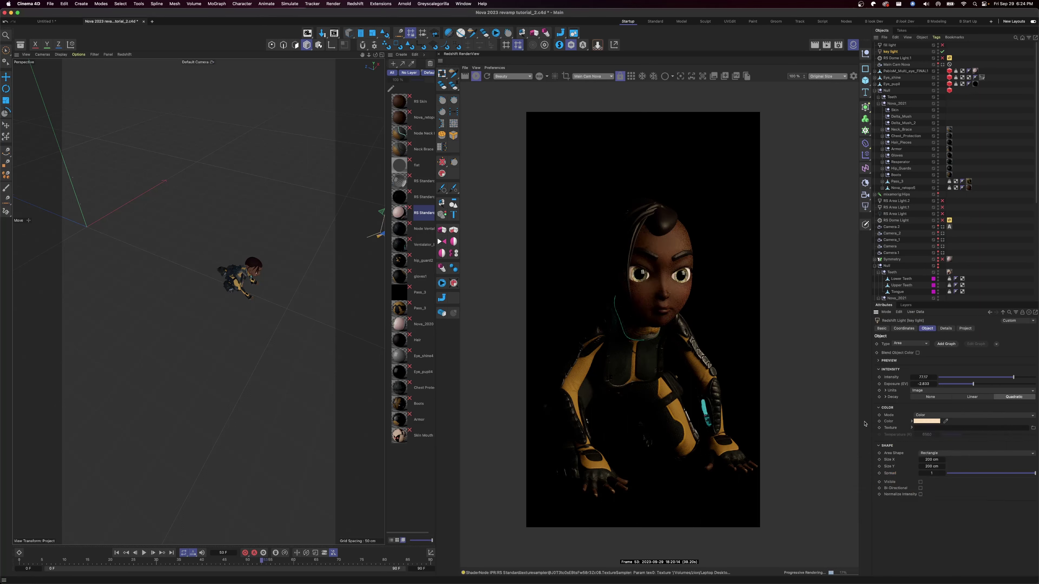
Step: Re-enable the key and fill lights and lower the fill light's intensity to about 60
left_click(943, 46)
left_click(893, 46)
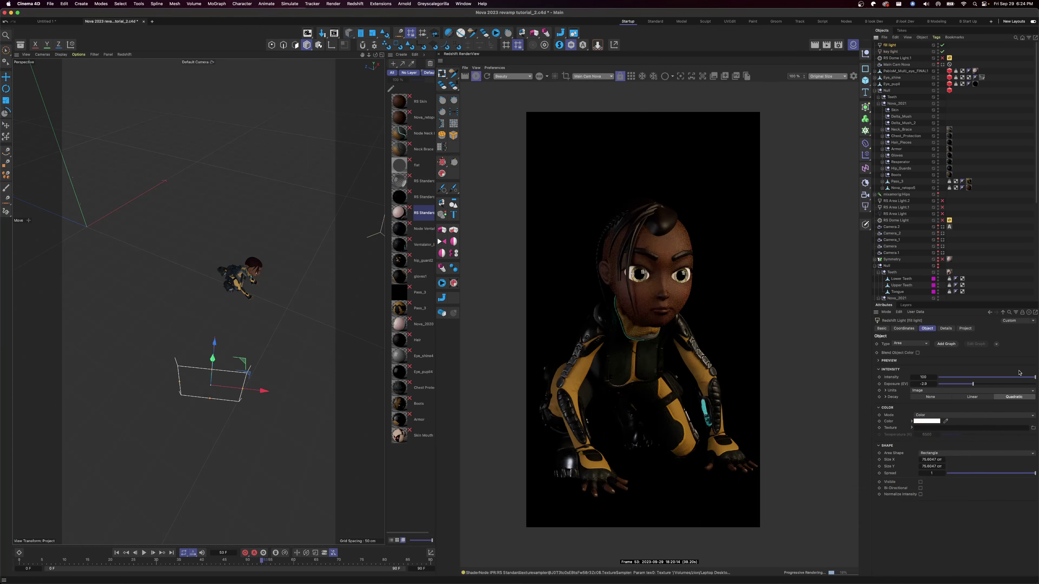
left_click_drag(1023, 380, 996, 382)
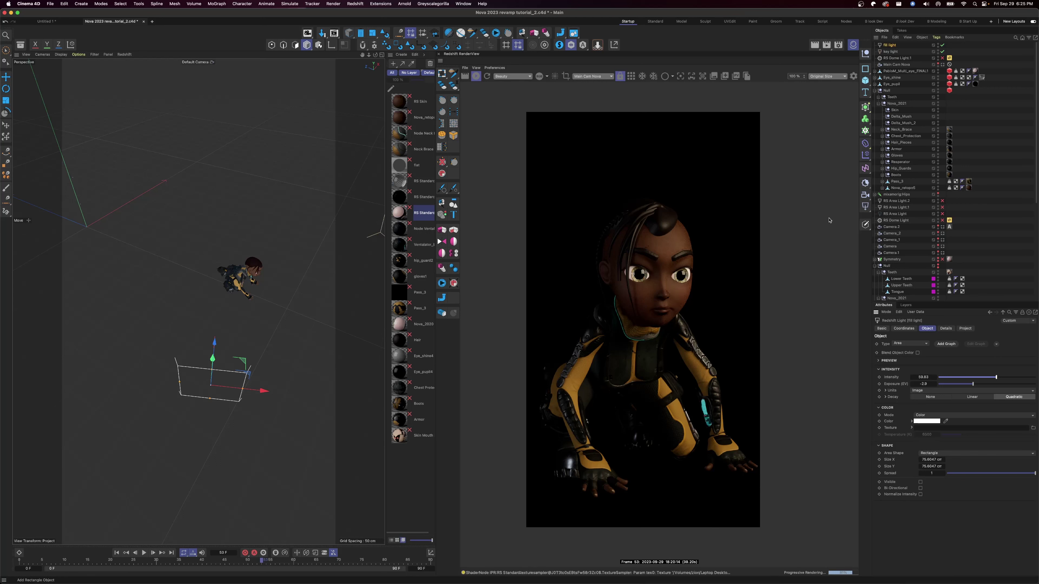
Step: Add a Redshift spot light and name it Rim light
left_click(867, 209)
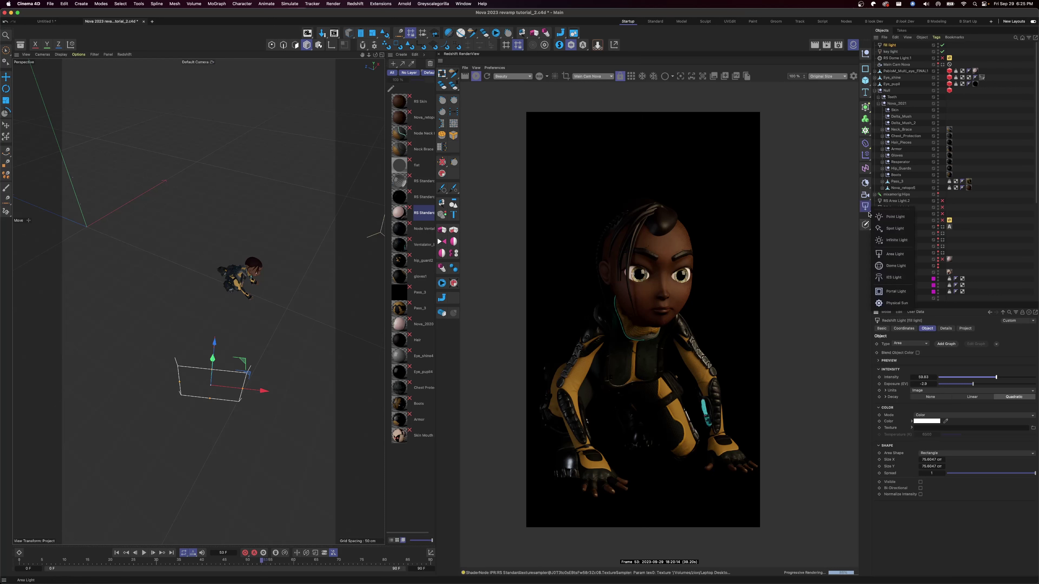
left_click(894, 228)
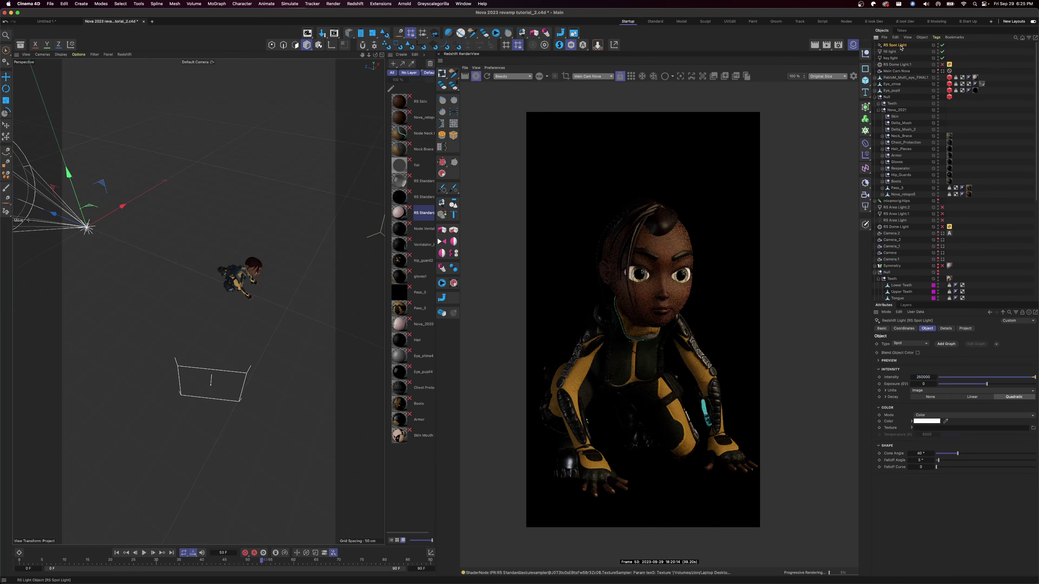
double_click(902, 46)
type("R")
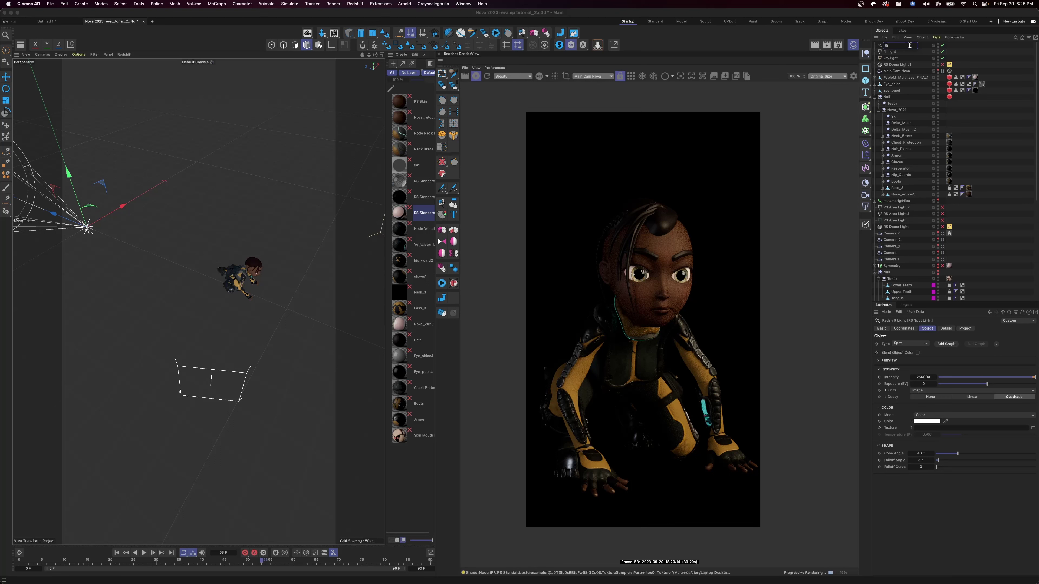
type("im light")
key("Return")
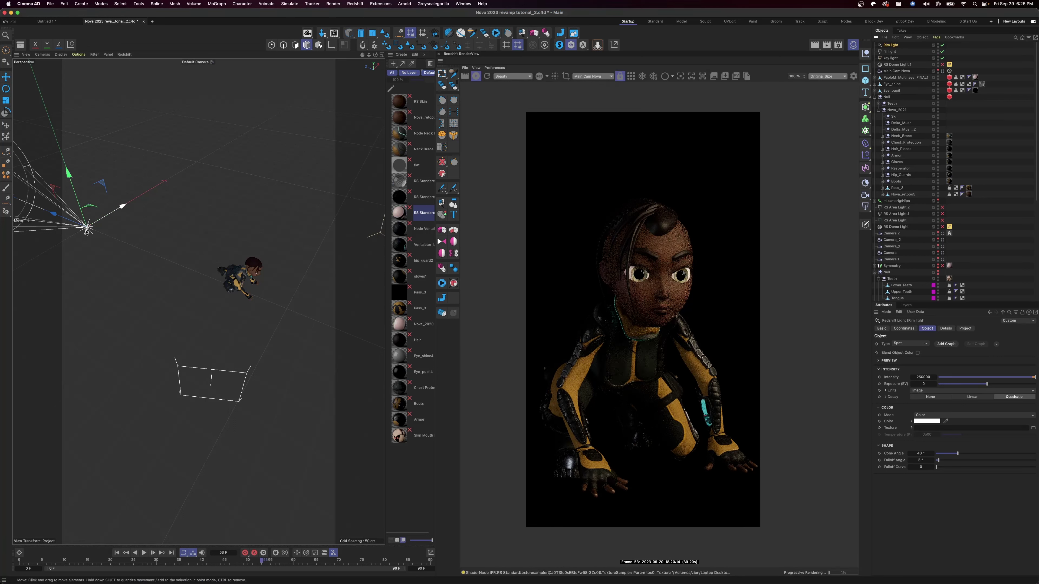
Step: Position the rim light behind the character and rotate it to shine onto the character's back
left_click_drag(58, 215, 149, 267)
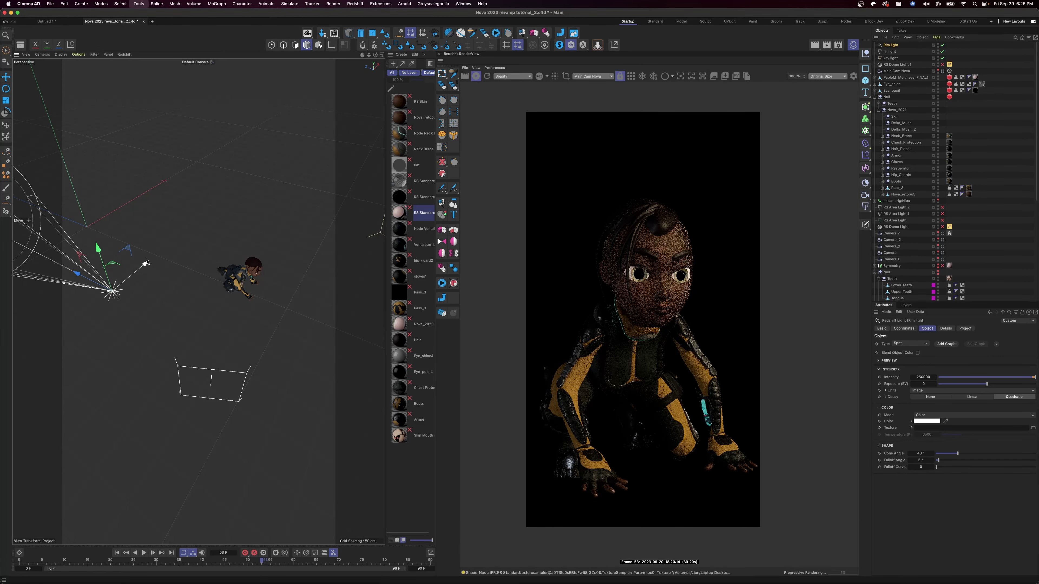
key("r")
left_click_drag(123, 313, 118, 295)
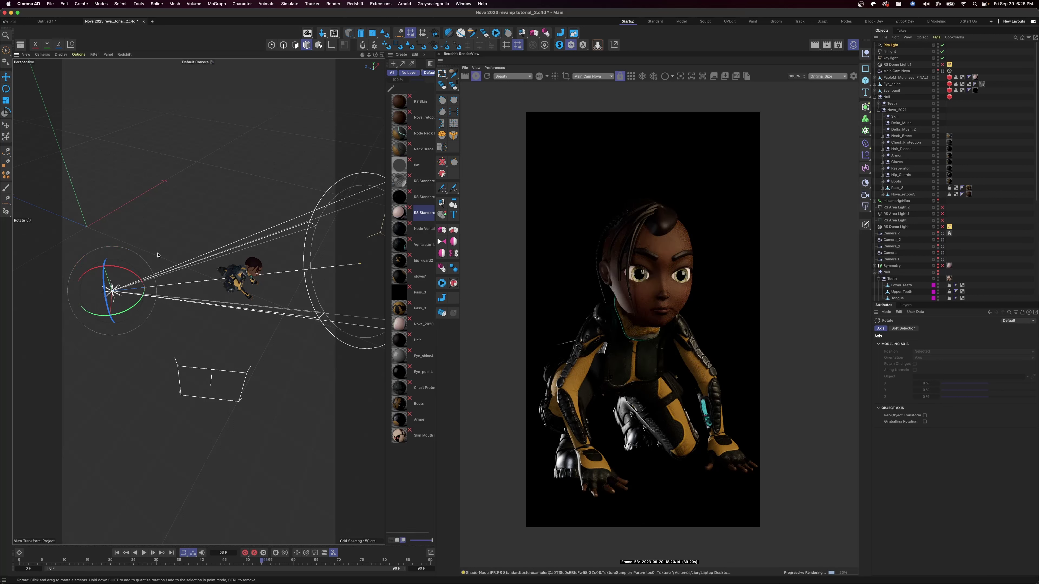
key("e")
left_click_drag(98, 244, 90, 225)
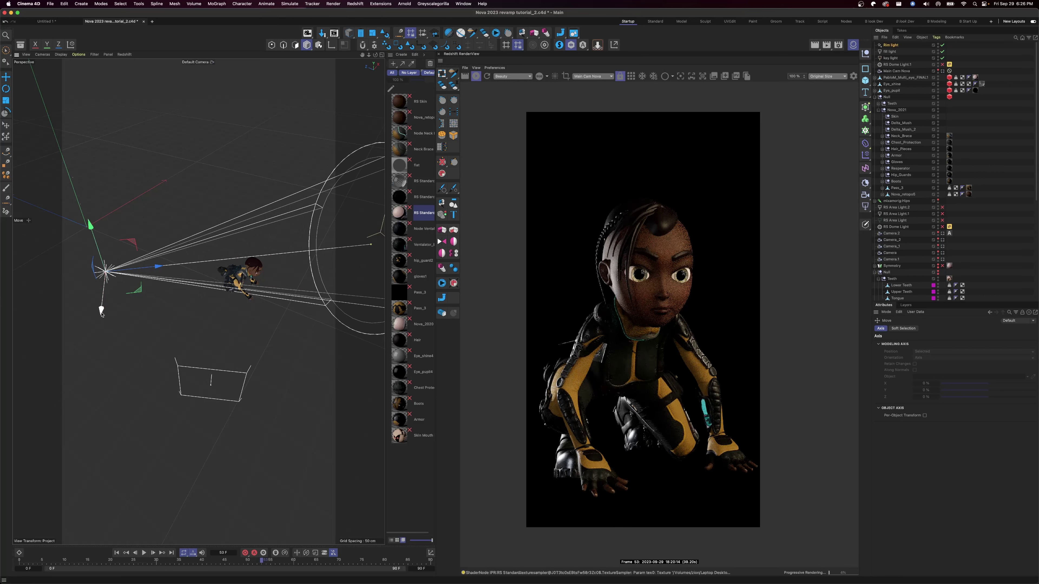
left_click_drag(101, 315, 102, 313)
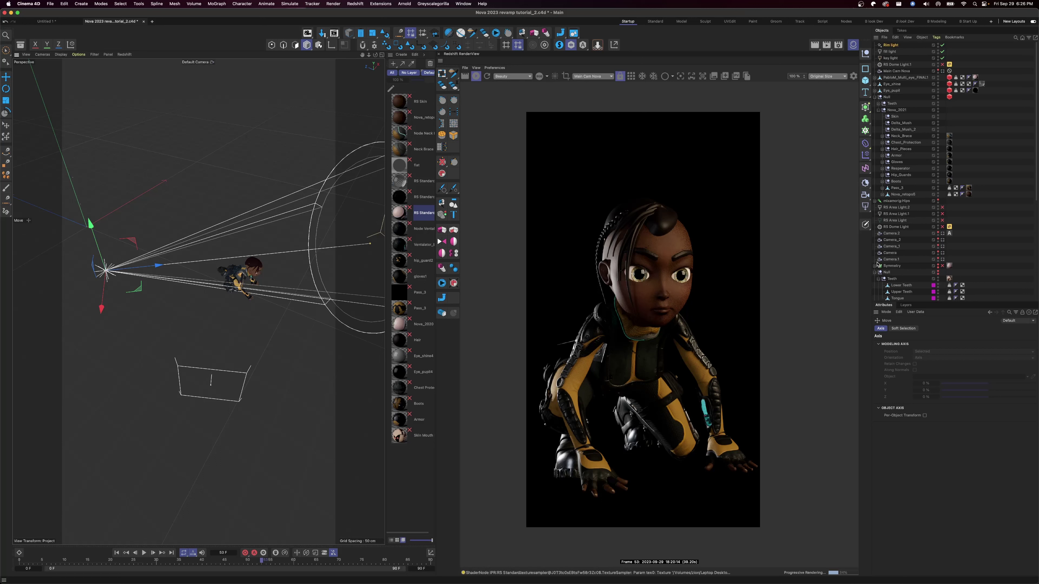
Step: Give the rim light a light blue color with a hue of 211° and a saturation of about 48%
left_click(894, 45)
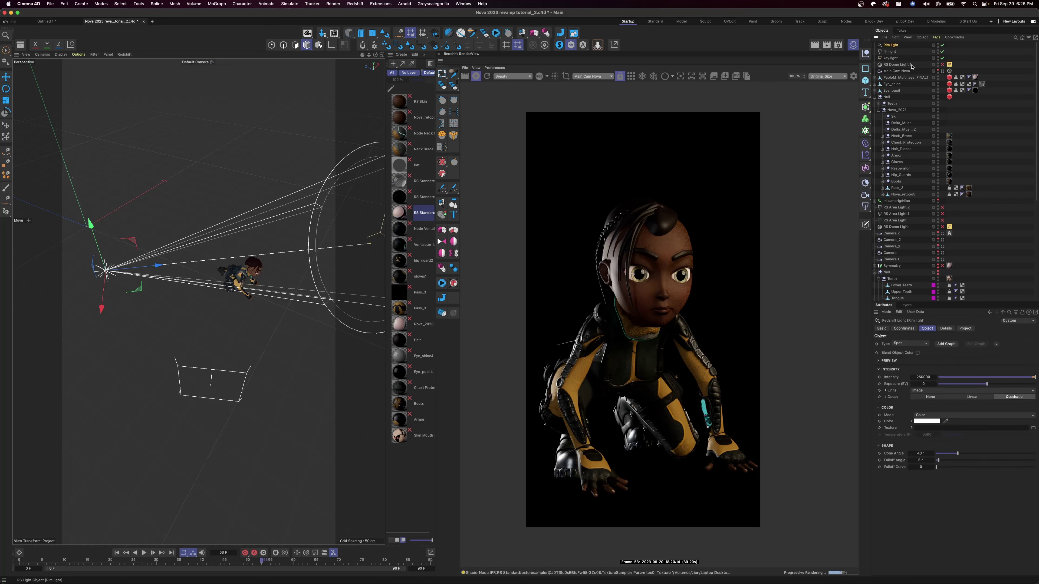
left_click(927, 421)
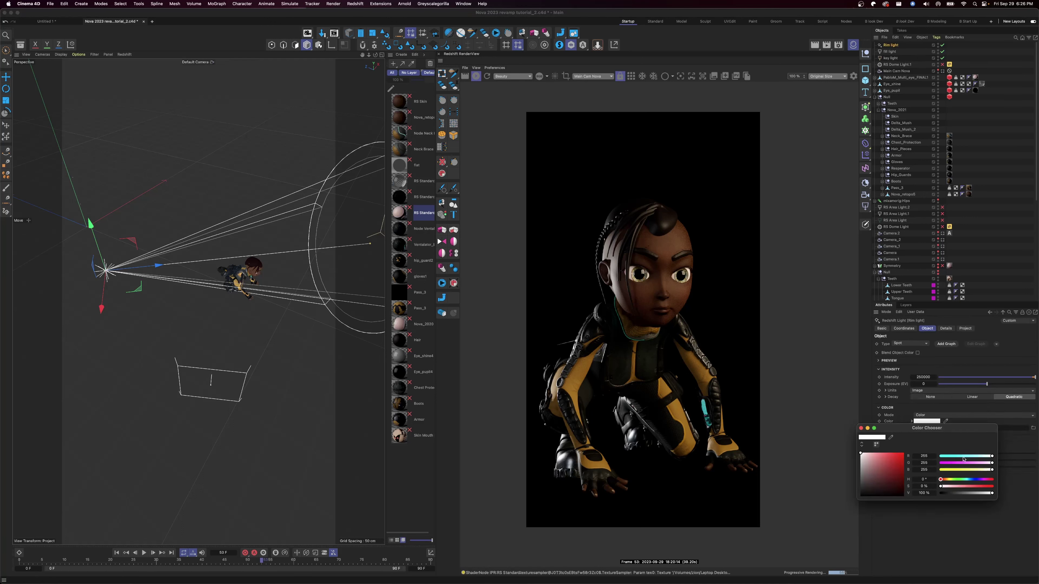
left_click(966, 480)
left_click(969, 487)
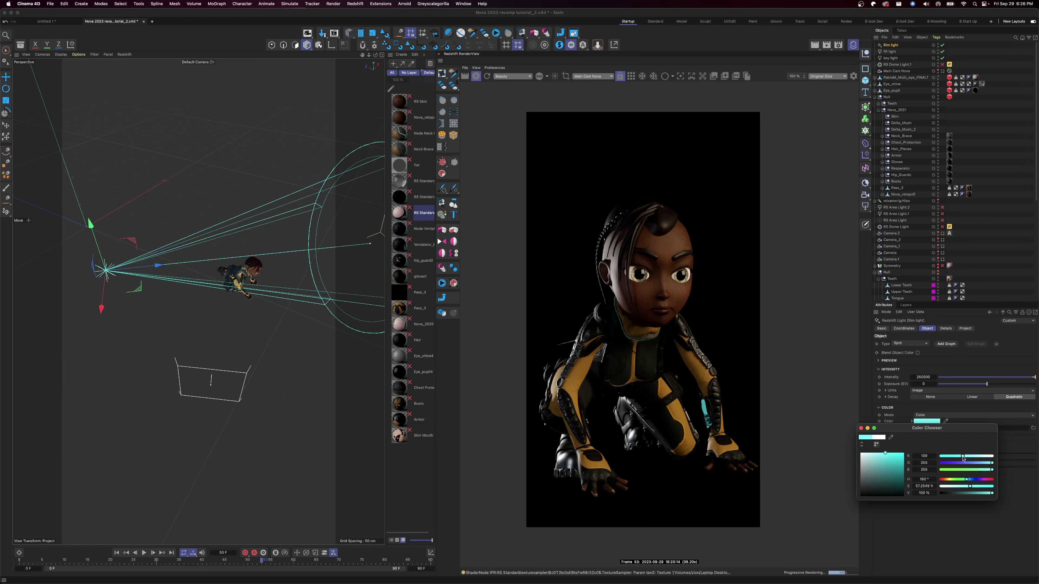
left_click(971, 479)
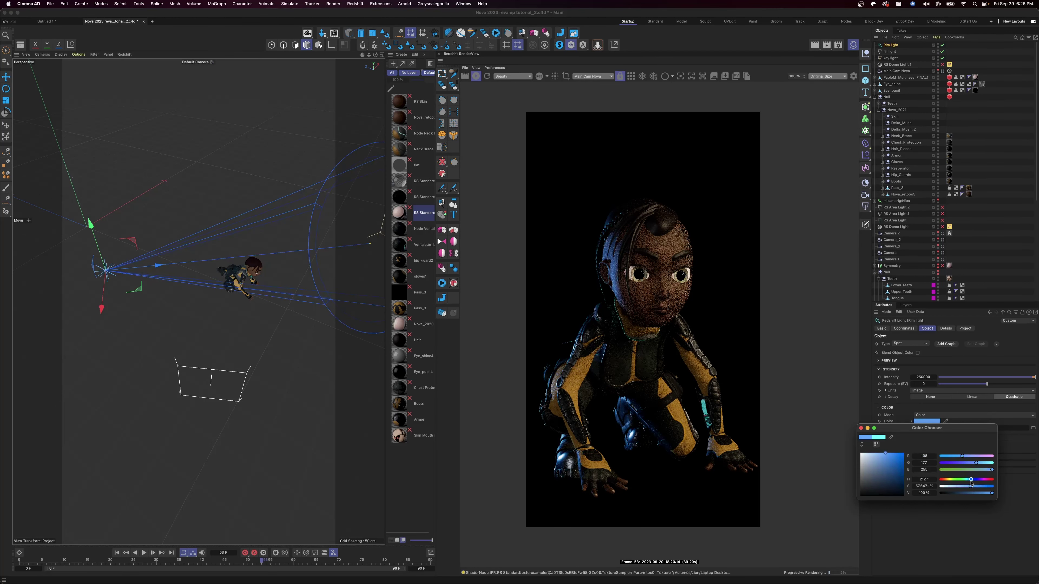
left_click(885, 453)
left_click(884, 453)
left_click_drag(883, 454, 881, 453)
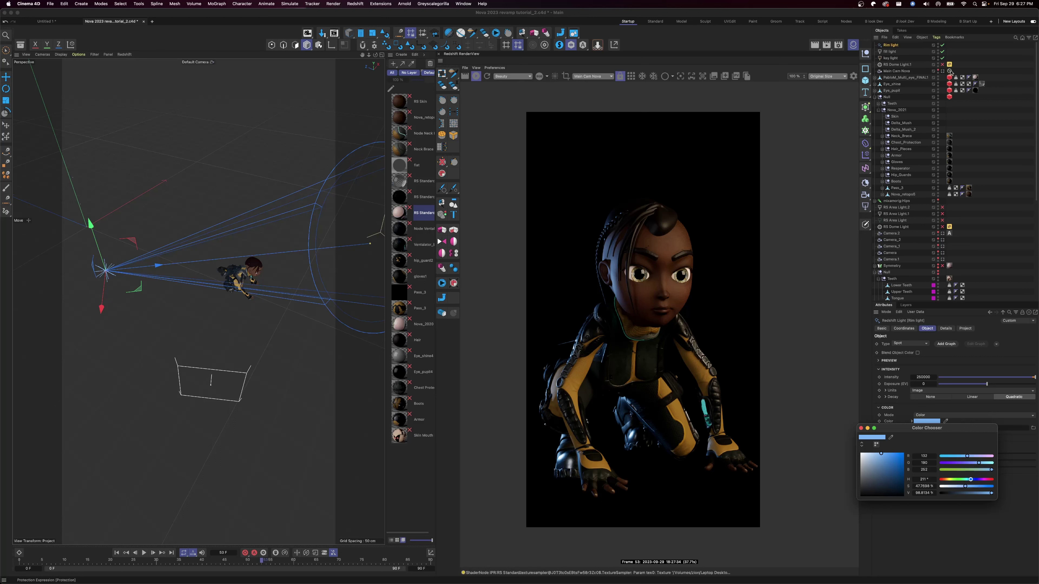
Step: Re-enable RS Dome Light.1 and lower its exposure to about -3
left_click(943, 64)
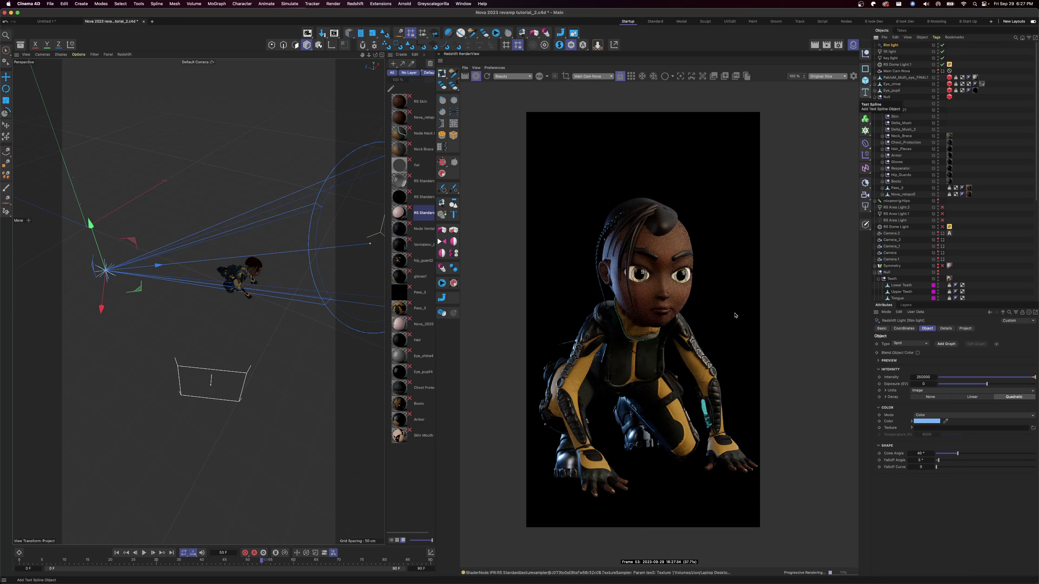
left_click(894, 64)
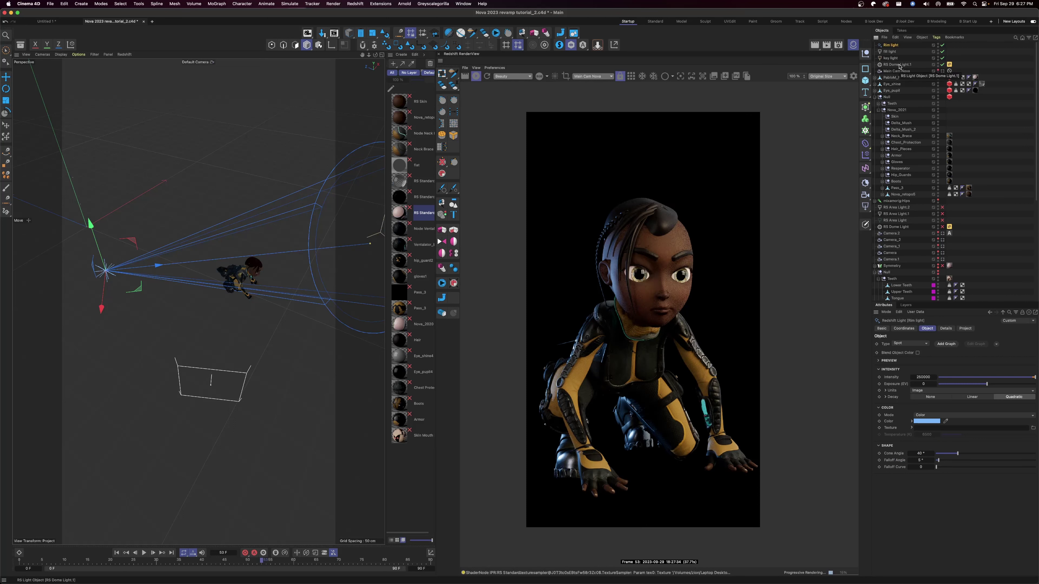
left_click_drag(982, 389, 974, 391)
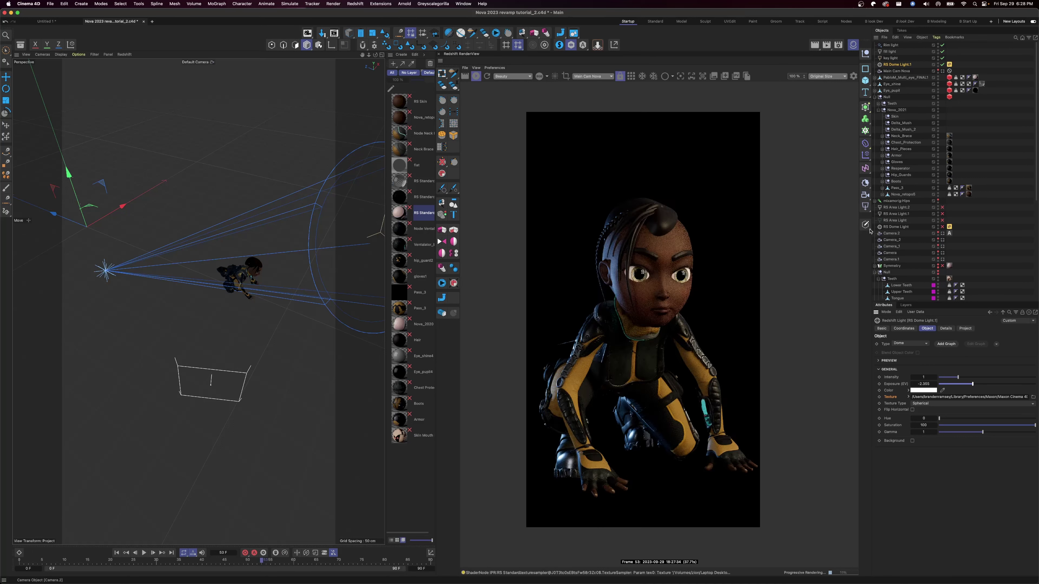
Step: Add a second Redshift spot light and place it behind the character, on the opposite side from the blue rim light
left_click(866, 205)
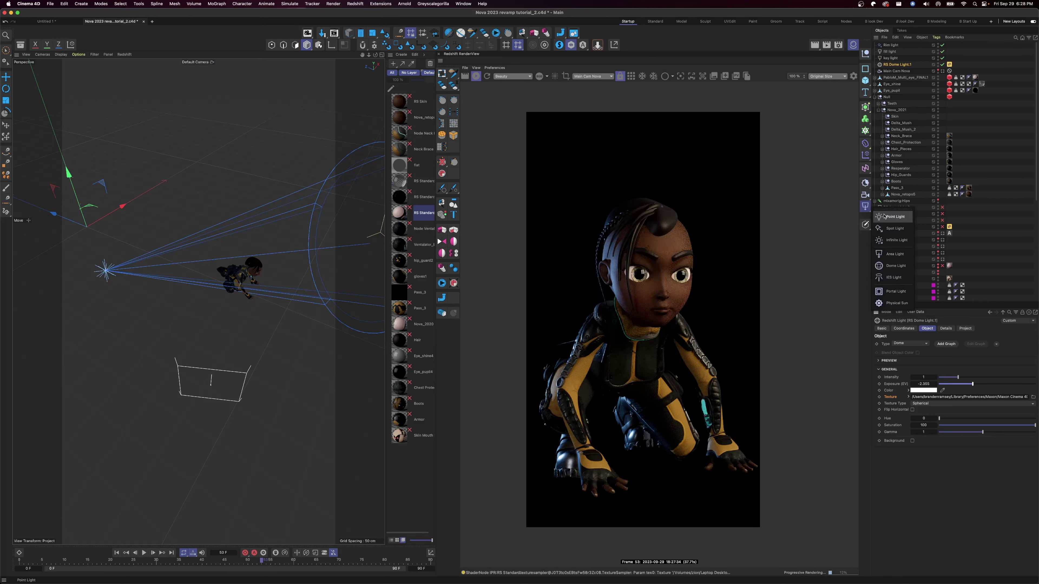
left_click(896, 228)
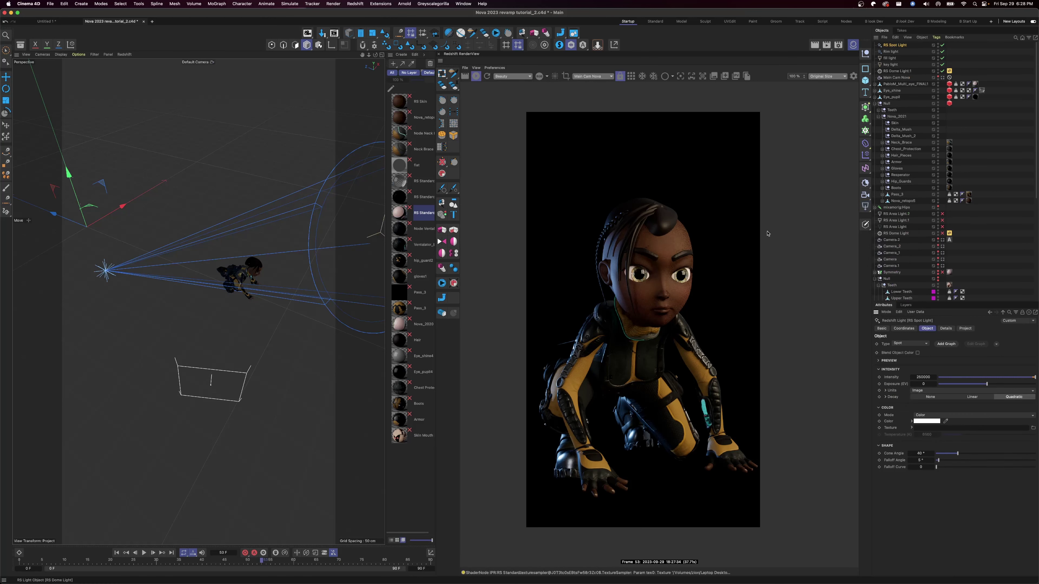
left_click_drag(56, 215, 129, 244)
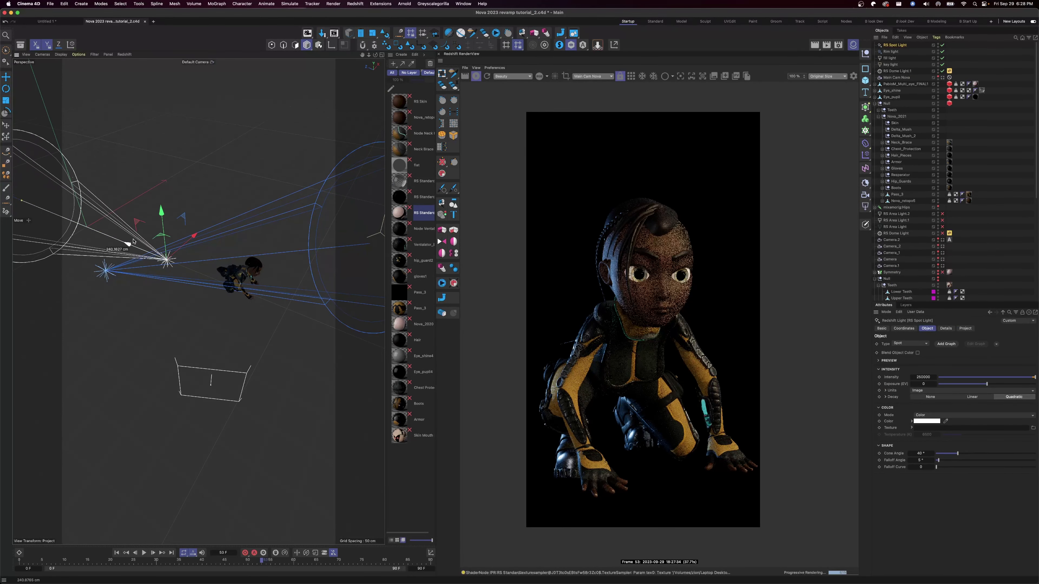
left_click_drag(198, 236, 246, 201)
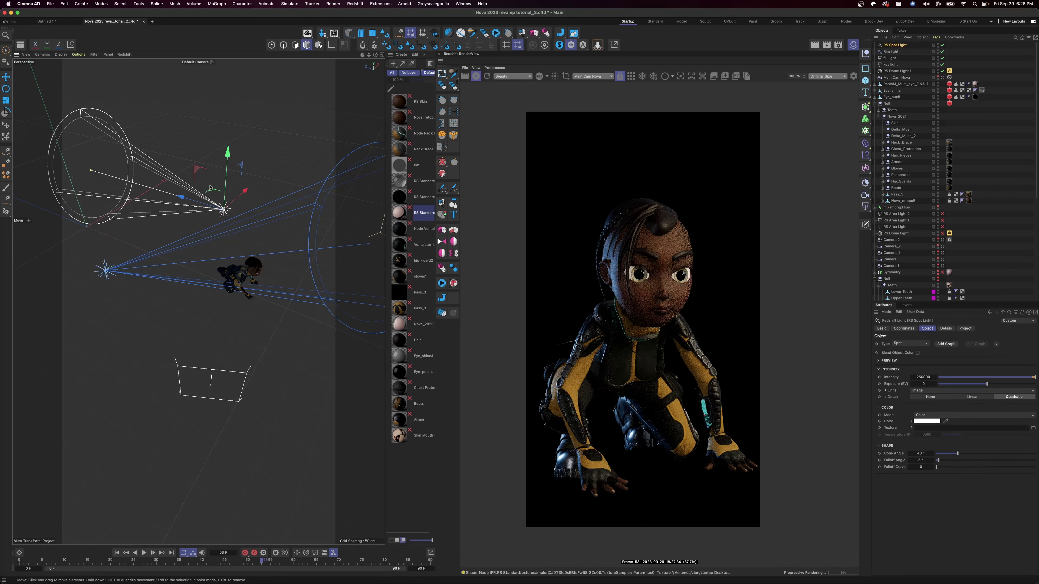
Step: Rotate the new spot light to point down toward the character and raise it slightly
key("r")
left_click_drag(220, 228, 350, 190)
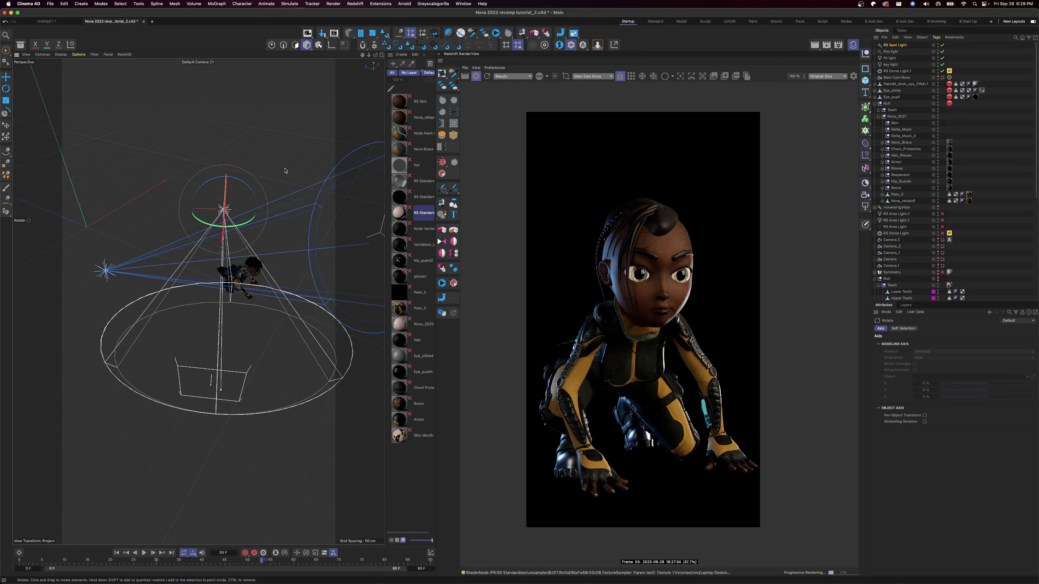
key("e")
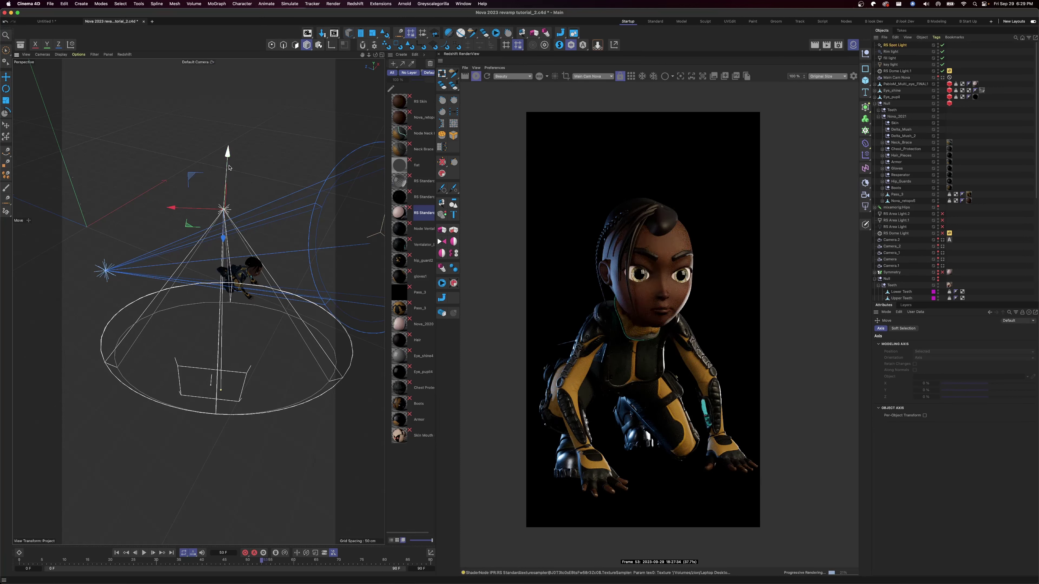
left_click_drag(228, 152, 229, 143)
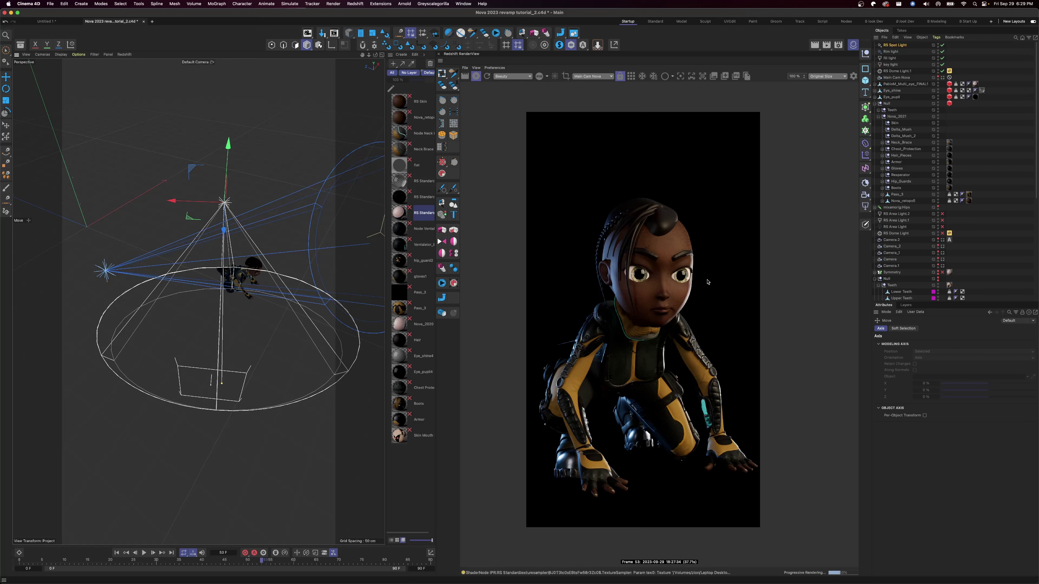
Step: Give the new spot light an orange color with a hue of 28° and a saturation of about 65%
left_click(901, 46)
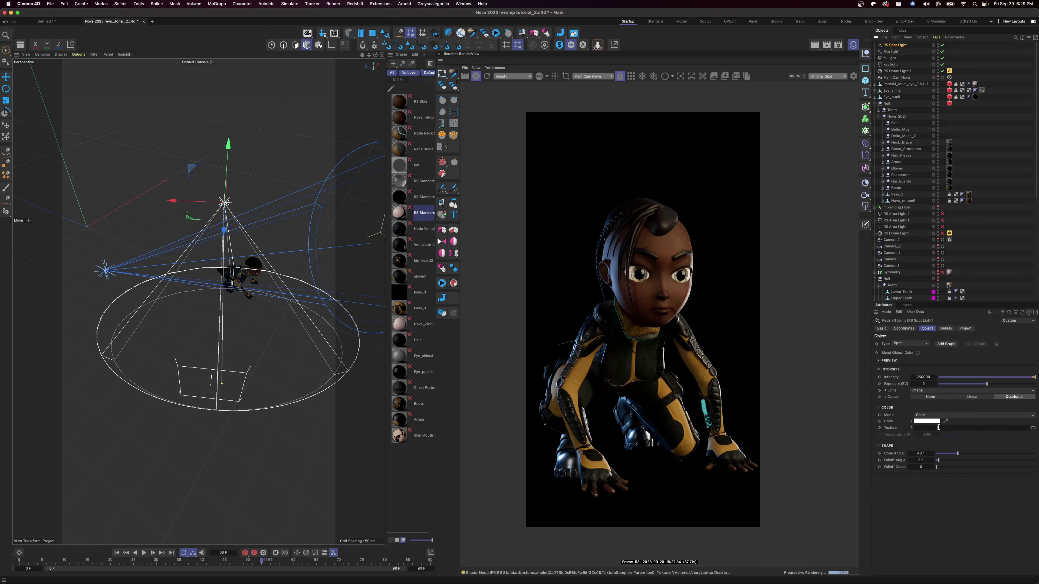
left_click(927, 421)
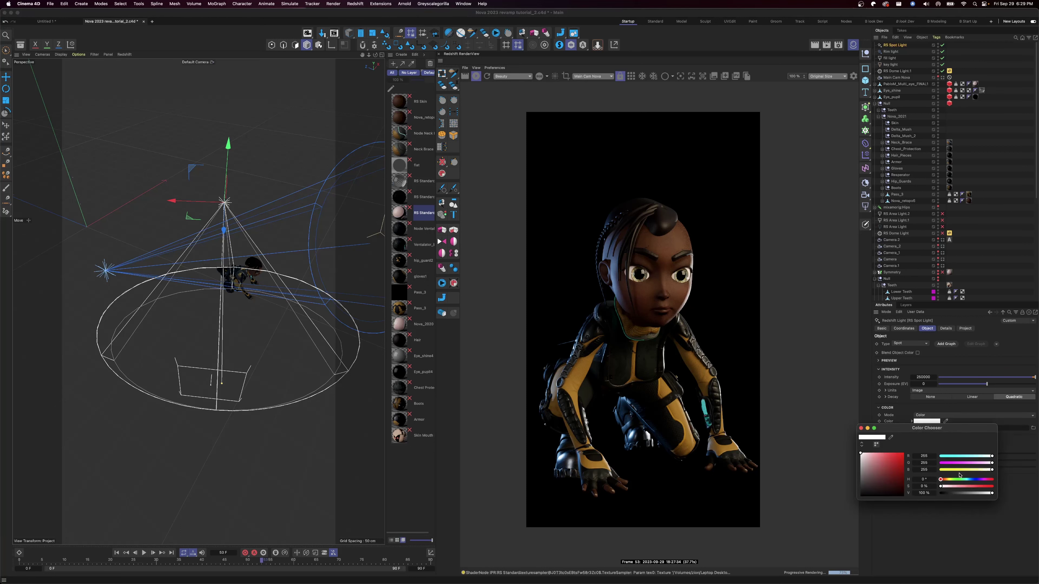
left_click_drag(946, 481, 944, 481)
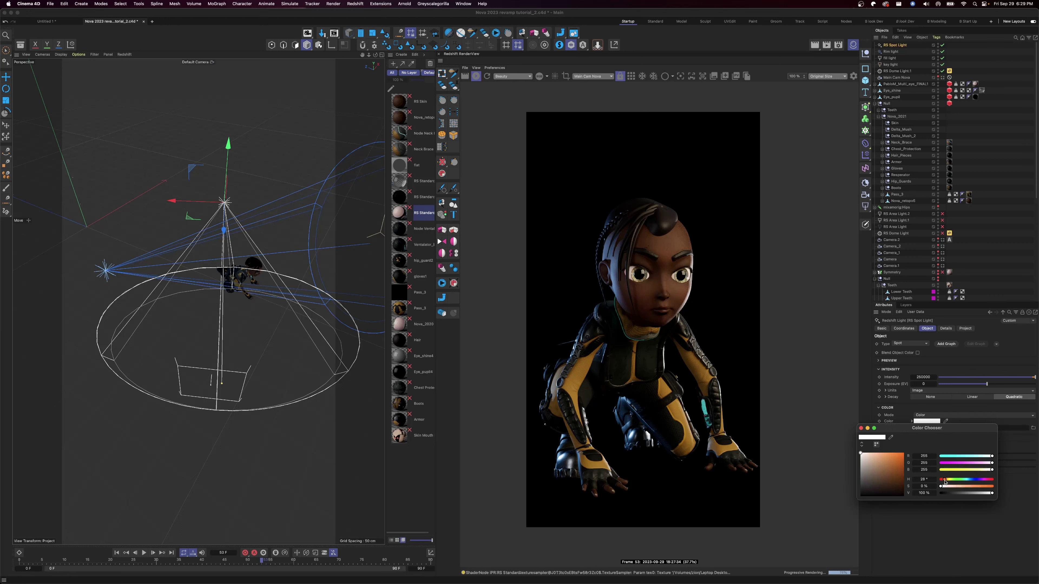
left_click(871, 453)
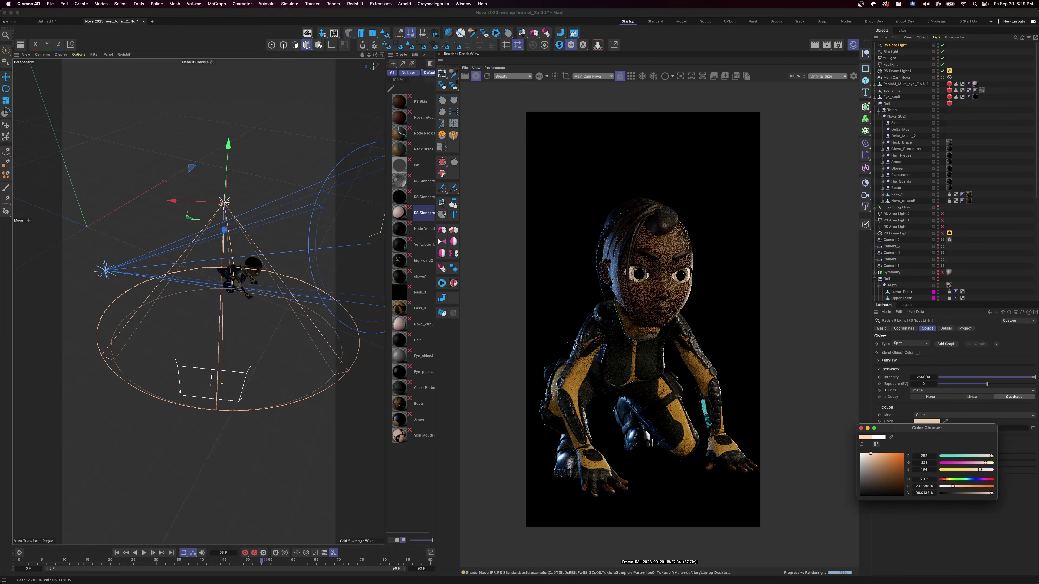
left_click_drag(871, 454, 888, 453)
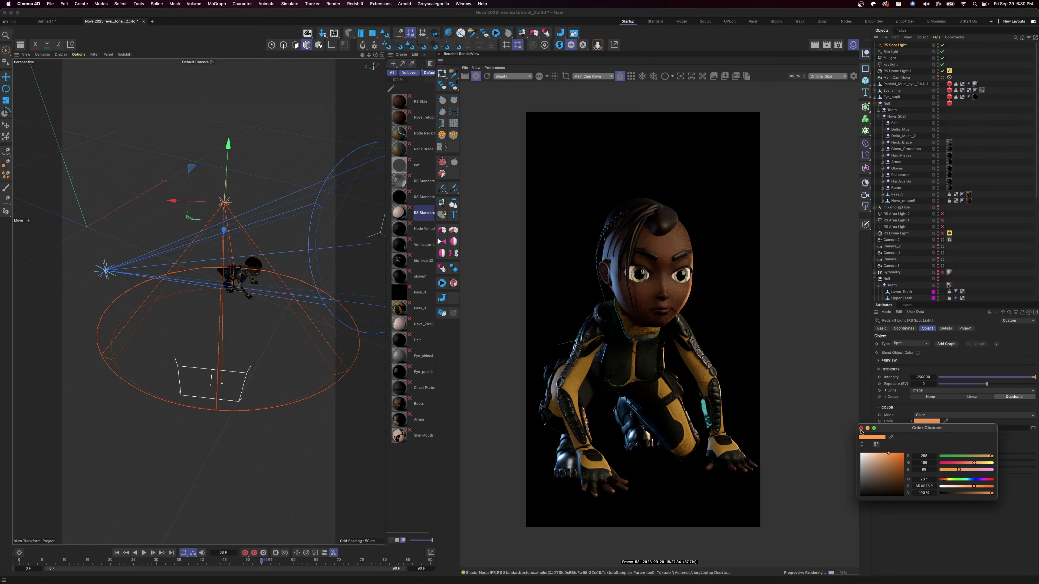
left_click(861, 428)
Step: Raise the orange spot light's exposure to about 0.9 and narrow its cone angle to about 29°
left_click_drag(986, 385, 992, 384)
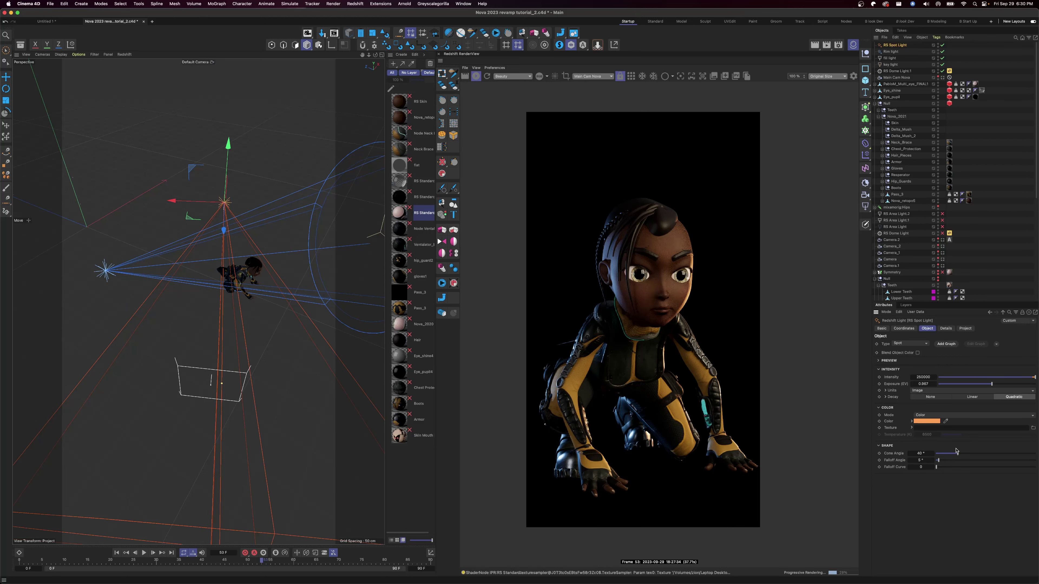
mouse_move(958, 454)
left_mouse_down()
mouse_move(967, 453)
mouse_move(952, 457)
left_mouse_up()
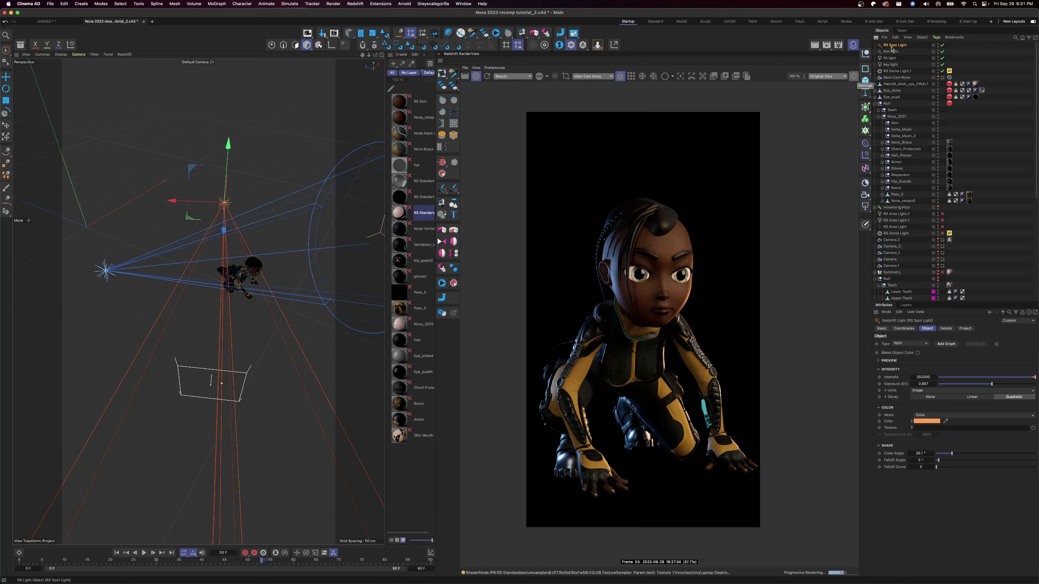
Step: Rename the orange spot light as L rim light
double_click(905, 45)
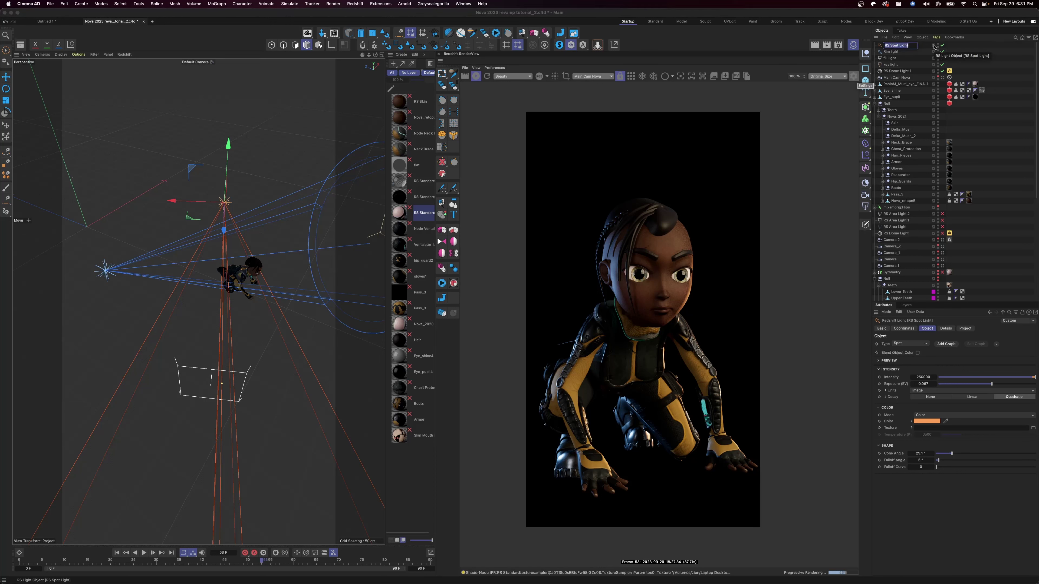
key("BackSpace")
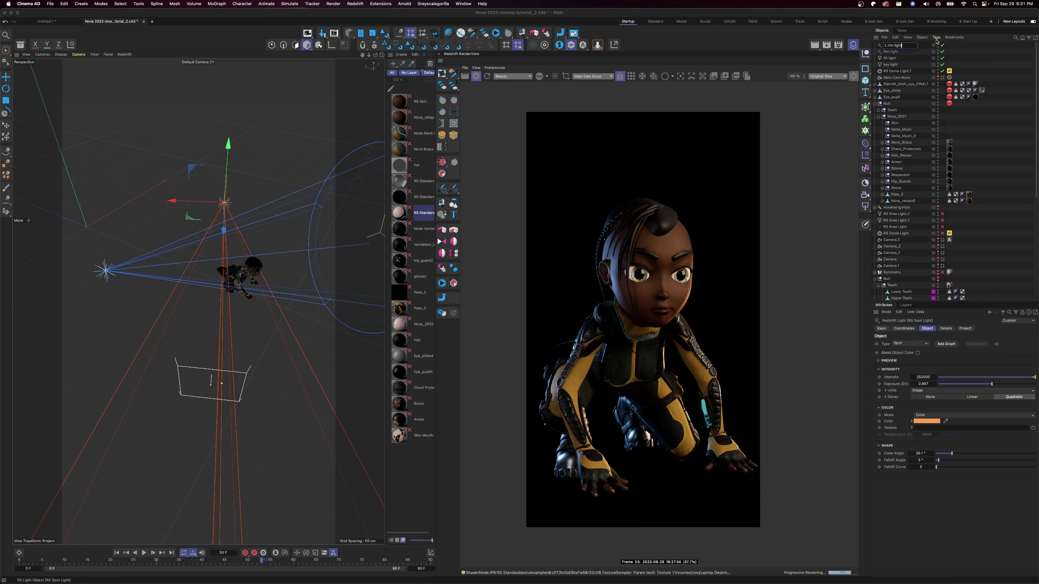
left_click(895, 52)
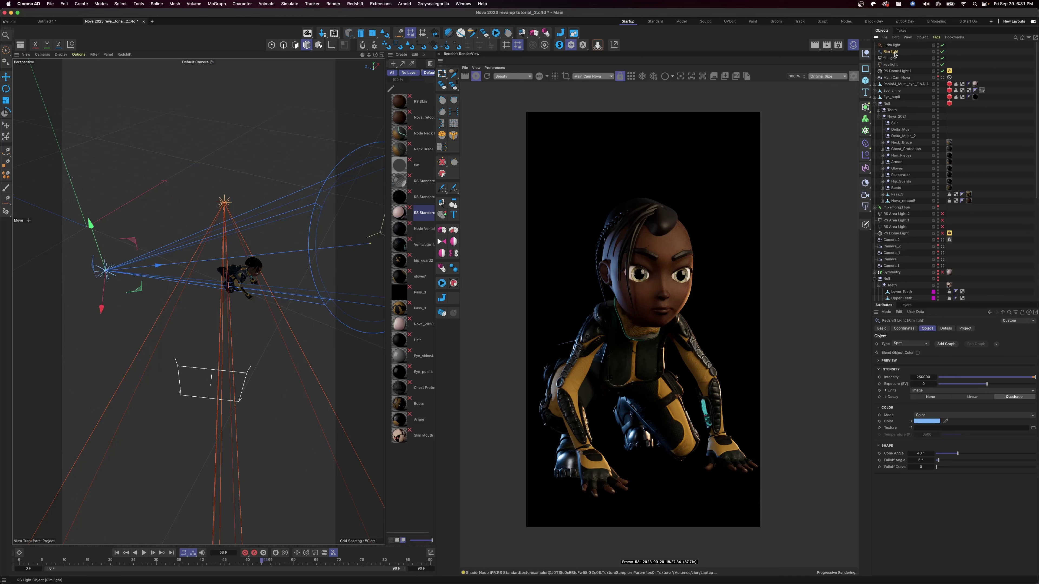
Step: Rename the blue rim light as R Rim light
double_click(886, 52)
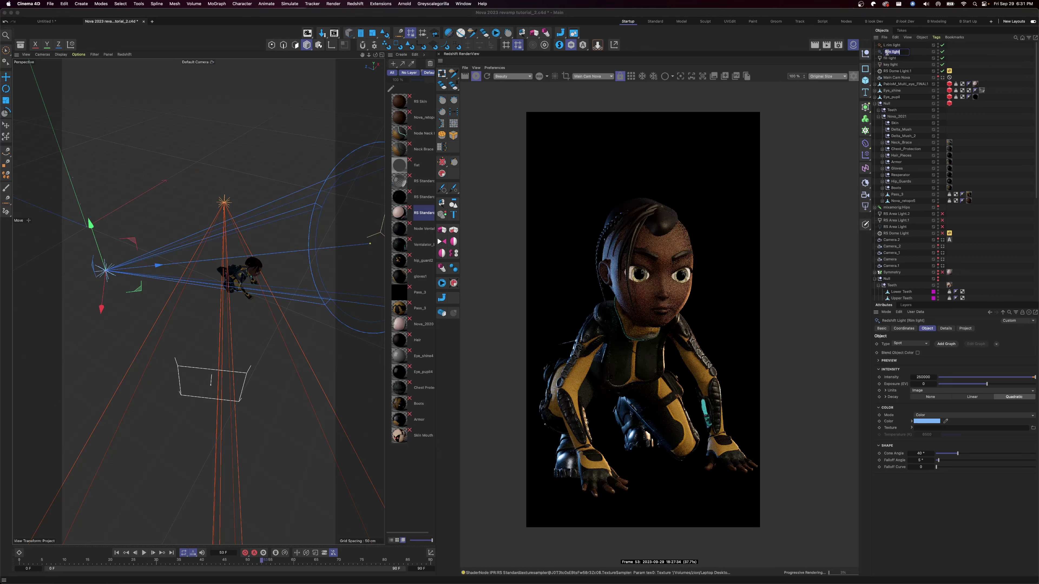
left_click(885, 52)
type("R")
left_click(913, 55)
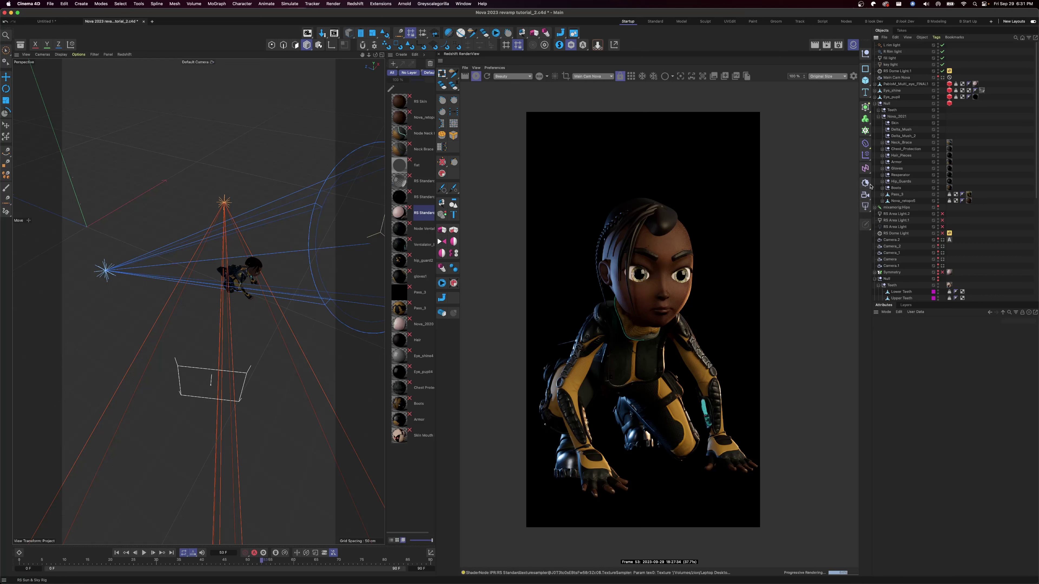
Step: Add a Redshift spot light and move it beside the character's forward hand, pointing back at the body
left_click(868, 209)
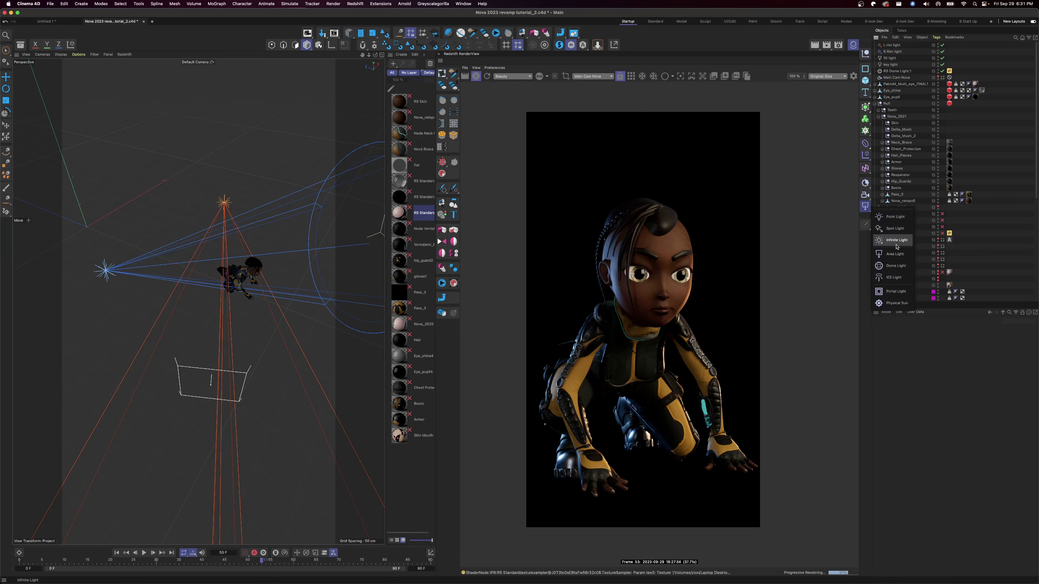
left_click(895, 229)
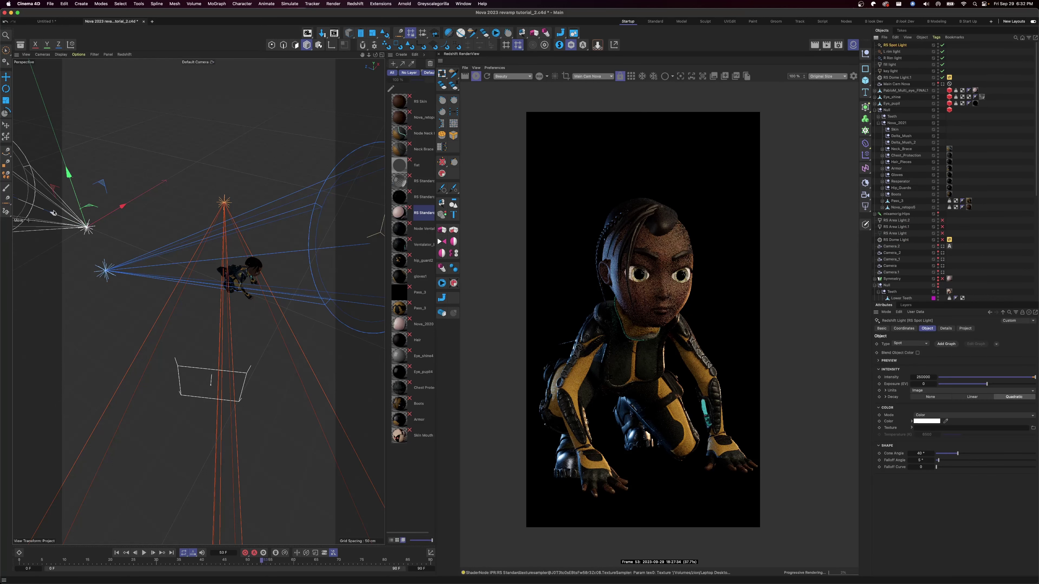
left_click_drag(55, 214, 265, 237)
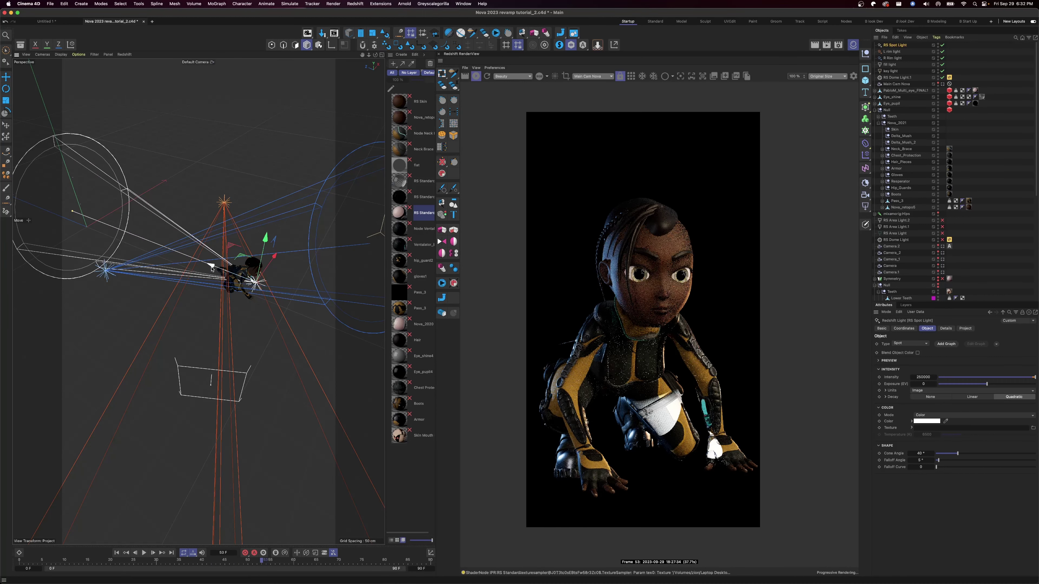
left_click_drag(213, 267, 220, 268)
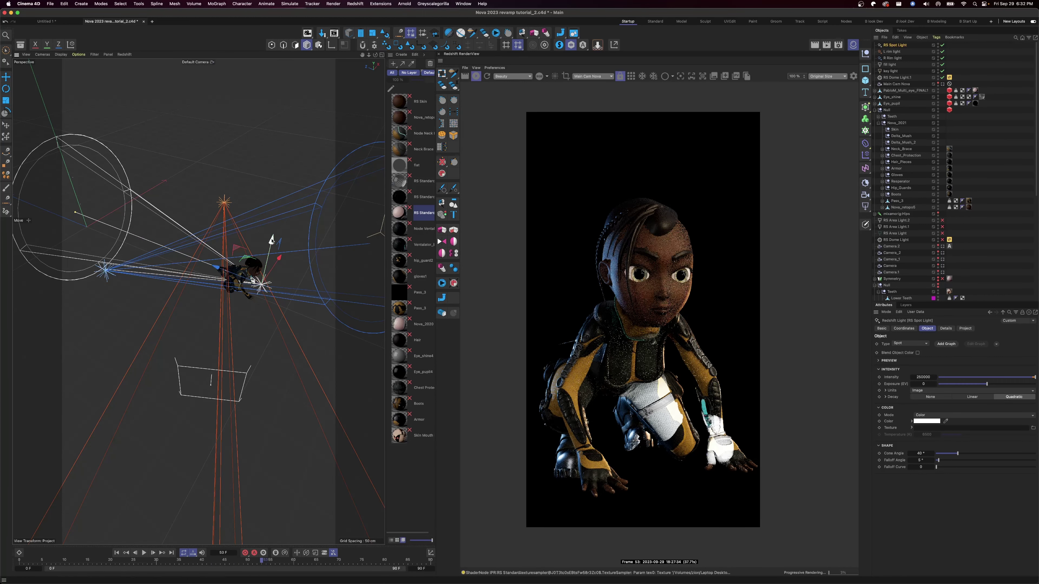
left_click_drag(271, 239, 272, 237)
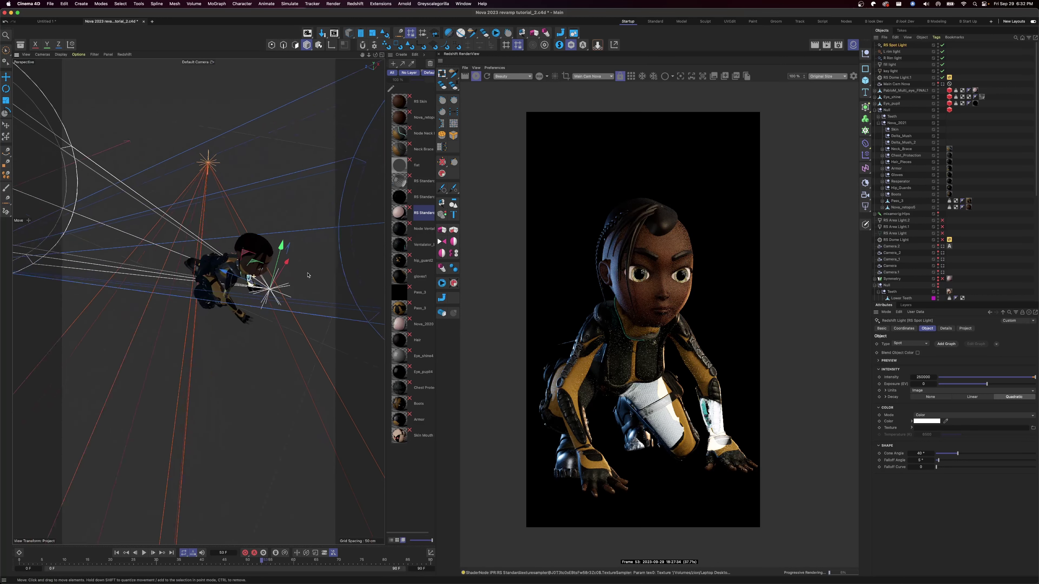
Step: Reposition the new spot light right at the glowing panel on the character's forearm
scroll(157, 326, "up", 10)
scroll(158, 326, "down", 6)
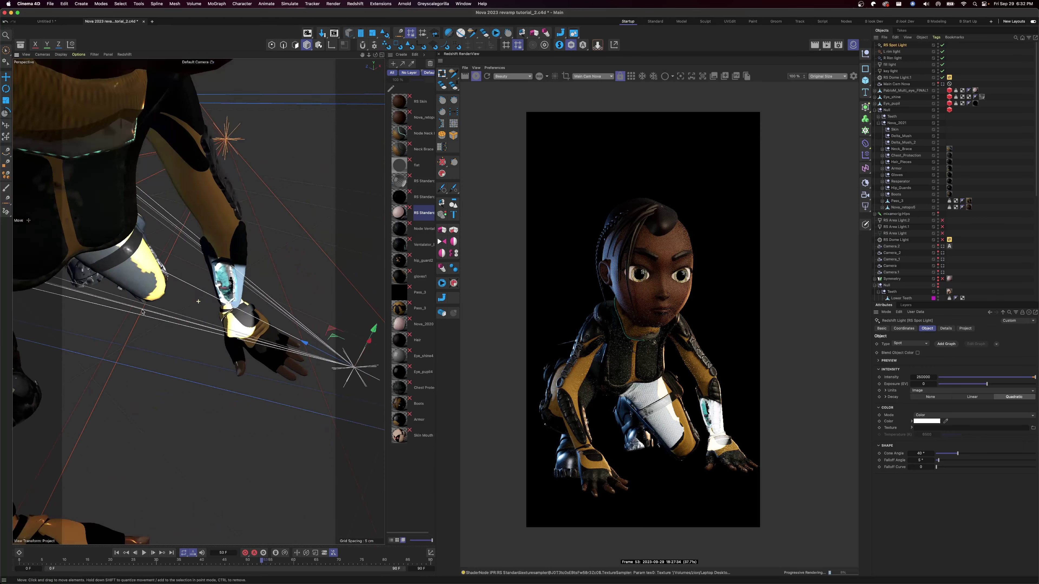
left_click_drag(136, 291, 211, 276, "alt")
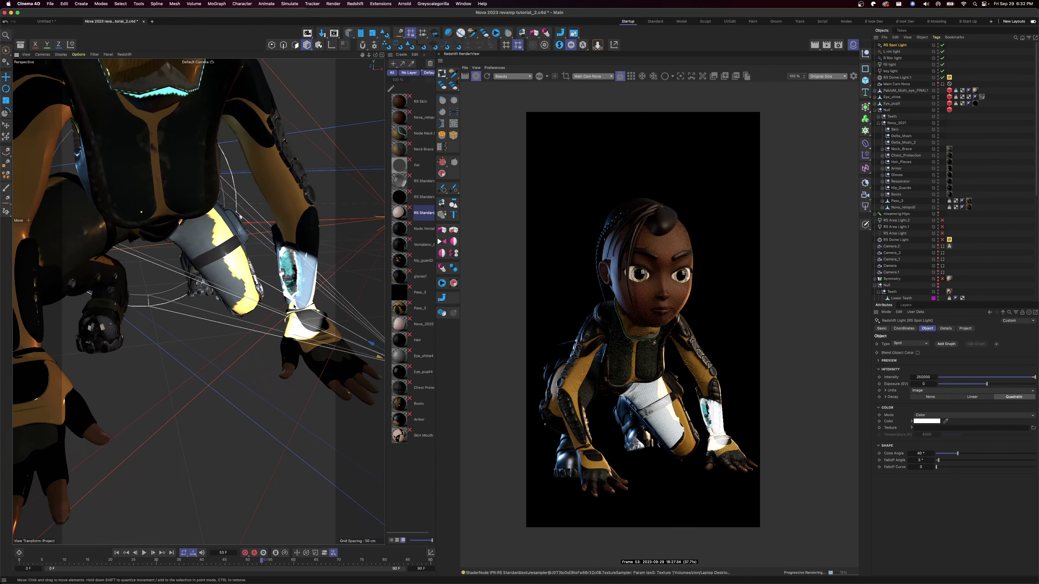
left_click_drag(293, 306, 181, 262, "alt")
left_click_drag(248, 265, 258, 264)
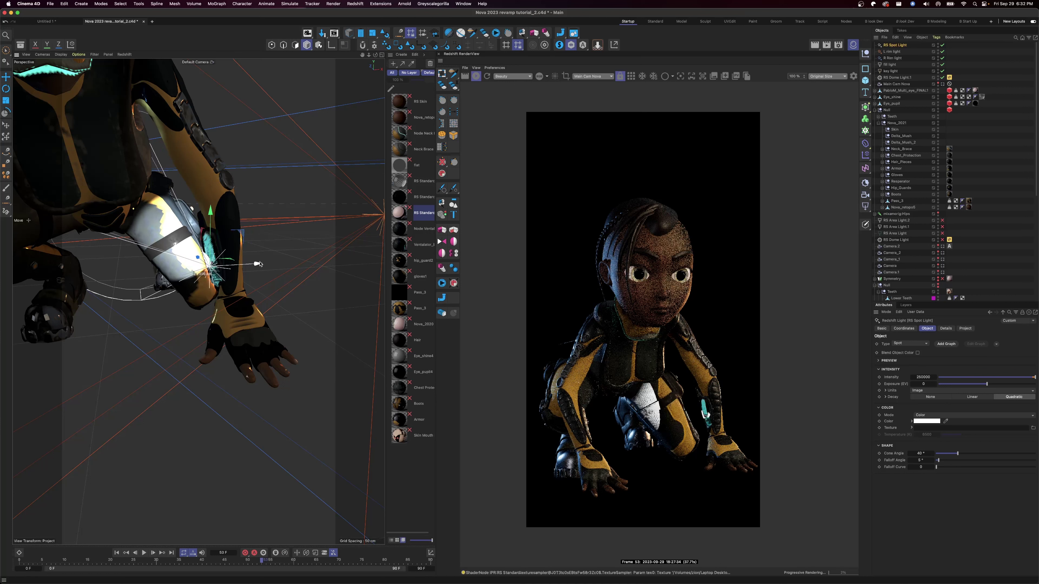
Step: Rotate the new spot light toward the character's hips and shift it slightly outward from the forearm
key("r")
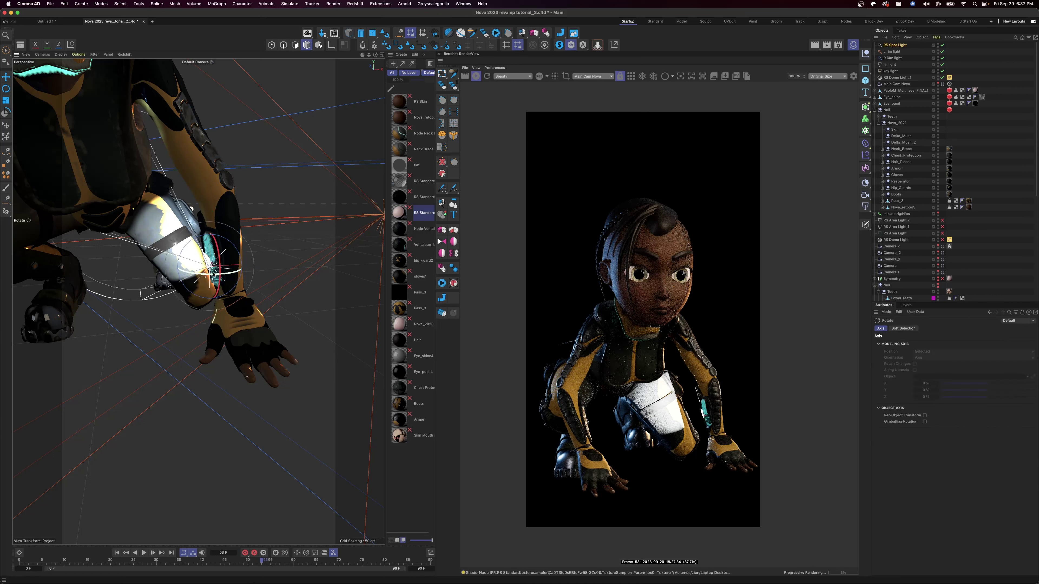
left_click_drag(217, 270, 228, 276)
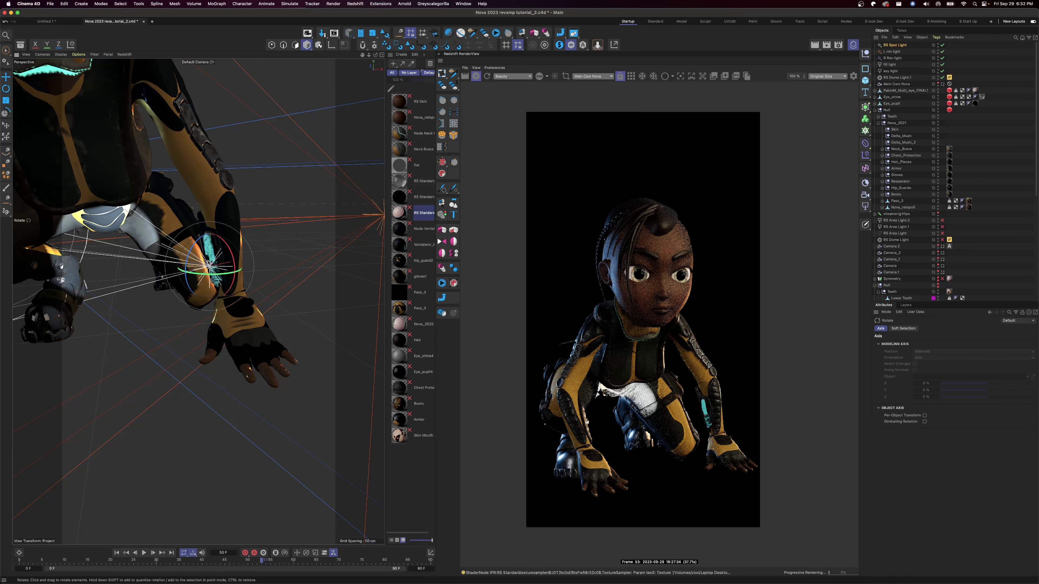
key("e")
left_click_drag(180, 260, 207, 282)
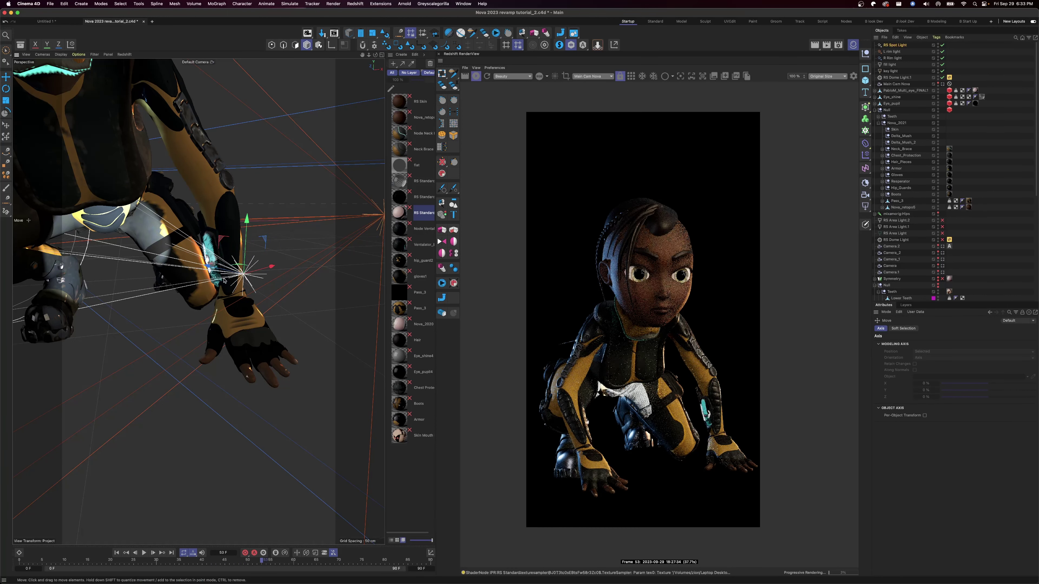
key("r")
left_click_drag(240, 282, 241, 286)
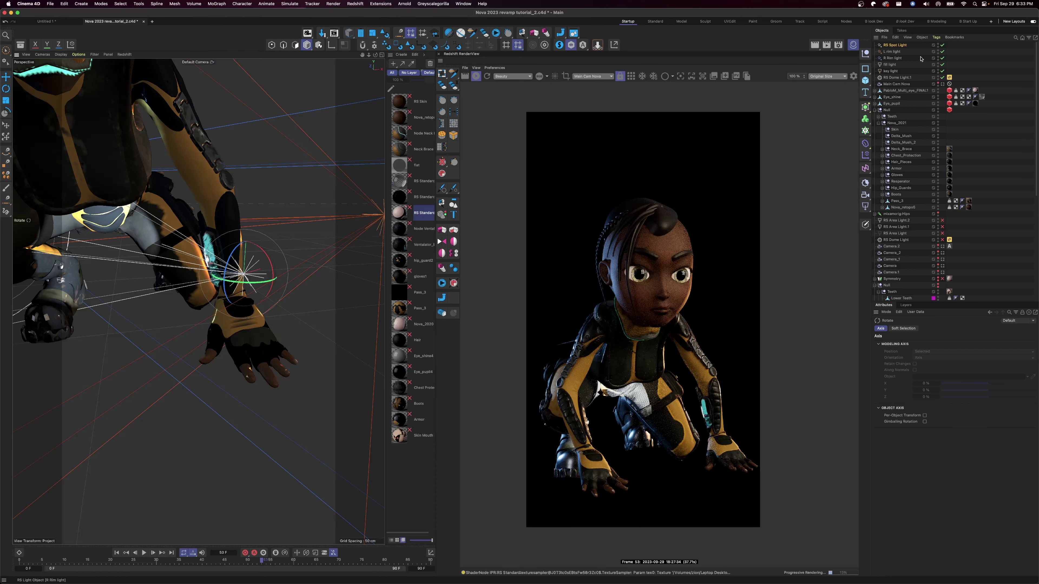
Step: Give the new spot light the teal color sampled from the forearm glow and lower its exposure to about -1
left_click(905, 46)
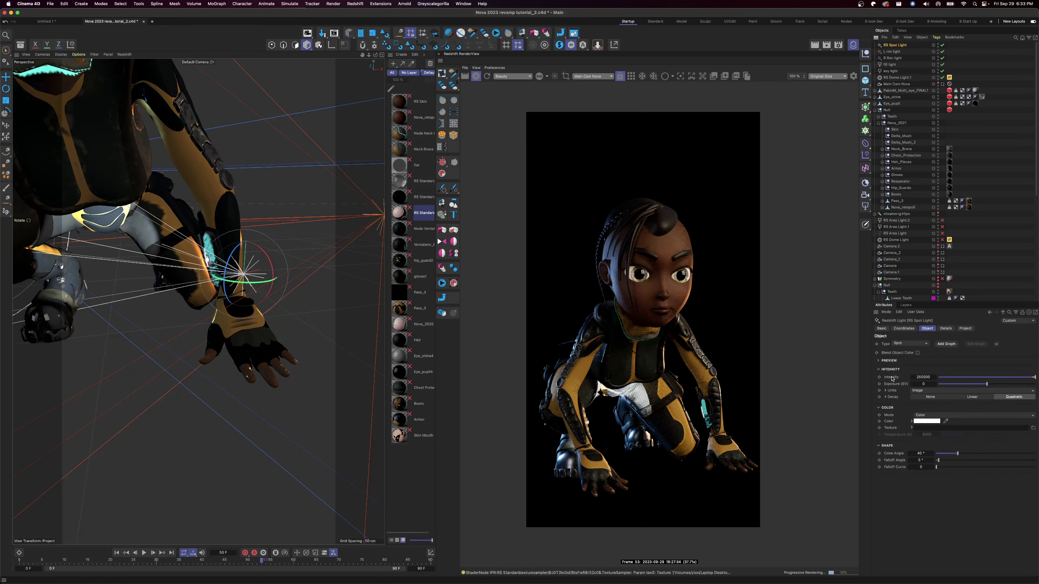
left_click(946, 421)
left_click(705, 410)
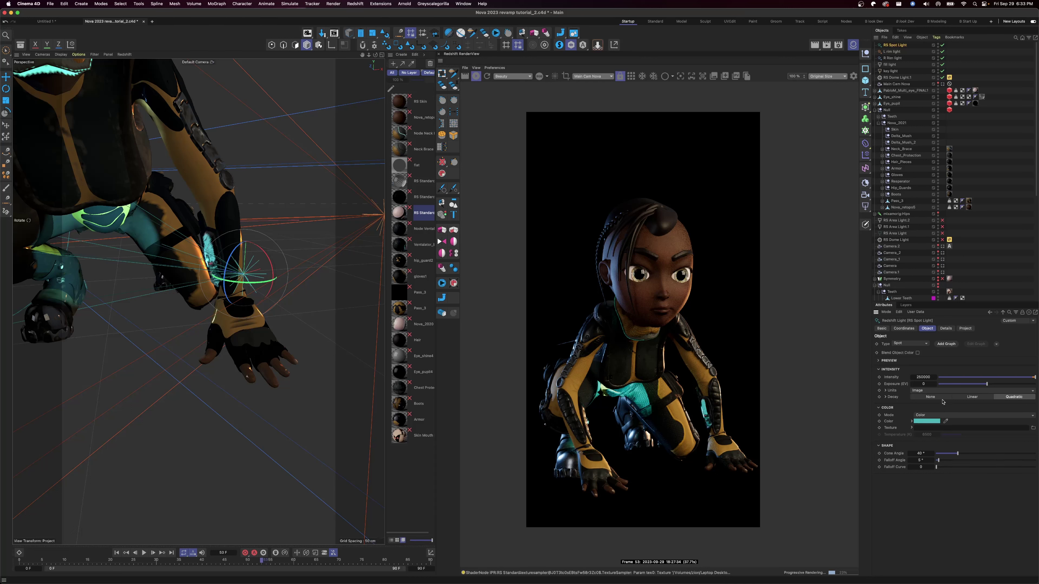
left_click_drag(986, 384, 978, 386)
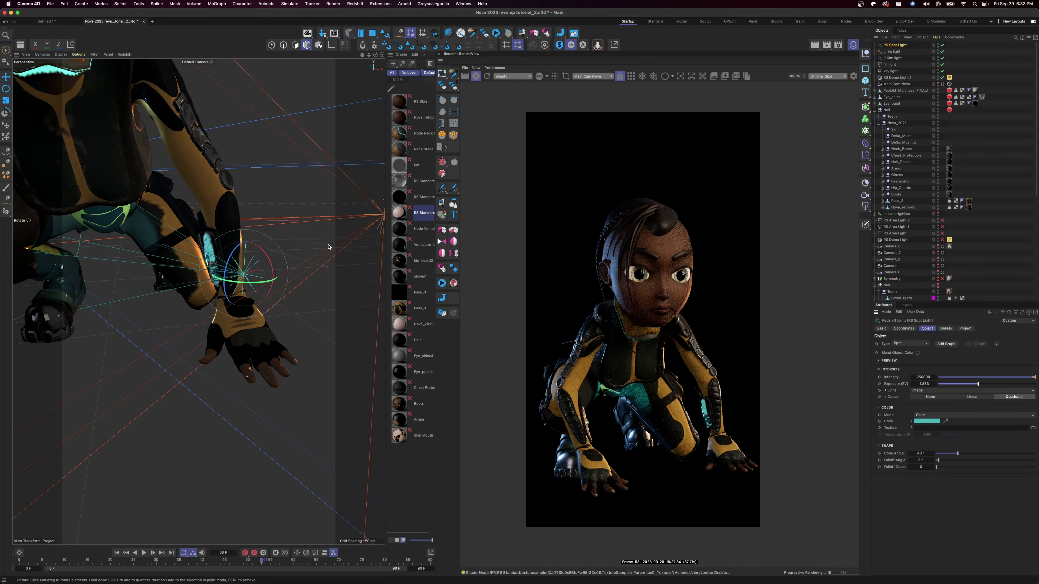
Step: Rotate the teal spot light upward so it shines on the inner forearm and the side of the torso
left_click_drag(267, 262, 270, 267)
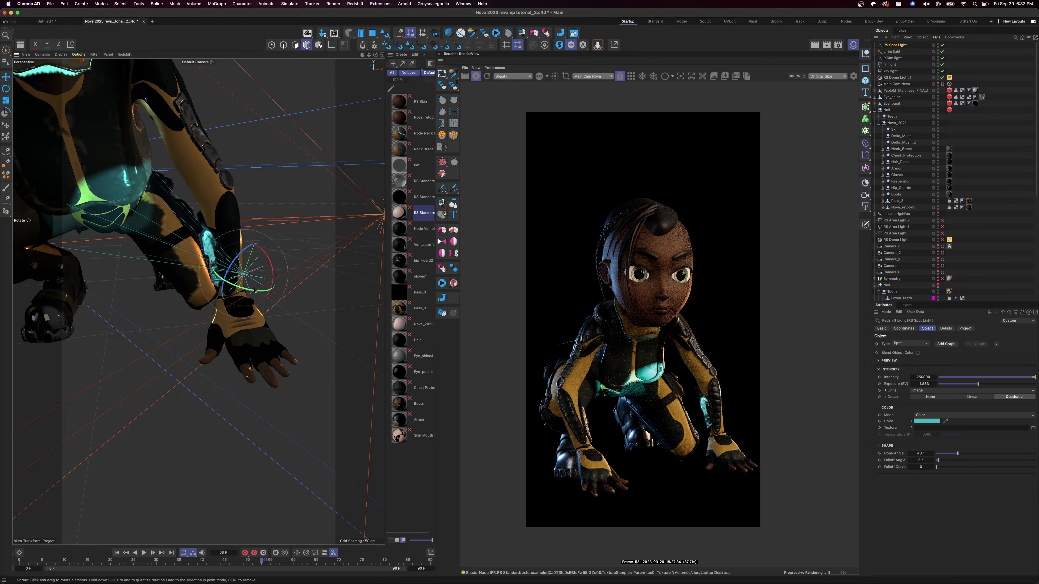
left_click_drag(254, 290, 245, 293)
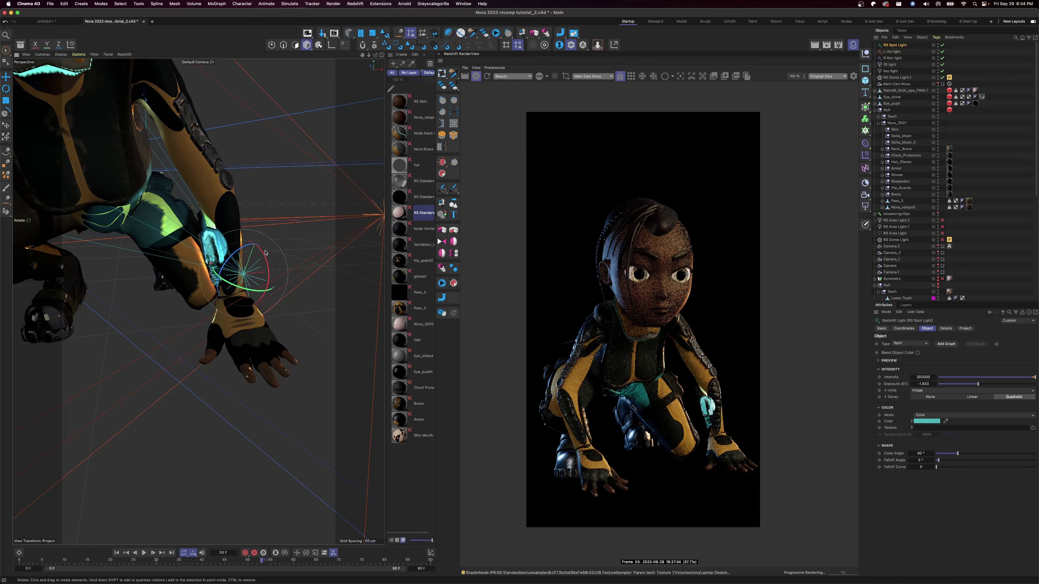
left_click_drag(266, 255, 268, 262)
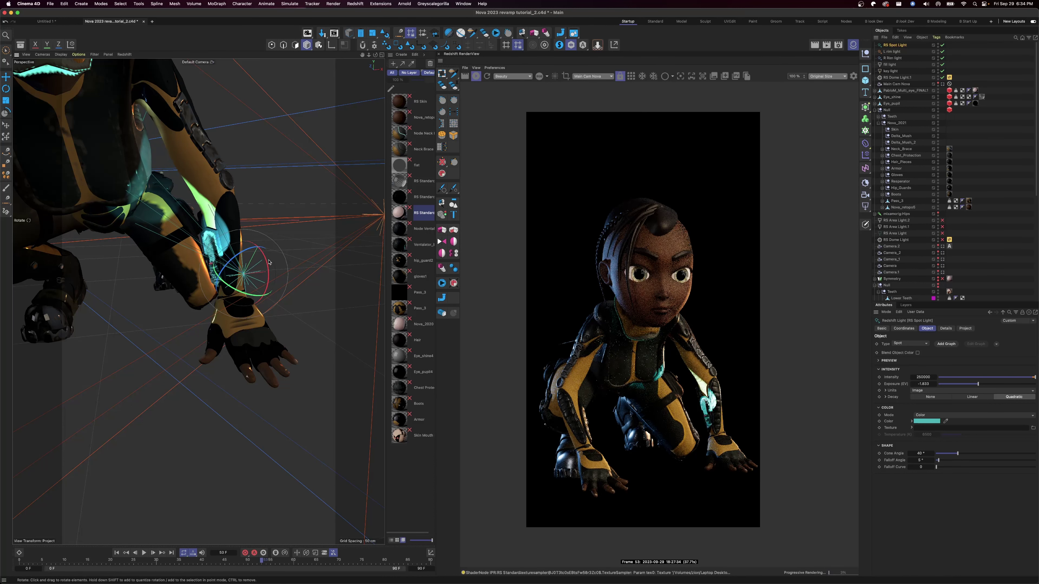
Step: Move the teal spot light inward and down to the wrist, and rotate it to aim at the lower torso
key("e")
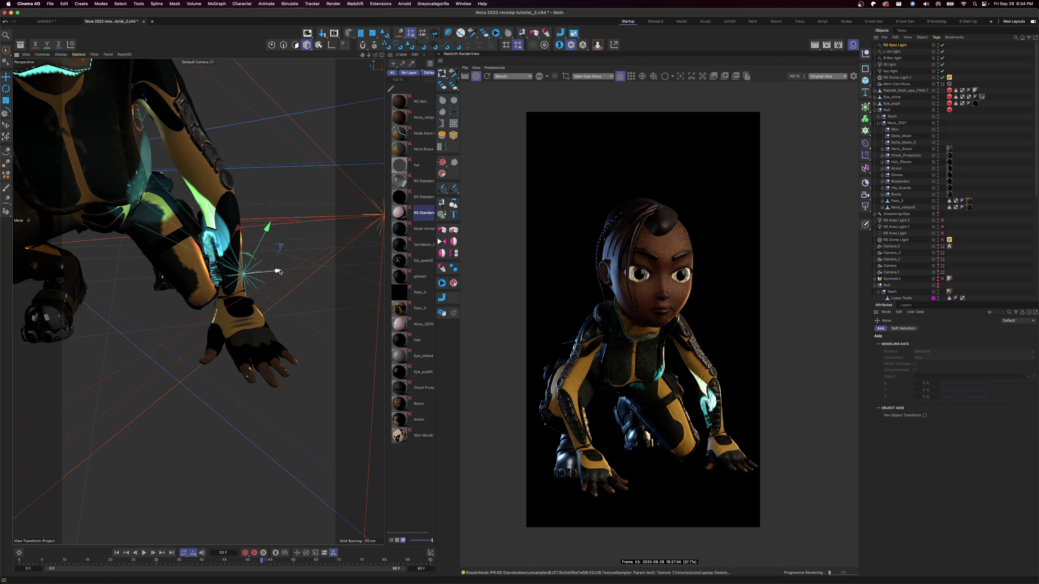
left_click_drag(279, 271, 268, 278)
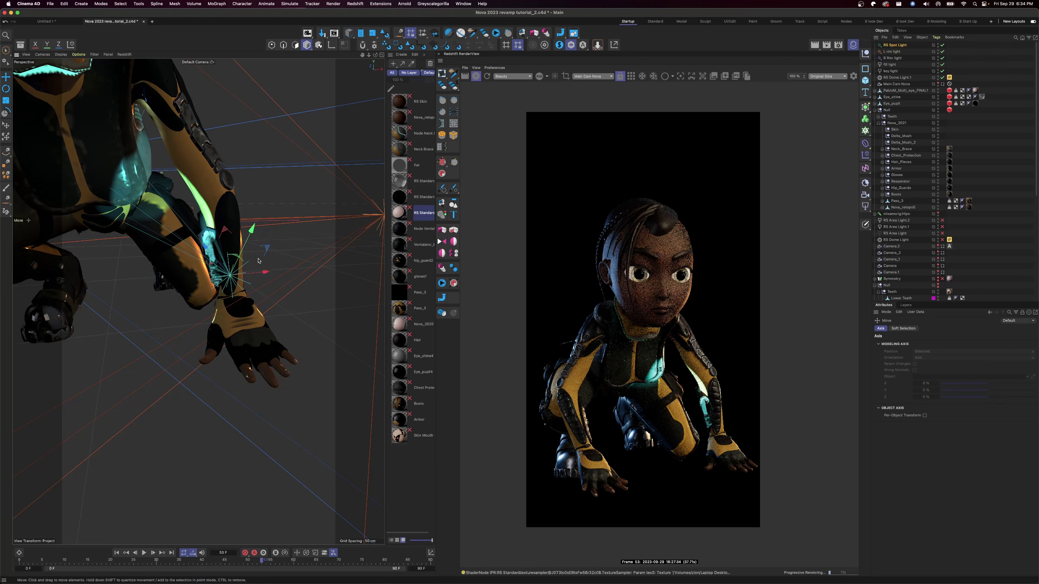
left_click_drag(252, 230, 247, 257)
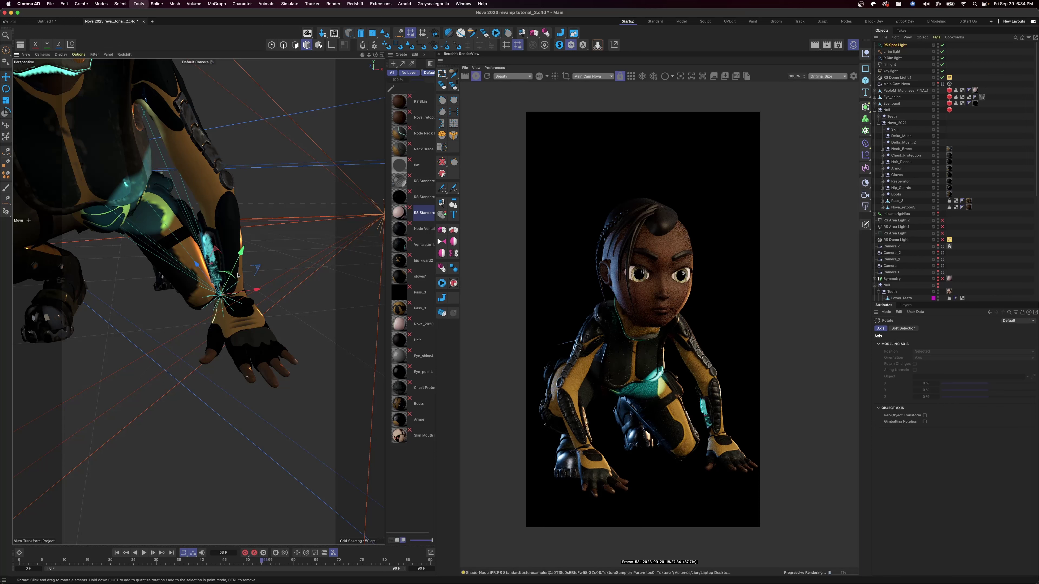
key("r")
left_click_drag(197, 307, 202, 307)
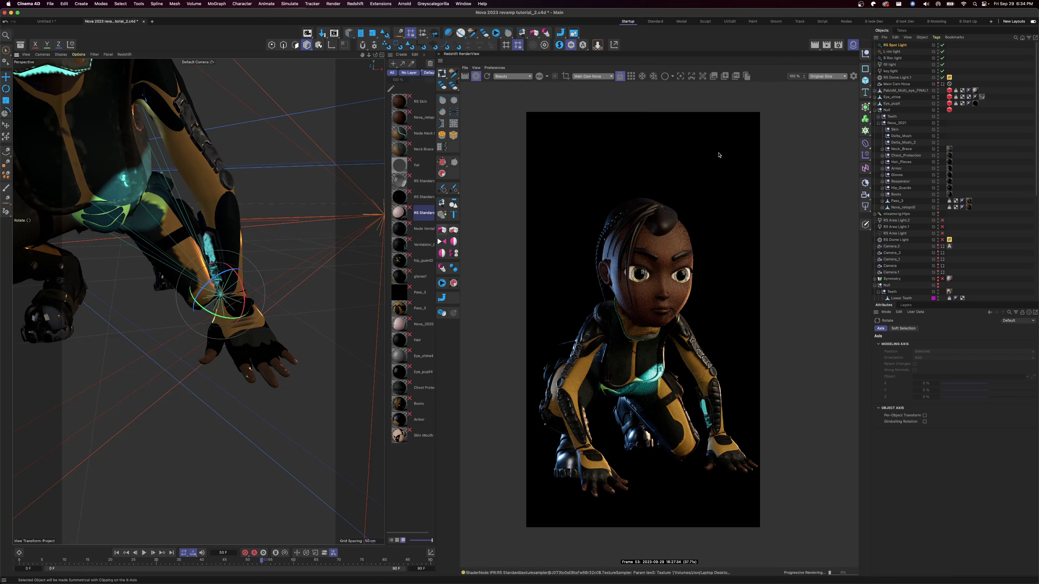
Step: Set the teal spot light's cone angle to 62.1°, falloff angle to about 140°, falloff curve to about 9.4 and intensity to about 61800
scroll(719, 154, "down", 1)
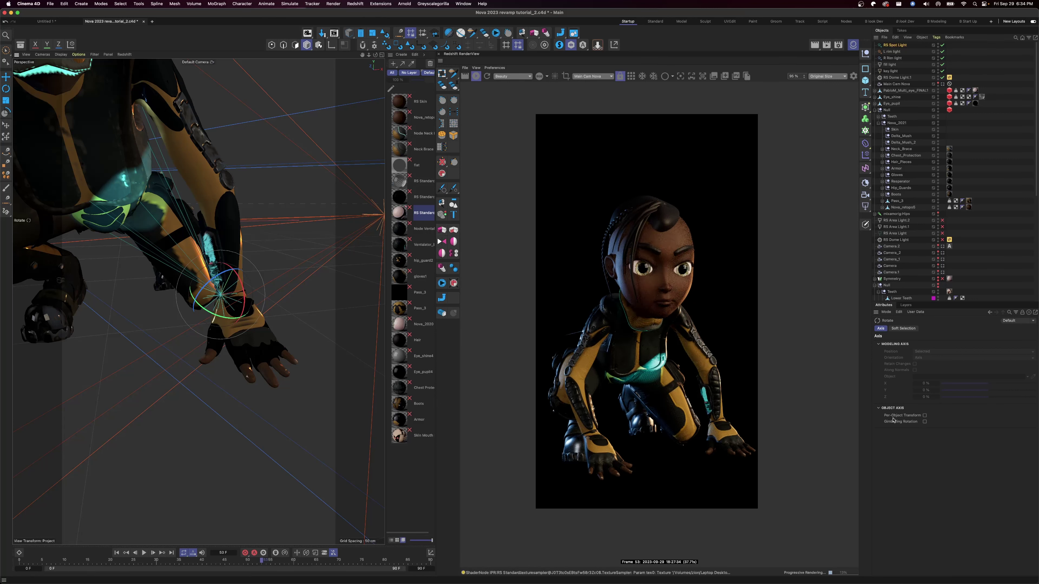
left_click(896, 45)
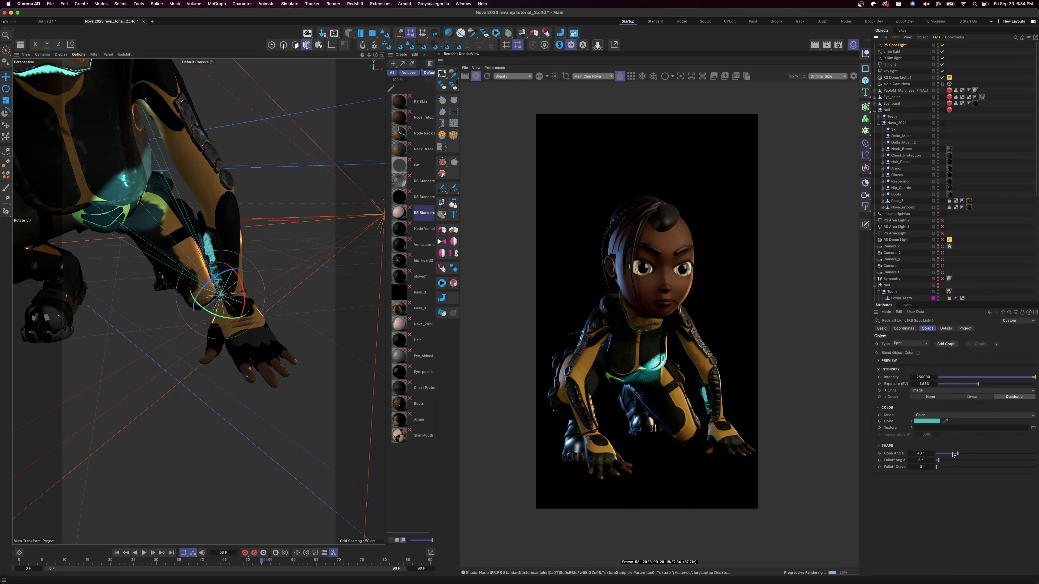
left_click_drag(954, 455, 970, 453)
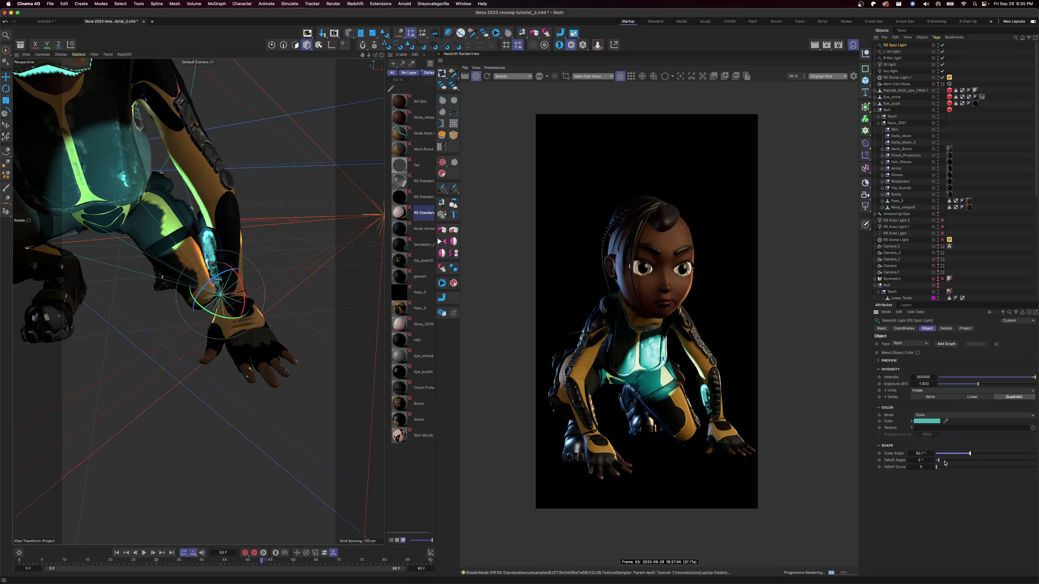
left_click_drag(945, 462, 968, 461)
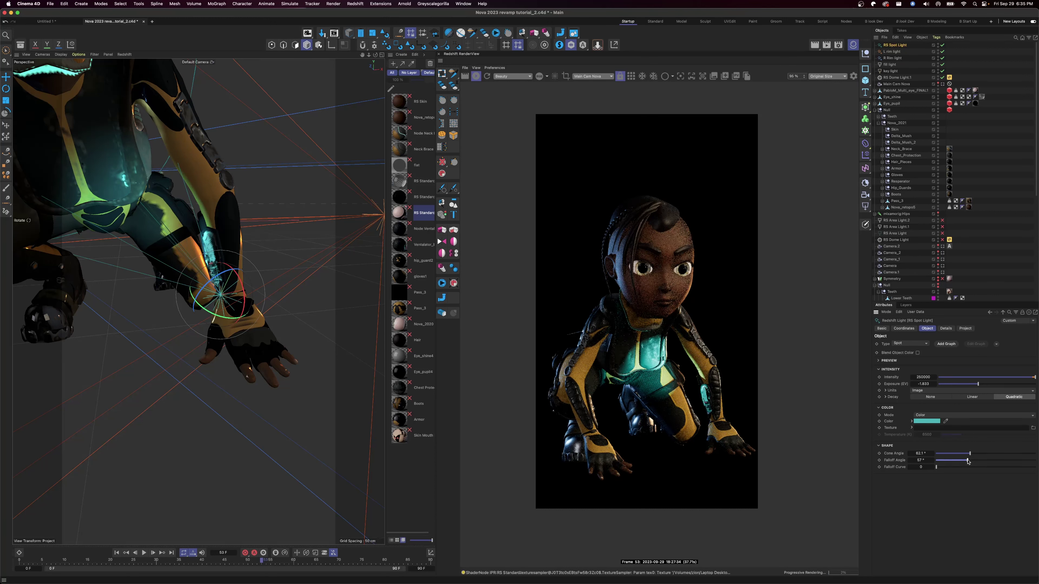
left_click_drag(968, 462, 1016, 464)
left_click_drag(948, 467, 1030, 473)
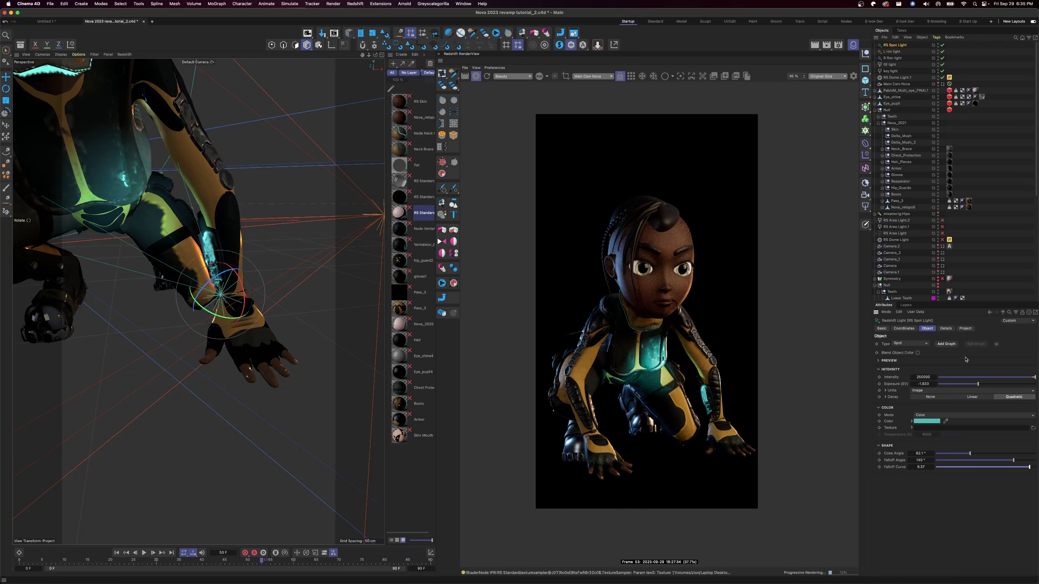
left_click_drag(1034, 378, 999, 381)
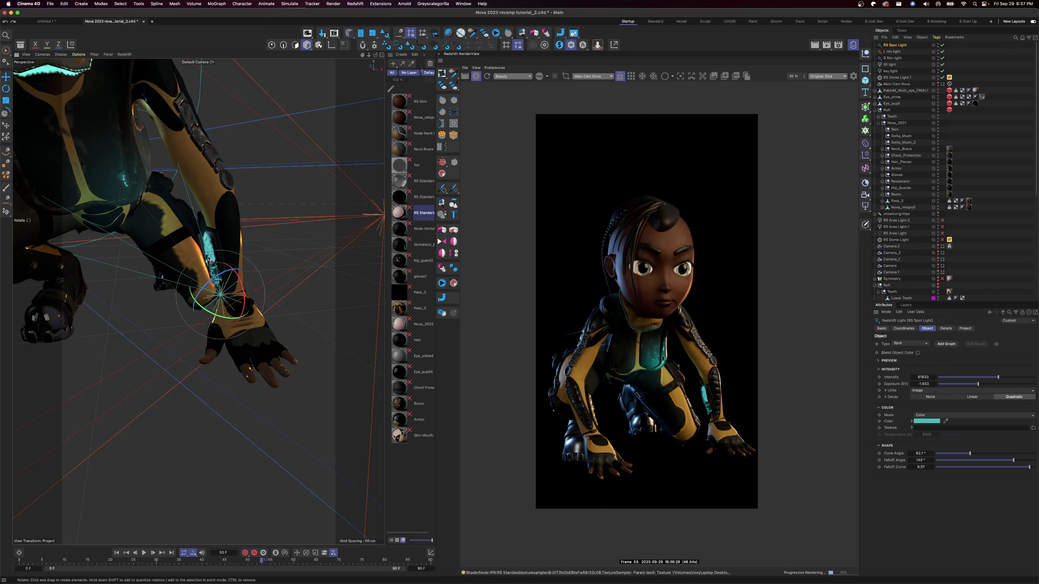
Step: Duplicate the teal spot light and place the copy in front of the character's upper chest, below the chin
key("e")
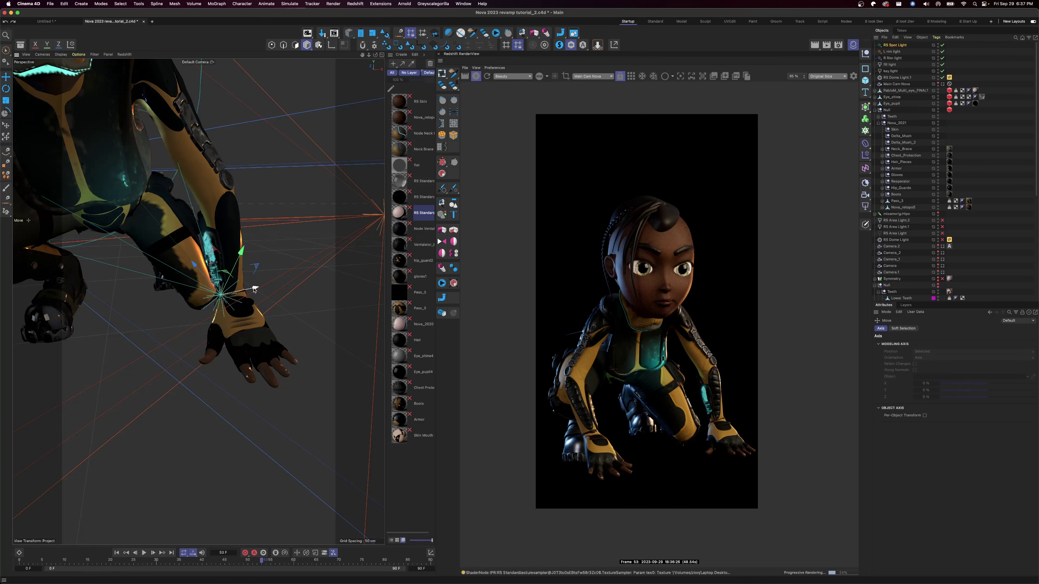
left_click_drag(254, 289, 191, 303)
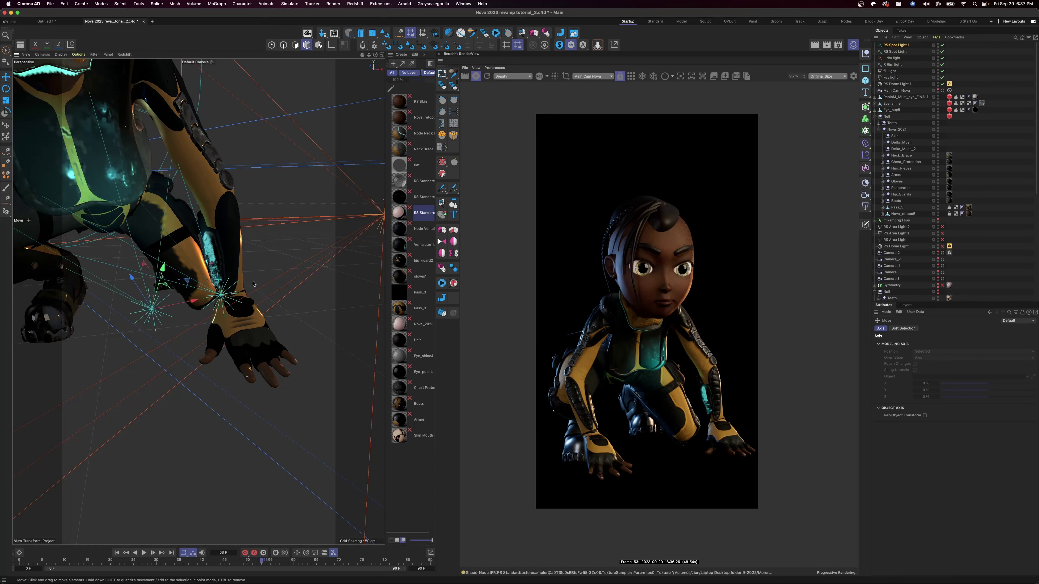
scroll(252, 258, "down", 2)
scroll(252, 257, "down", 2)
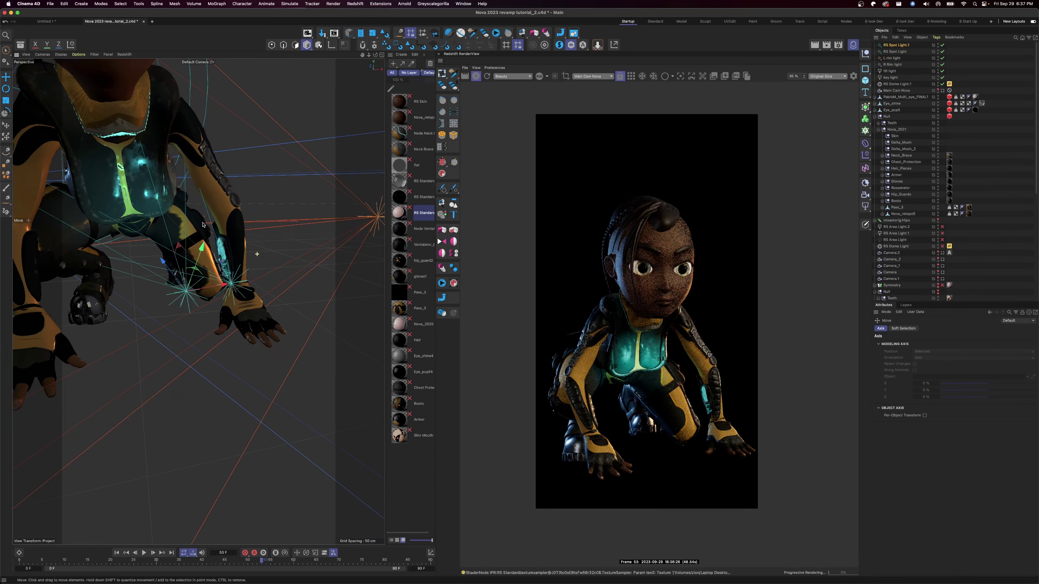
middle_click_drag(161, 143, 264, 249, "alt")
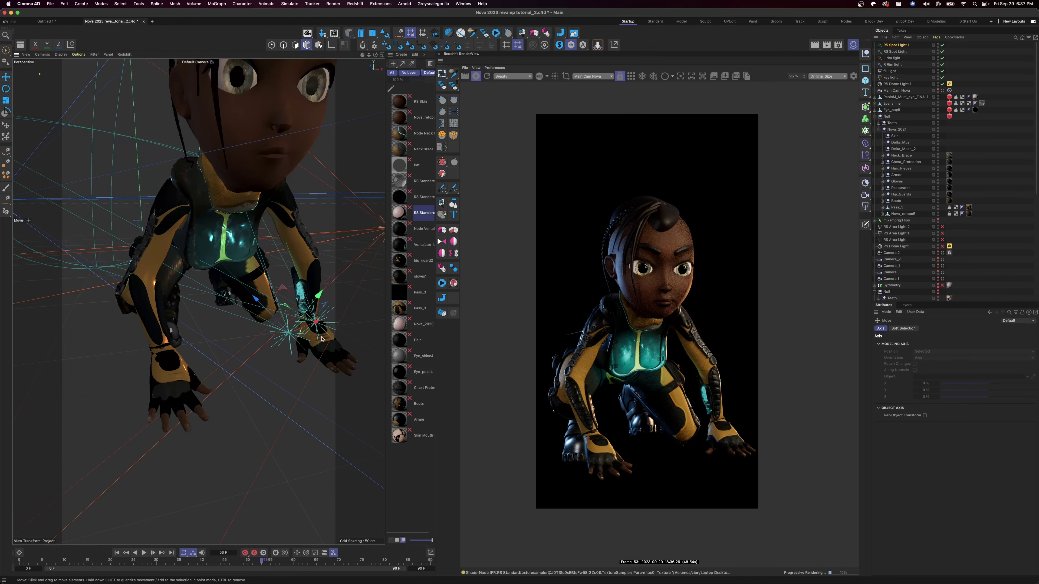
left_click_drag(311, 324, 271, 225)
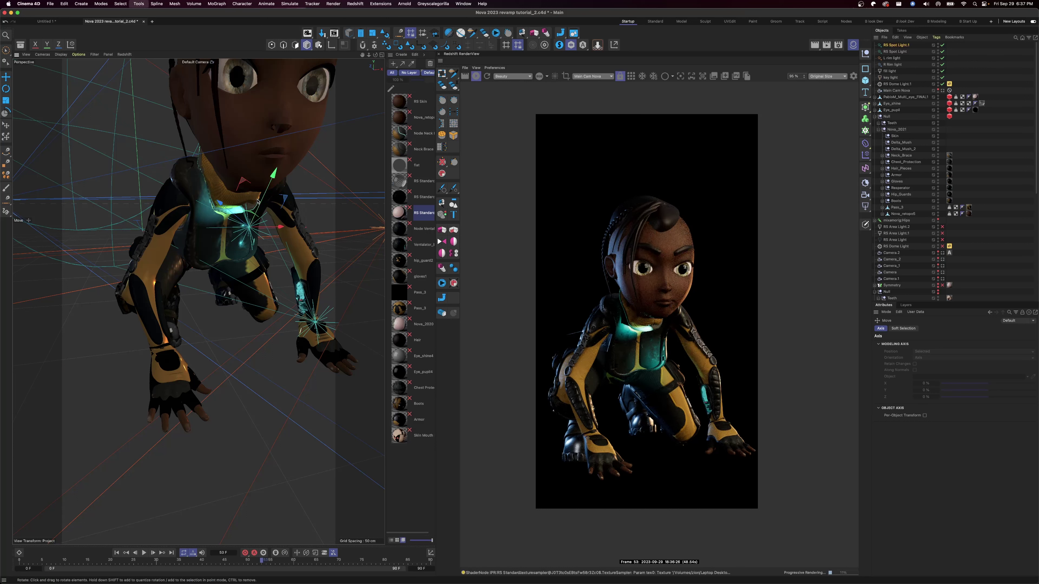
Step: Rotate the copied teal spot light slightly and move it beside the base of the neck so it lights the character's right shoulder
key("r")
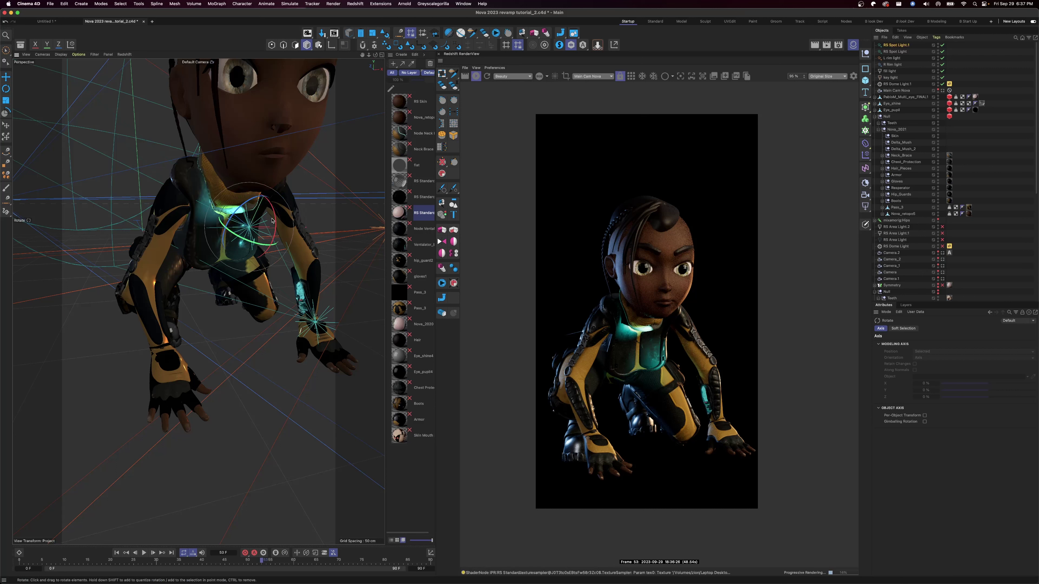
left_click_drag(277, 225, 277, 218)
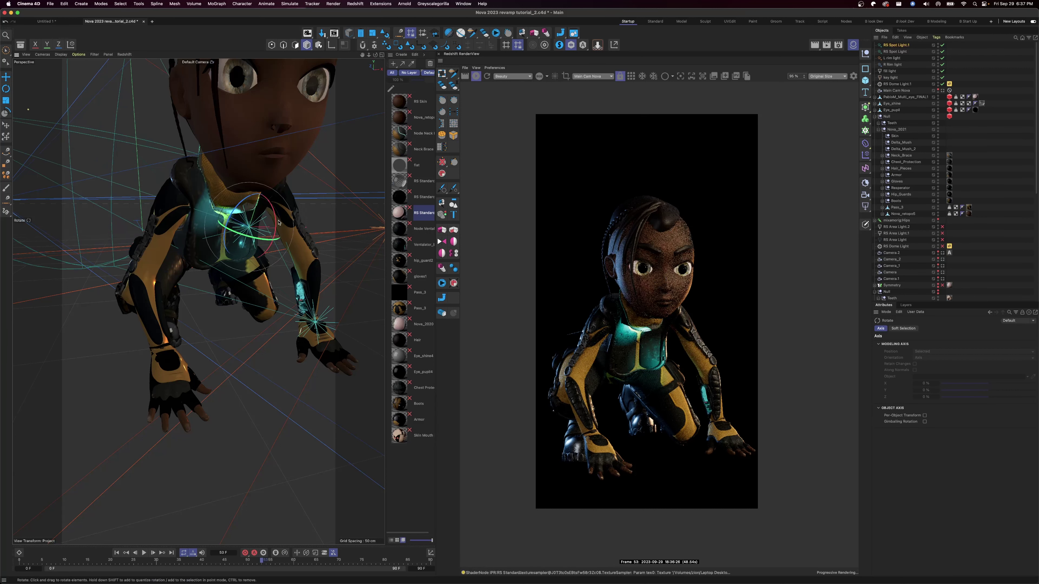
key("e")
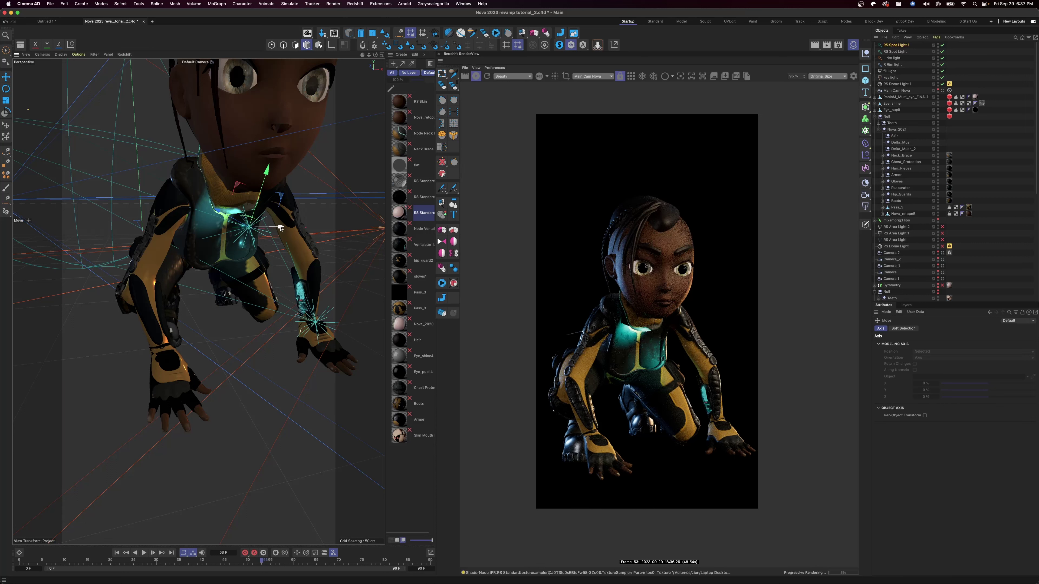
left_click_drag(280, 228, 256, 234)
left_click_drag(236, 169, 235, 142)
left_click_drag(233, 140, 234, 139)
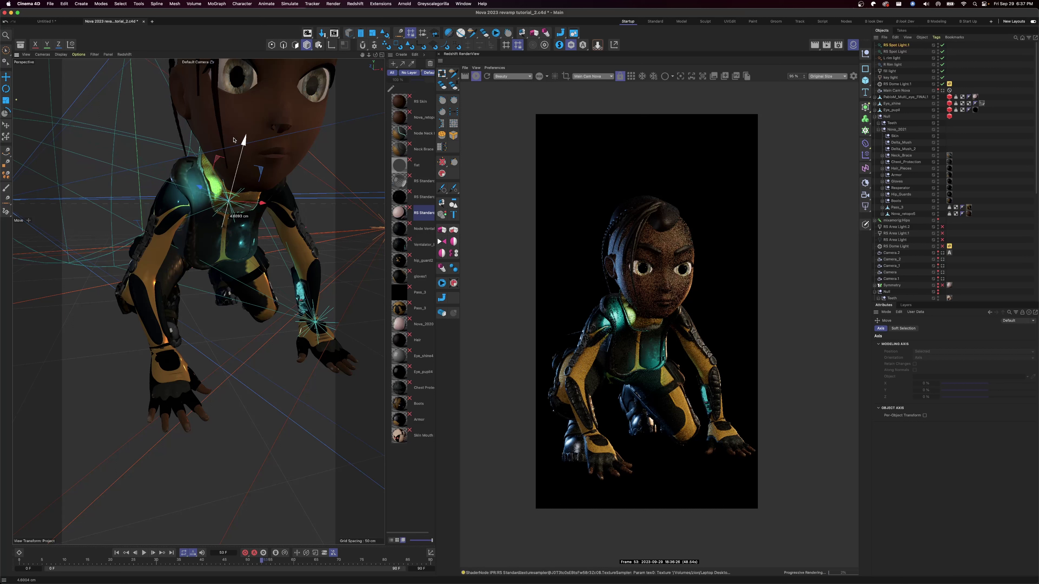
left_click_drag(202, 189, 233, 198)
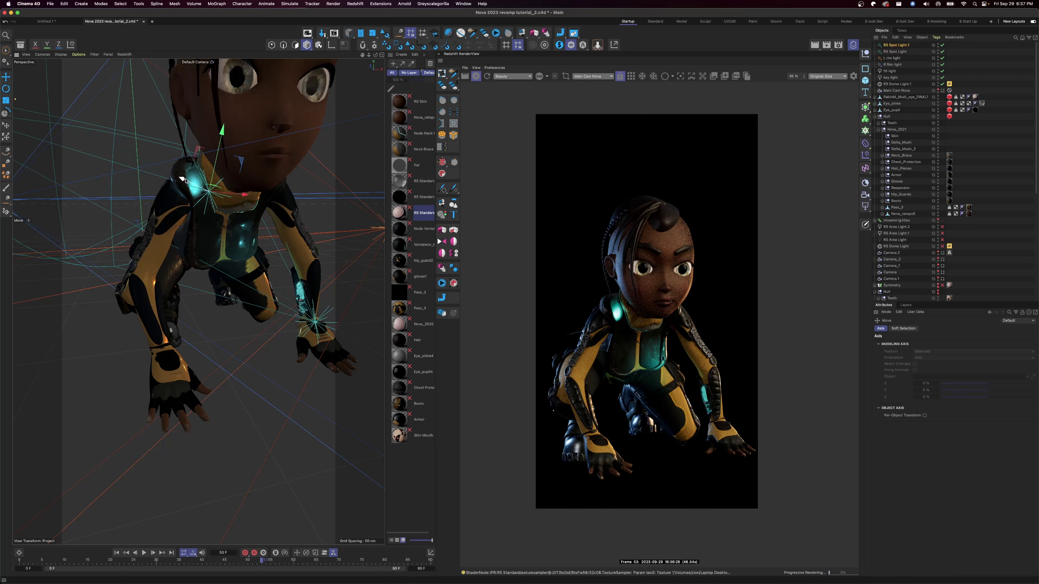
left_click_drag(184, 180, 190, 187)
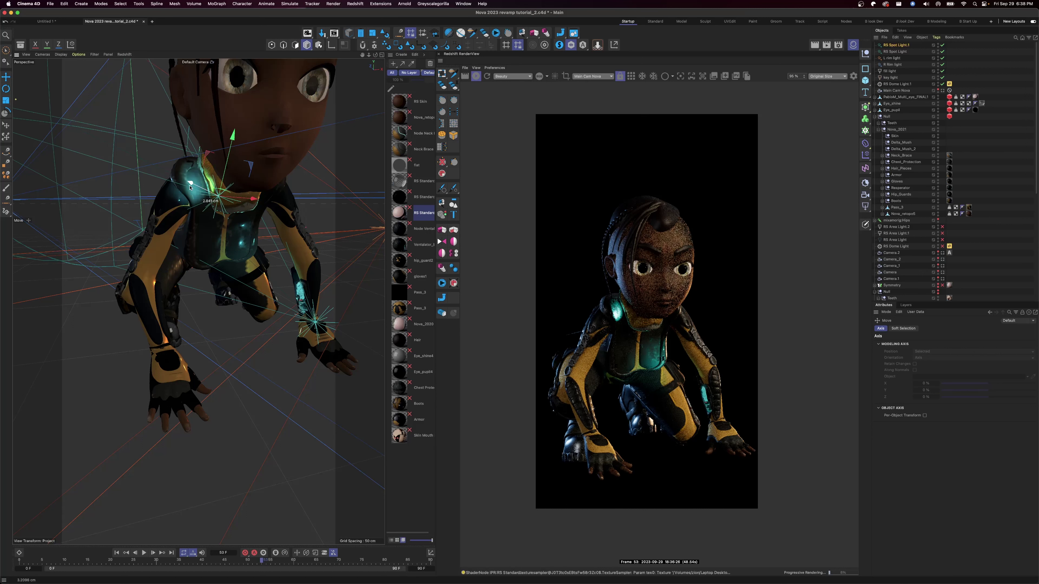
mouse_move(253, 199)
left_mouse_down()
mouse_move(238, 204)
mouse_move(249, 202)
left_mouse_up()
Step: Rename the copied spot light to RShoulder Spot Light.1 and lower its intensity to about 15000
double_click(895, 45)
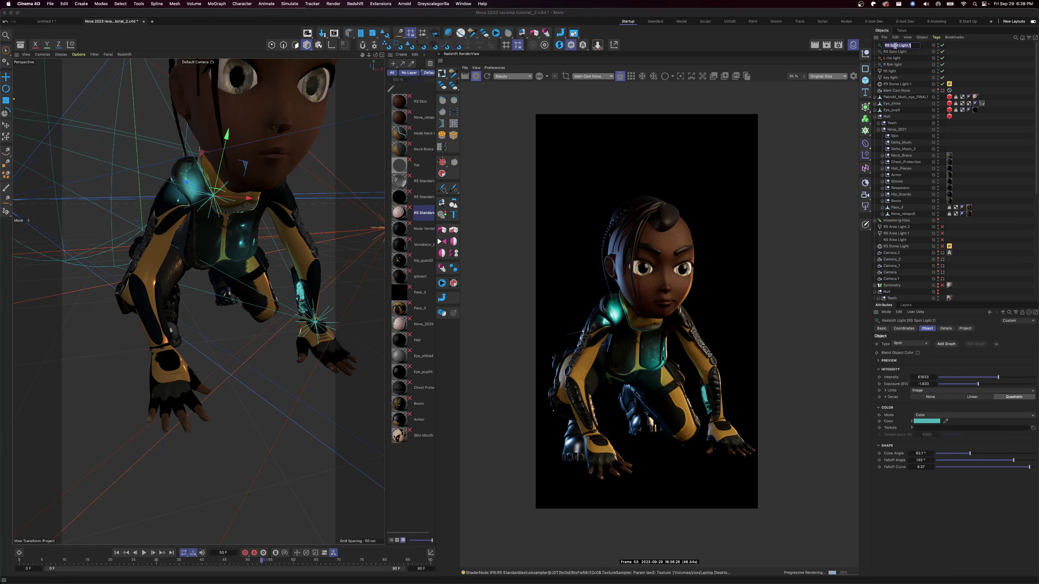
left_click(887, 45)
type("houlder")
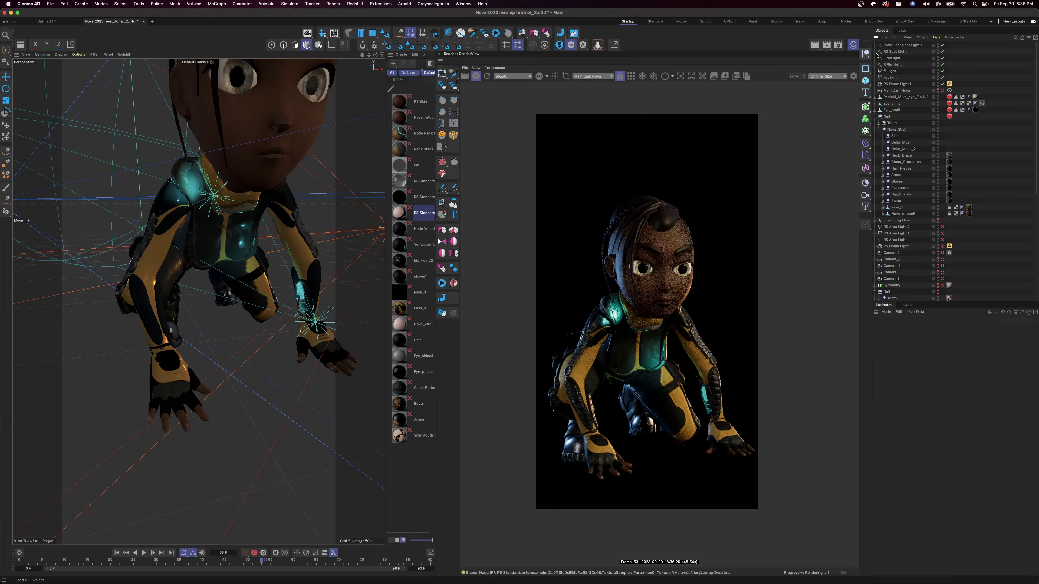
key("Return")
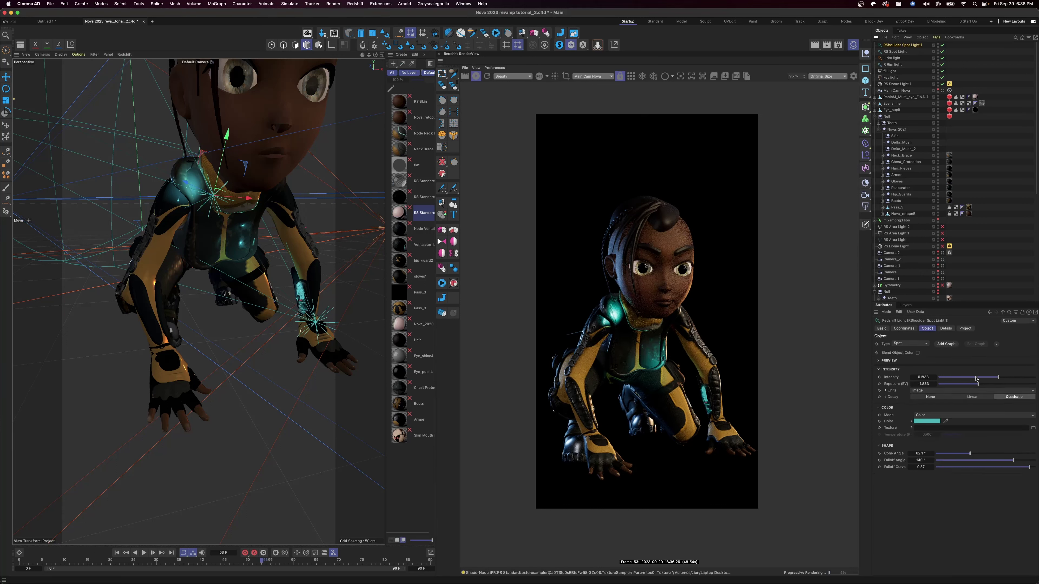
left_click_drag(998, 377, 953, 382)
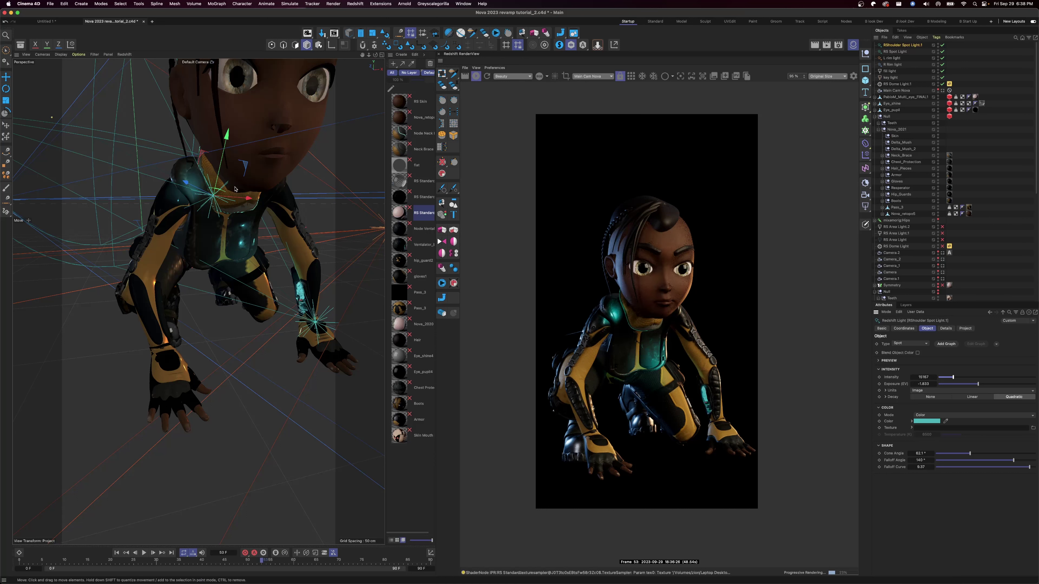
Step: Duplicate the shoulder spot light with the copy rotated down toward the arm, and shift the copy around the neck and shoulder
key("r")
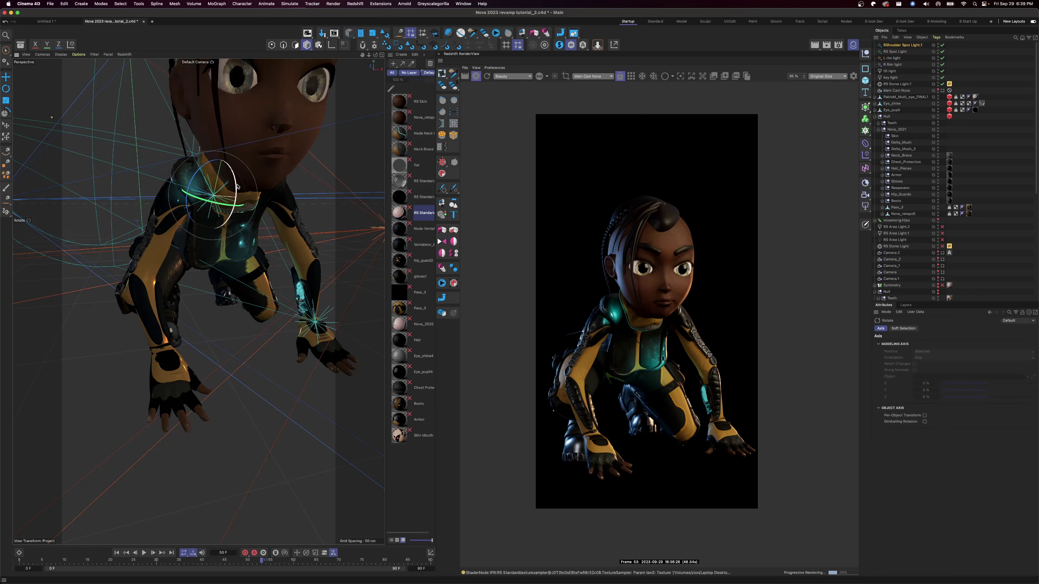
left_click_drag(236, 191, 233, 174, "ctrl")
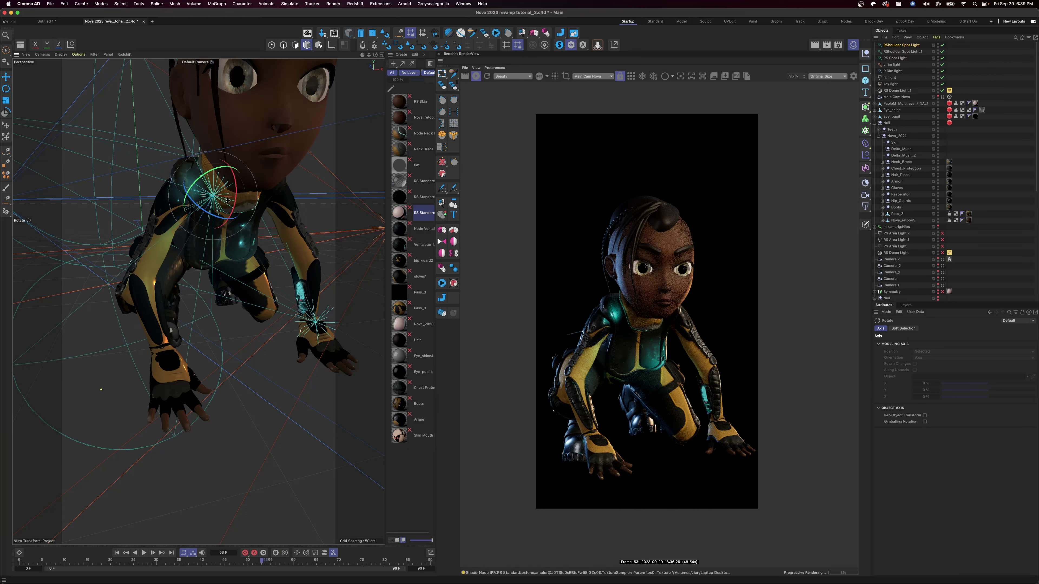
key("e")
left_click_drag(248, 200, 283, 197)
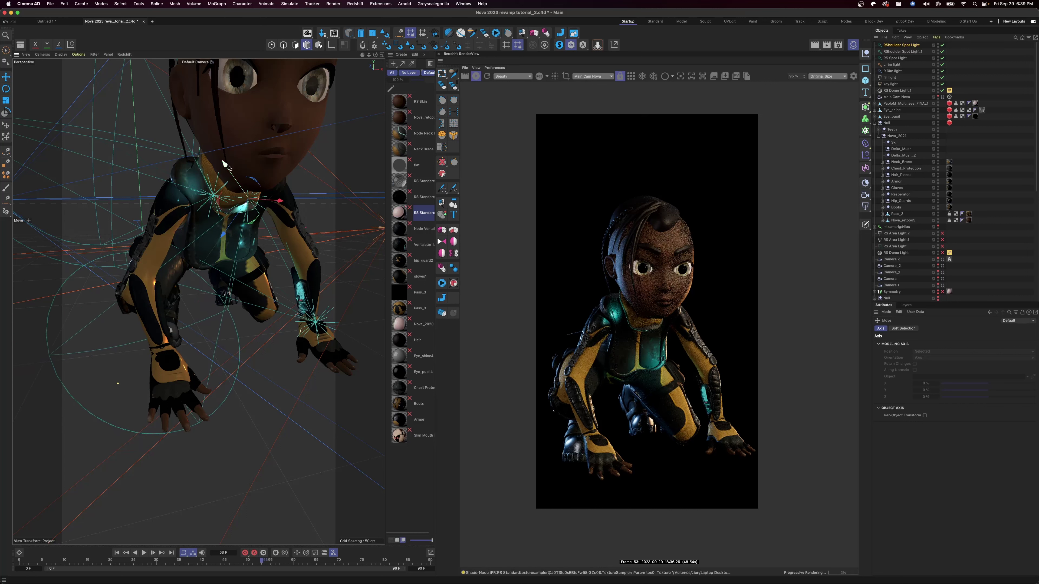
left_click_drag(225, 164, 209, 181)
left_click_drag(277, 212, 245, 209)
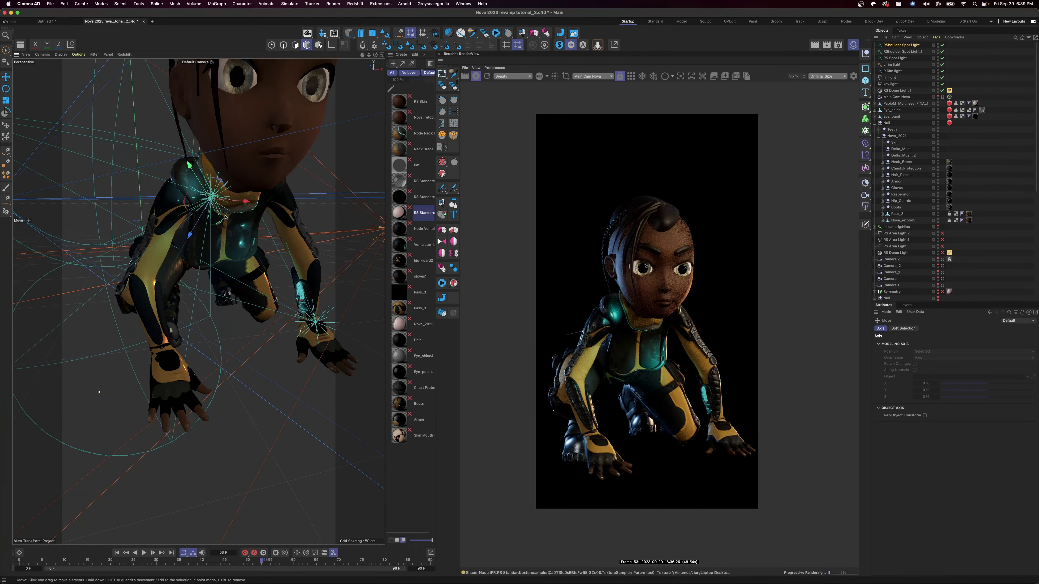
Step: Move the duplicated shoulder spot light down and inward so it sits in front of the upper chest
left_click_drag(209, 239, 211, 261, "alt")
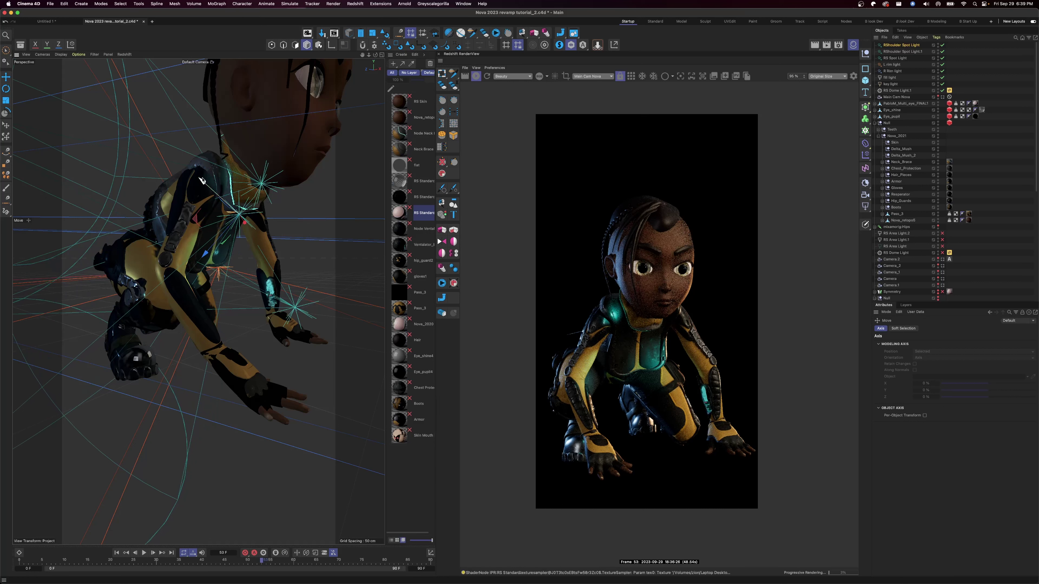
left_click_drag(202, 180, 198, 176)
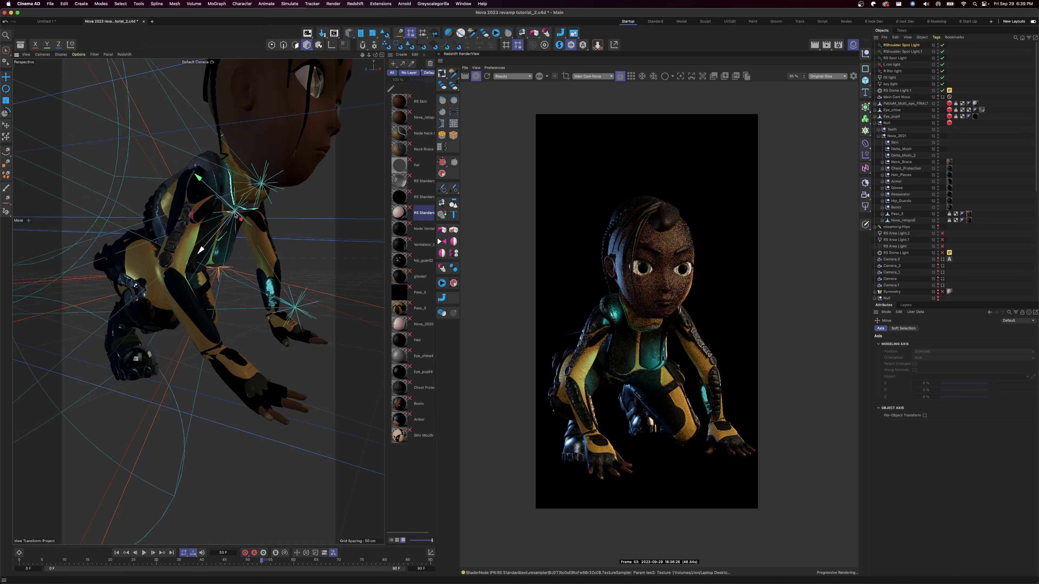
left_click_drag(235, 206, 143, 208, "alt")
left_click_drag(254, 218, 291, 215)
Step: Rotate the duplicated spot light outward and upward so it aims at the front of the character's right shoulder
key("r")
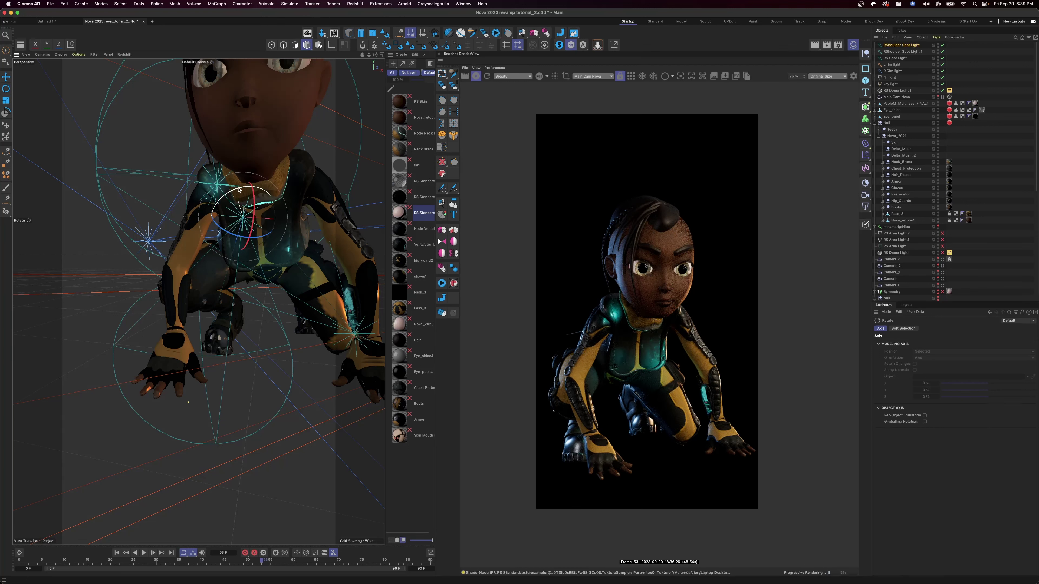
left_click_drag(240, 190, 267, 206)
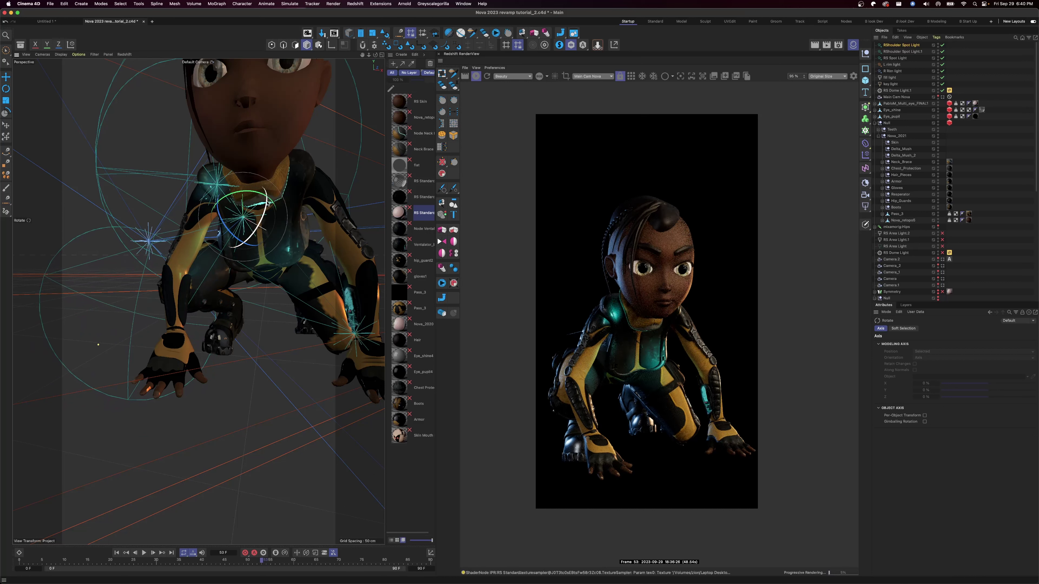
left_click_drag(266, 206, 246, 219)
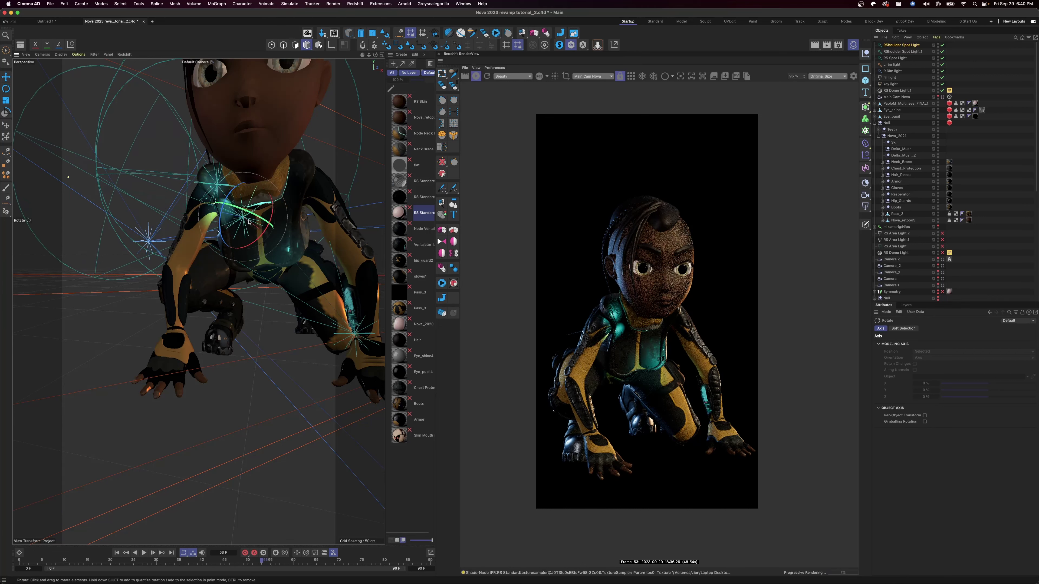
Step: Move the duplicated spot light farther across the chest and fine-tune its rotation so it lights the chest edge beside the shoulder
key("e")
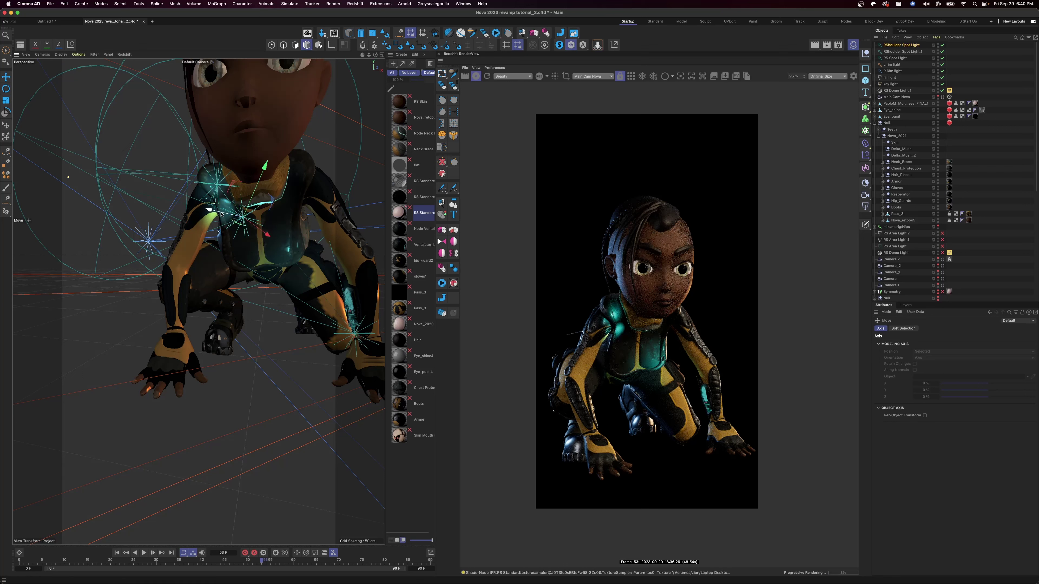
left_click_drag(211, 213, 224, 222)
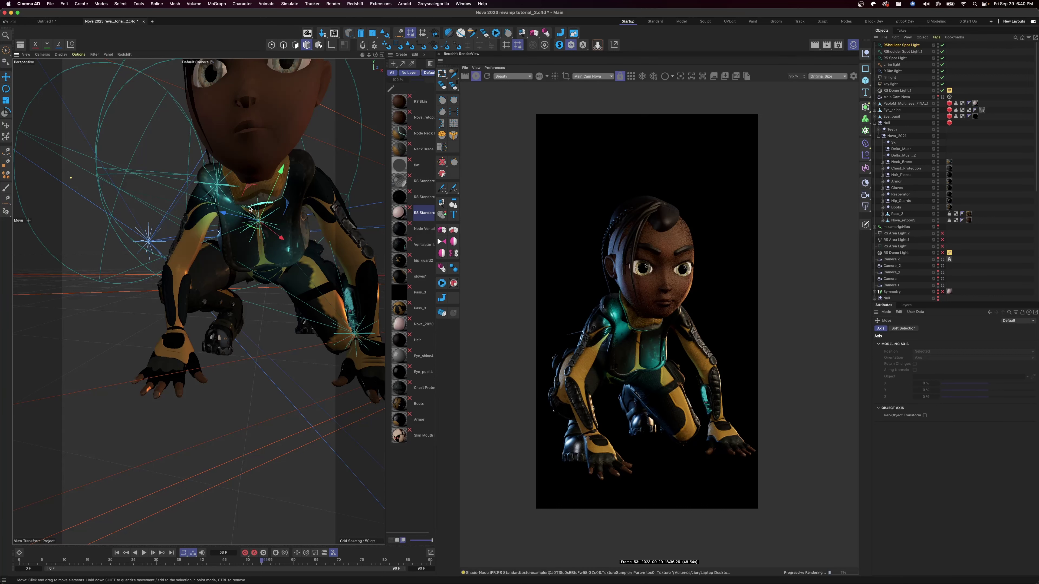
left_click_drag(247, 200, 282, 176, "alt")
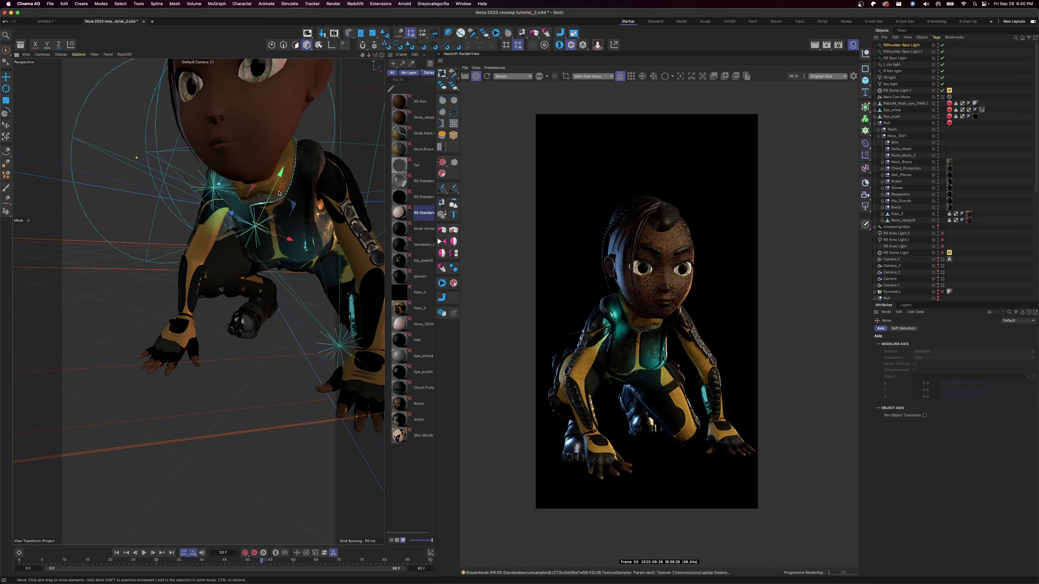
left_click_drag(231, 213, 235, 216)
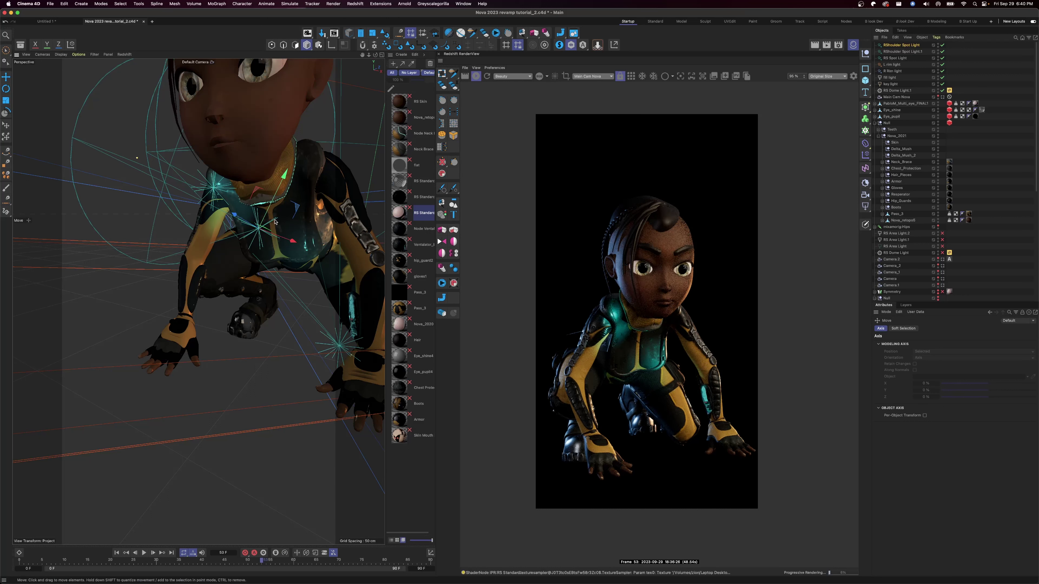
key("r")
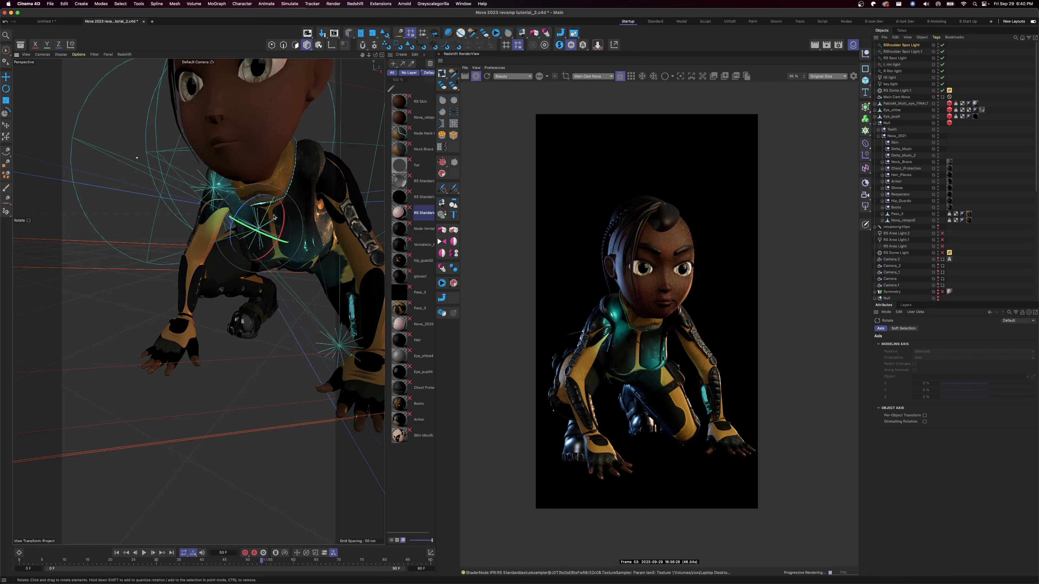
left_click_drag(283, 214, 286, 219)
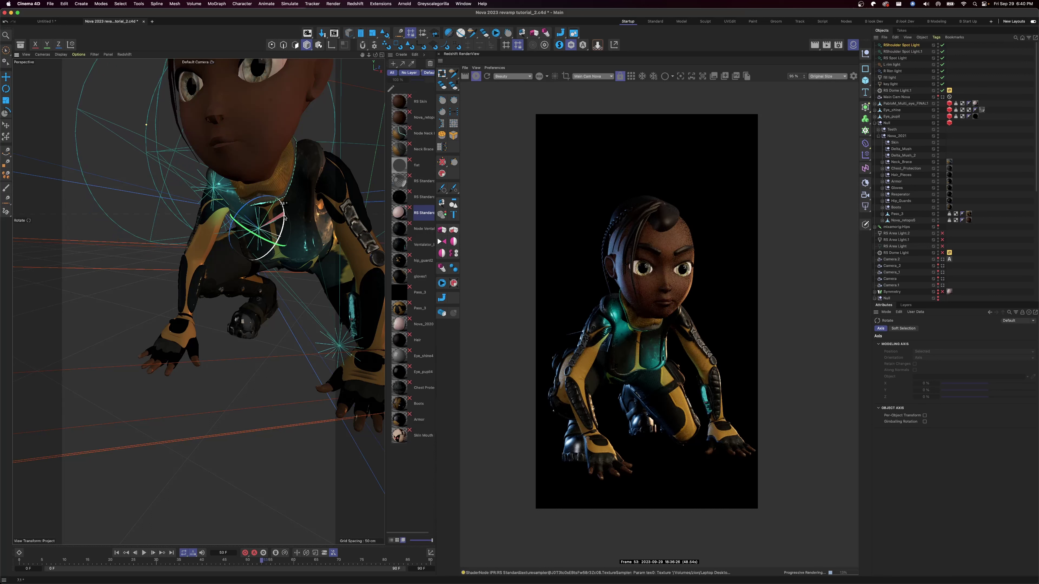
left_click_drag(285, 219, 288, 223)
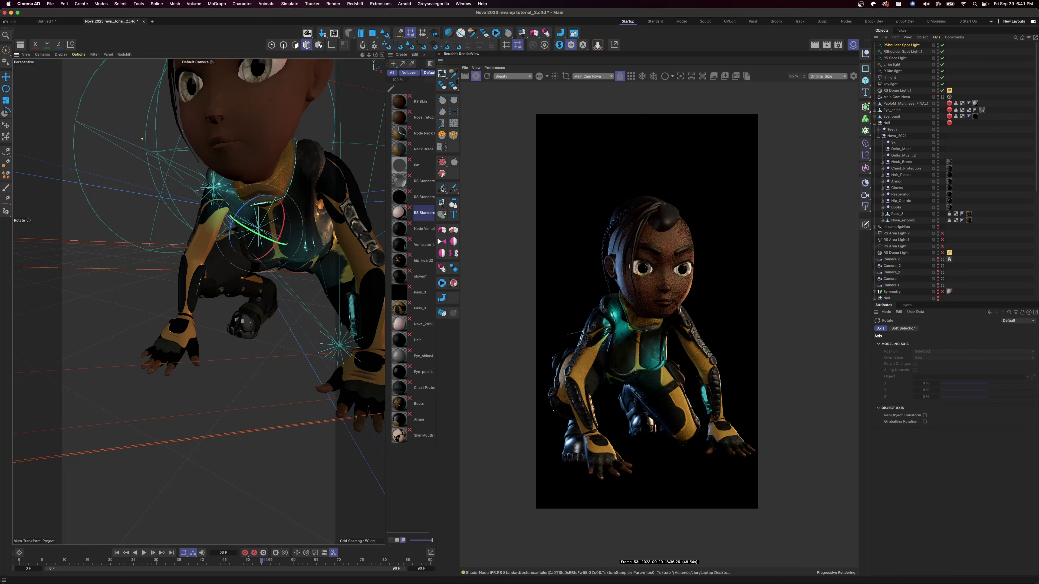
Step: Set the duplicated shoulder spot light's exposure to -3.5
left_click(907, 46)
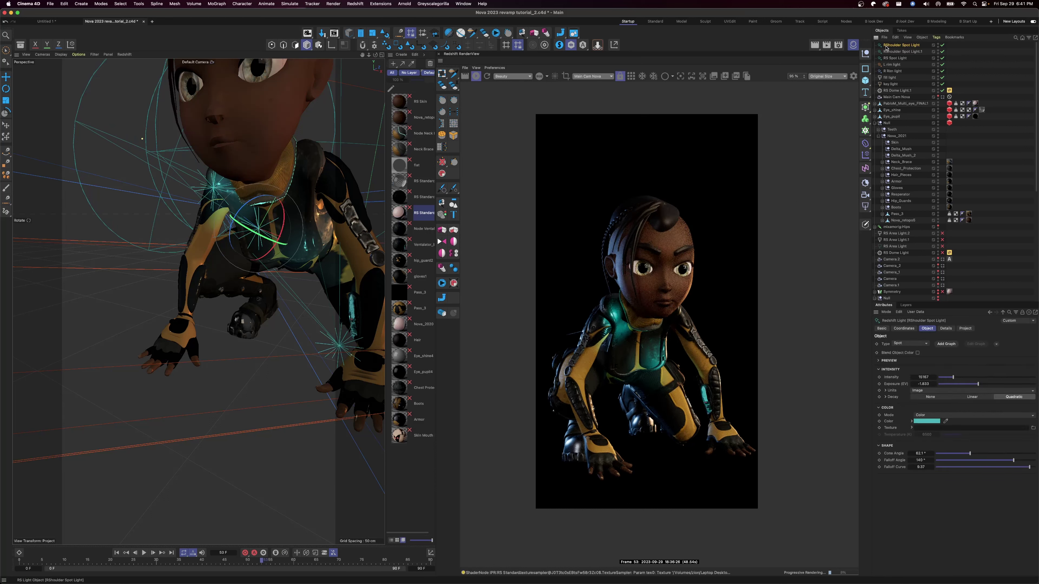
double_click(899, 46)
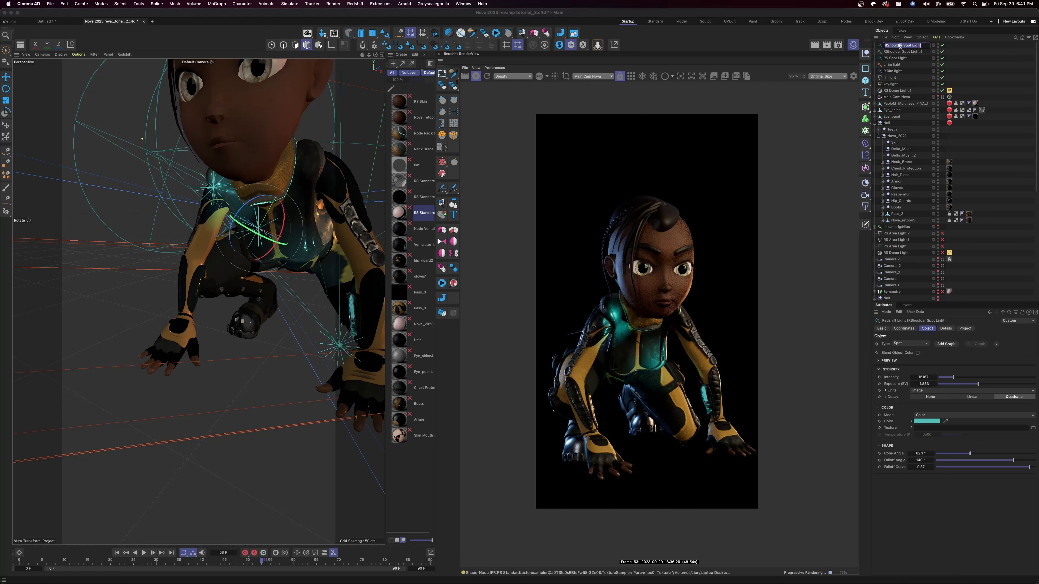
left_click(920, 53)
left_click(915, 46)
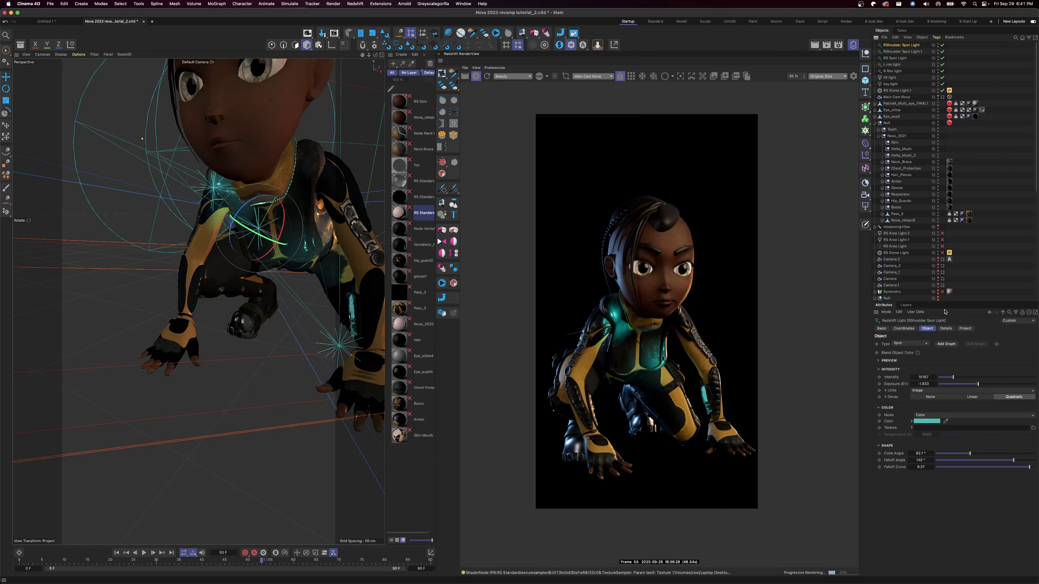
left_click(969, 385)
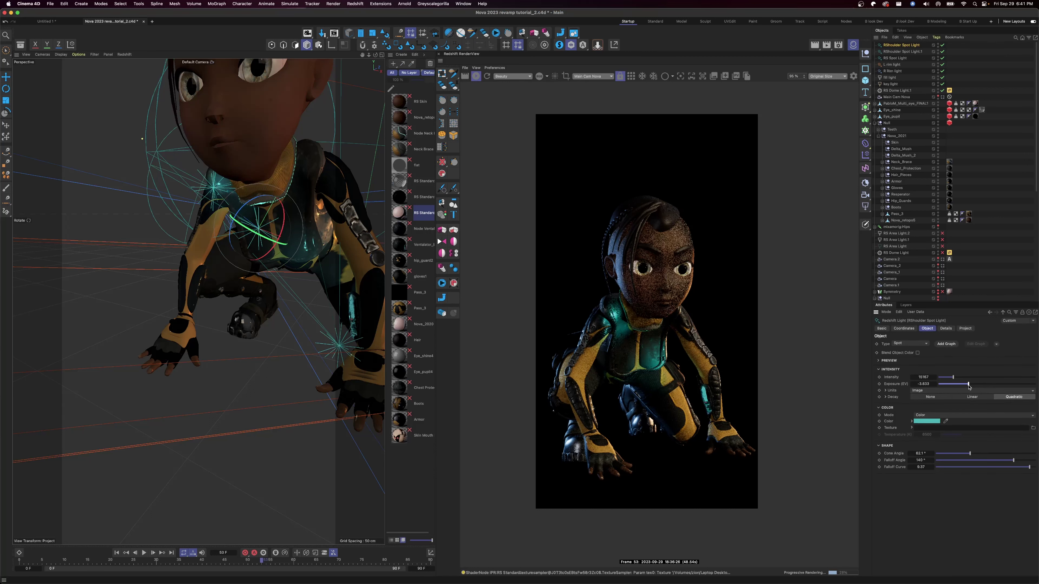
left_click_drag(969, 387, 970, 387)
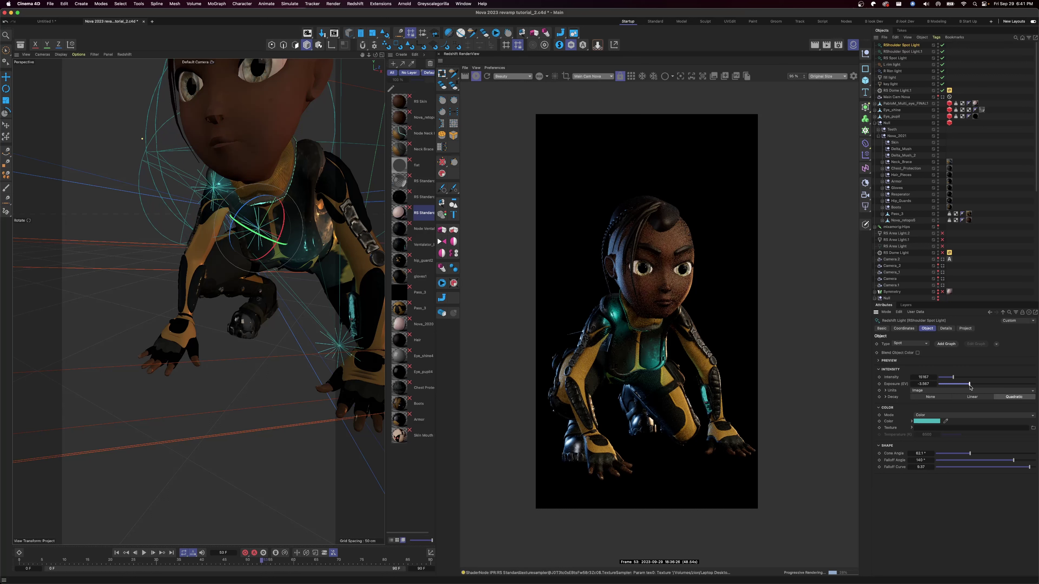
left_click_drag(970, 387, 971, 388)
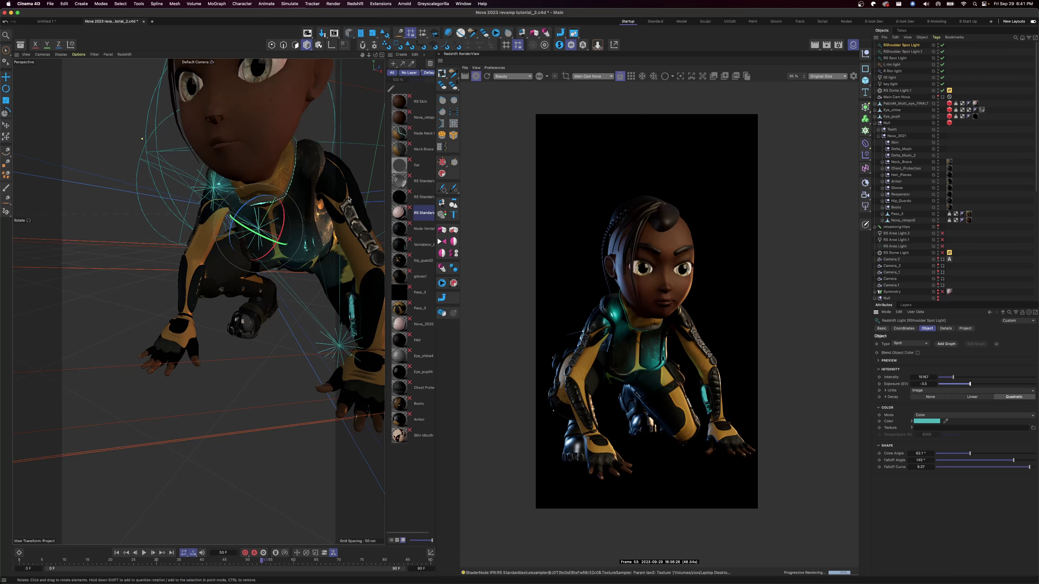
Step: Add a Redshift area light to the scene
scroll(294, 153, "down", 10)
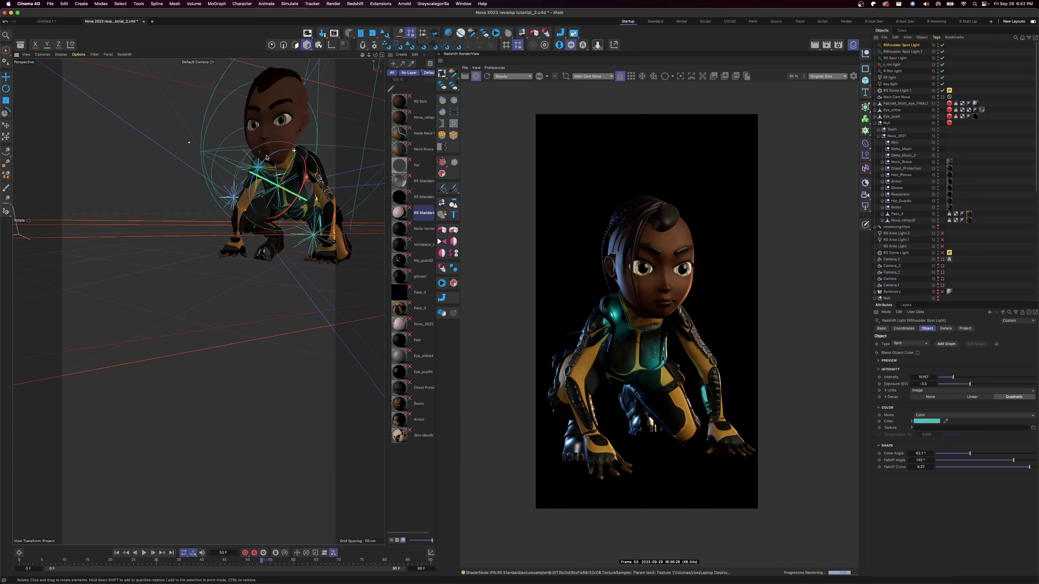
middle_click_drag(268, 140, 240, 174, "alt")
left_click_drag(239, 174, 223, 169, "alt")
middle_click_drag(223, 169, 220, 209, "alt")
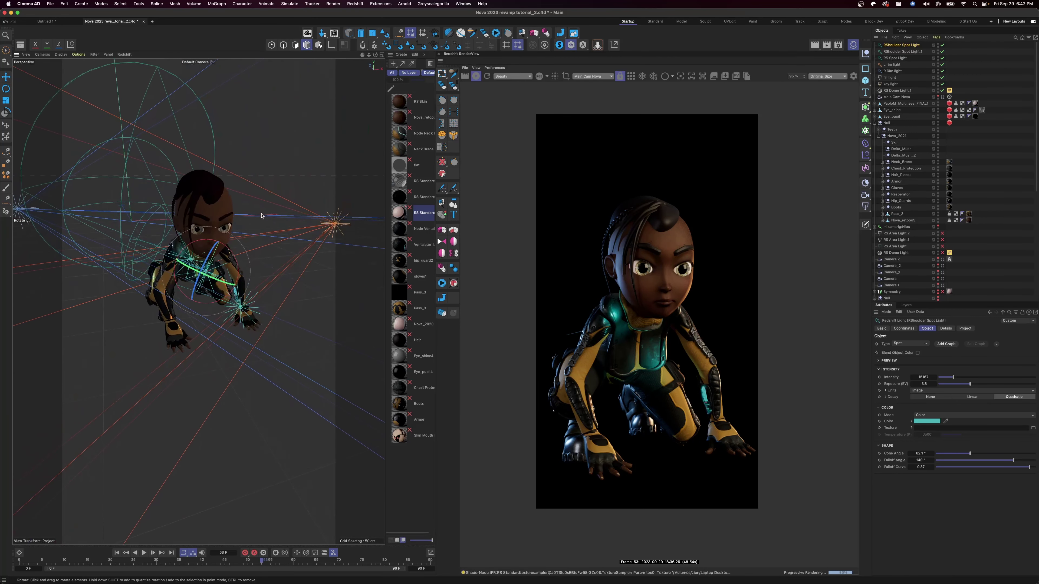
left_click(865, 211)
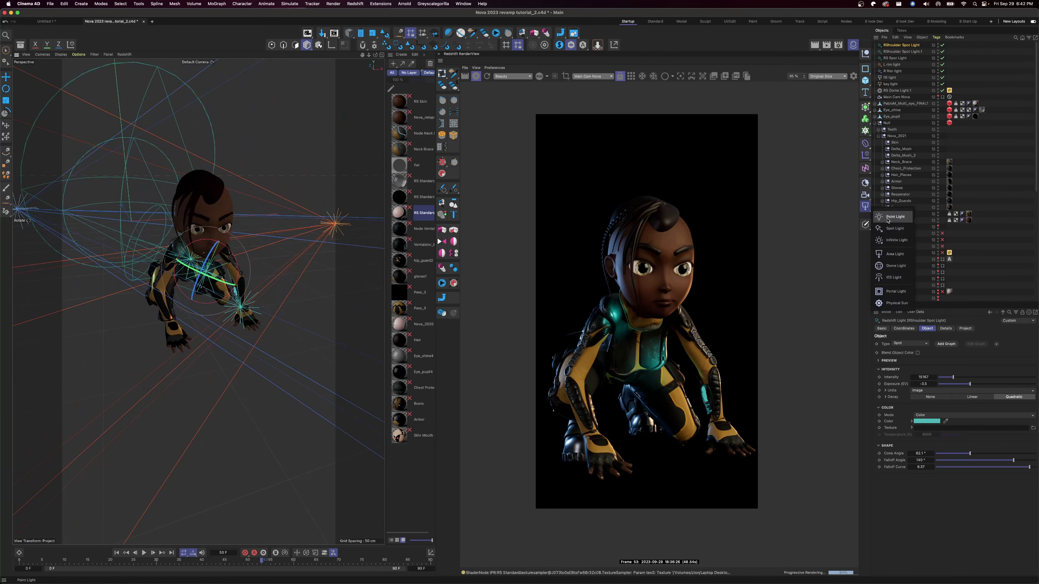
left_click(899, 254)
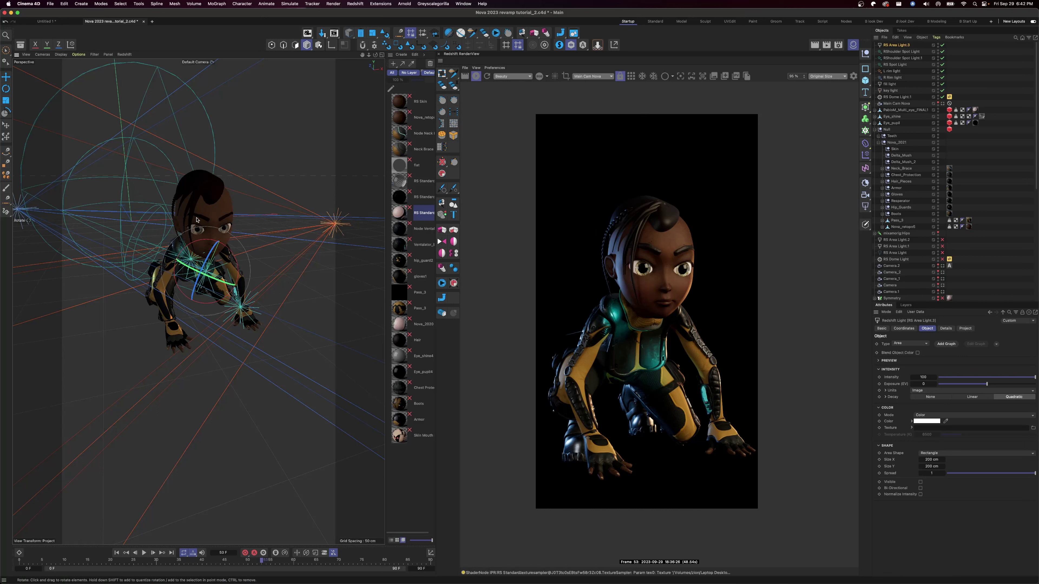
scroll(196, 220, "down", 1)
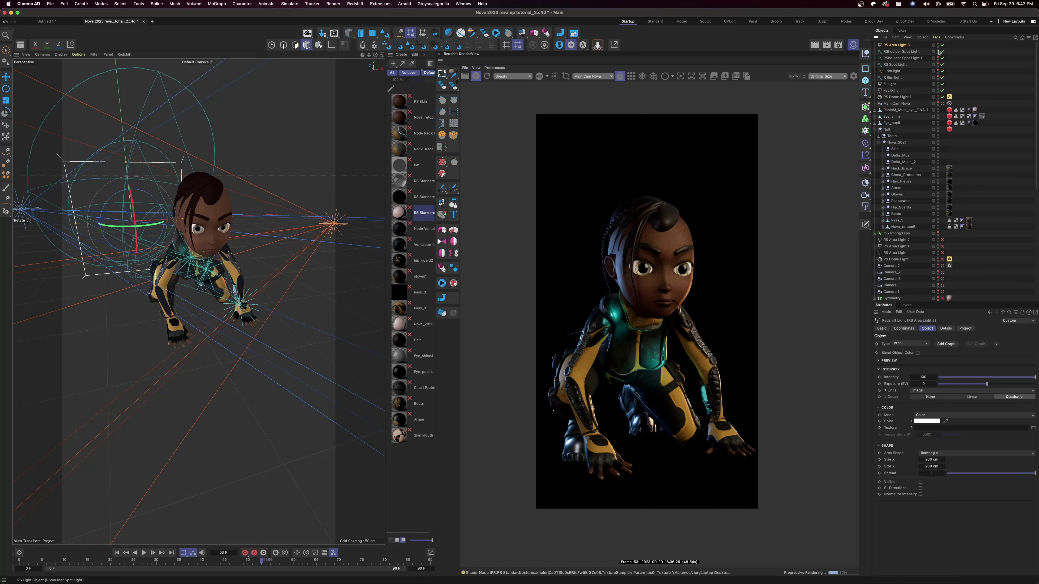
Step: Hide the shoulder spot lights, the RS Spot Light and the rim lights in the viewport to clear the view
left_click(939, 50)
left_click(938, 63)
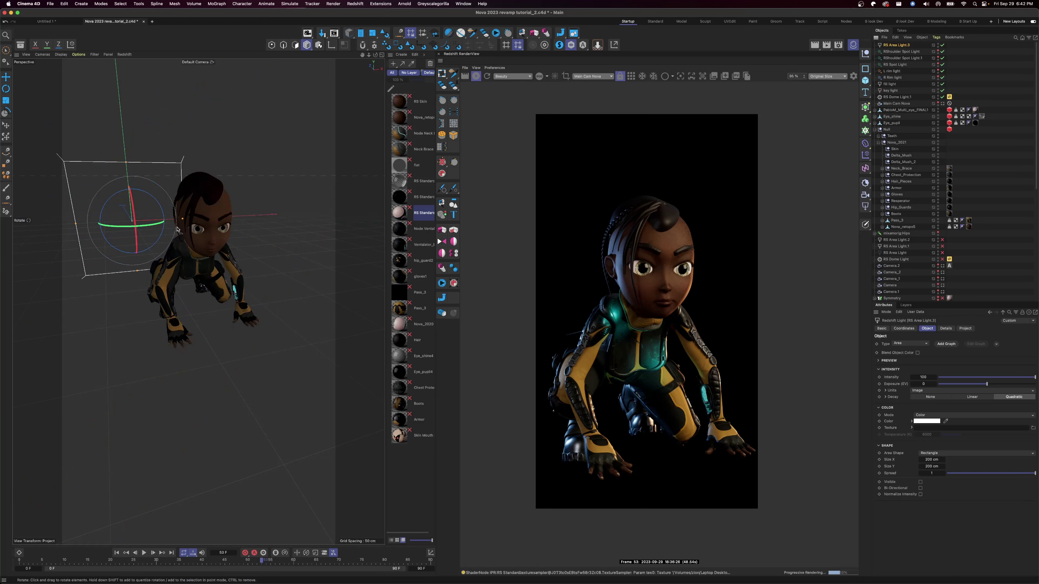
scroll(152, 224, "down", 8)
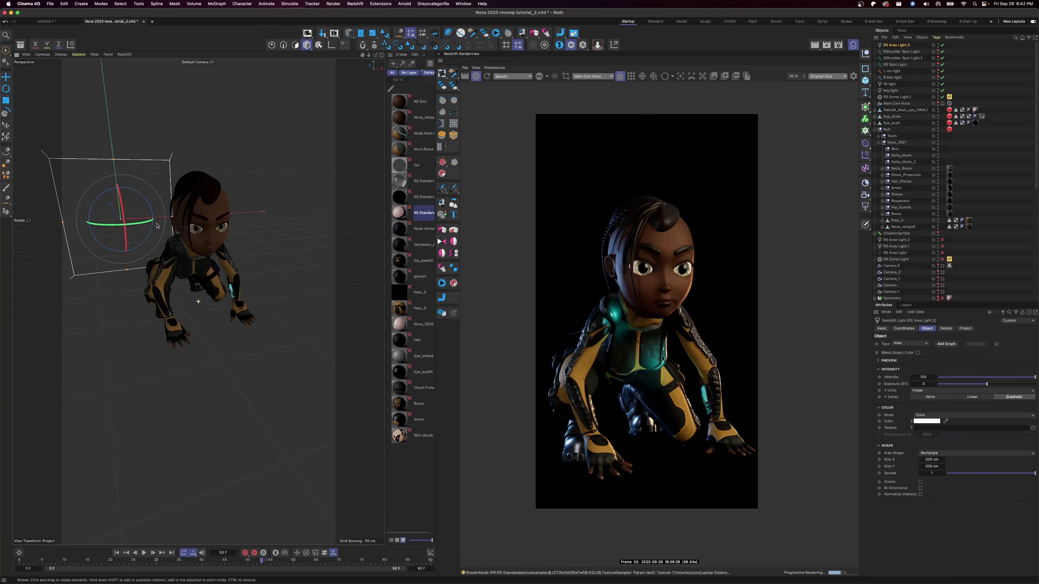
left_click_drag(142, 220, 254, 267, "alt")
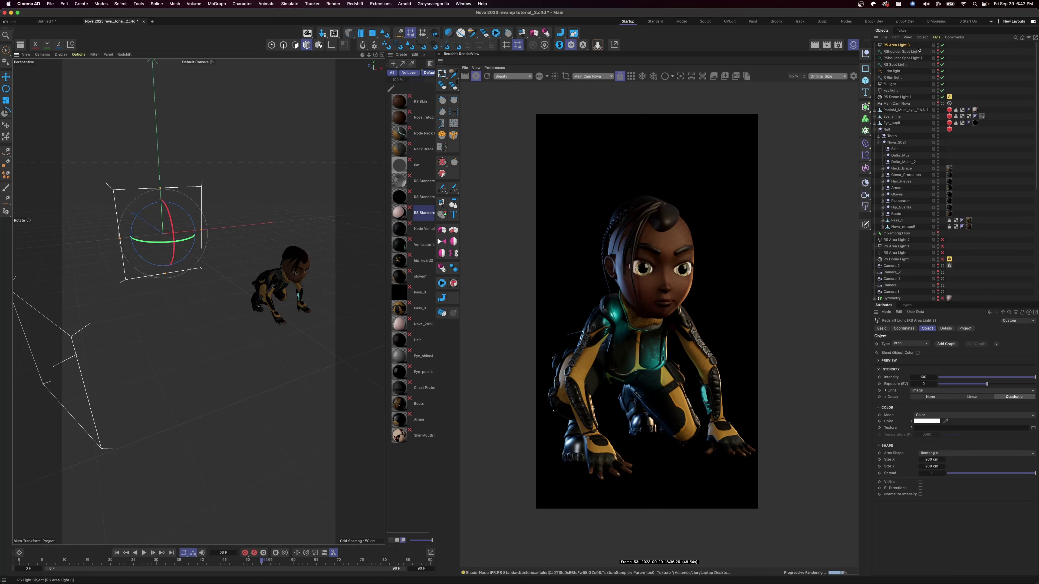
Step: Rename the new area light "top light" and keep it selected
double_click(900, 46)
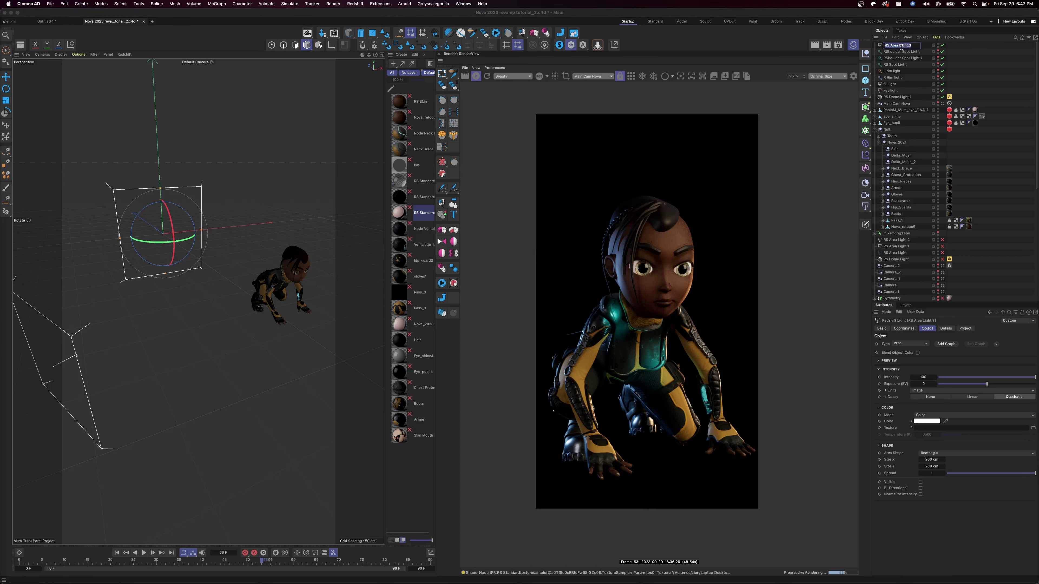
type("top light")
key("Return")
left_click(922, 46)
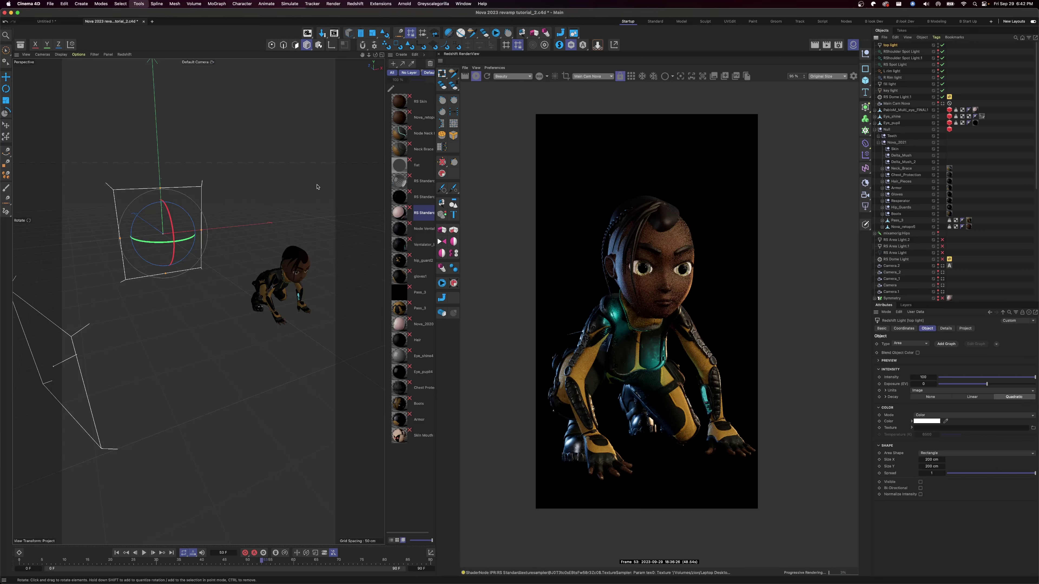
Step: Move the top light over the character, rotate it to face straight down and raise it high above the head
key("e")
left_click_drag(149, 225, 286, 112)
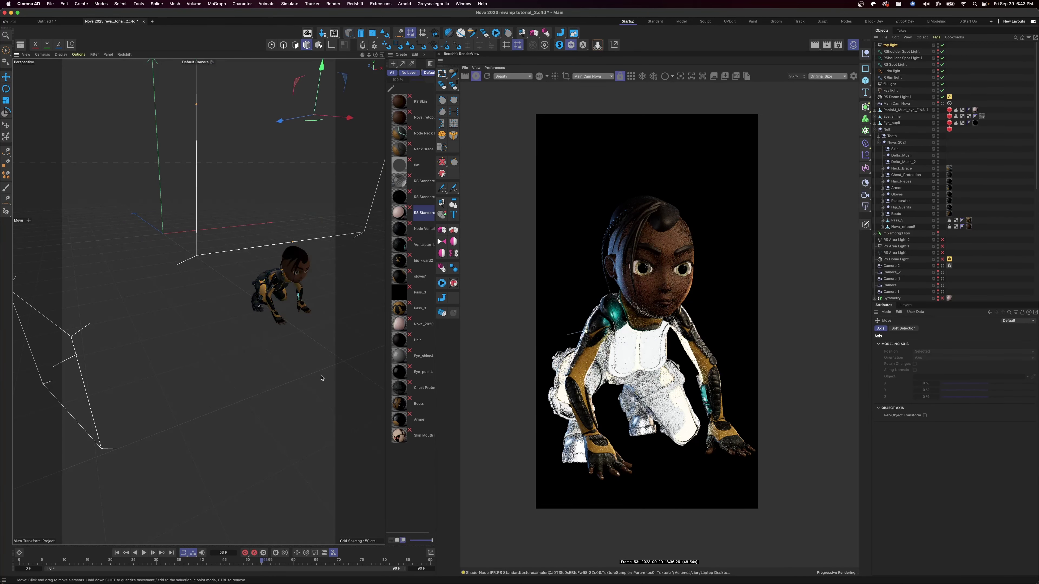
key("r")
left_click_drag(325, 150, 335, 90)
key("e")
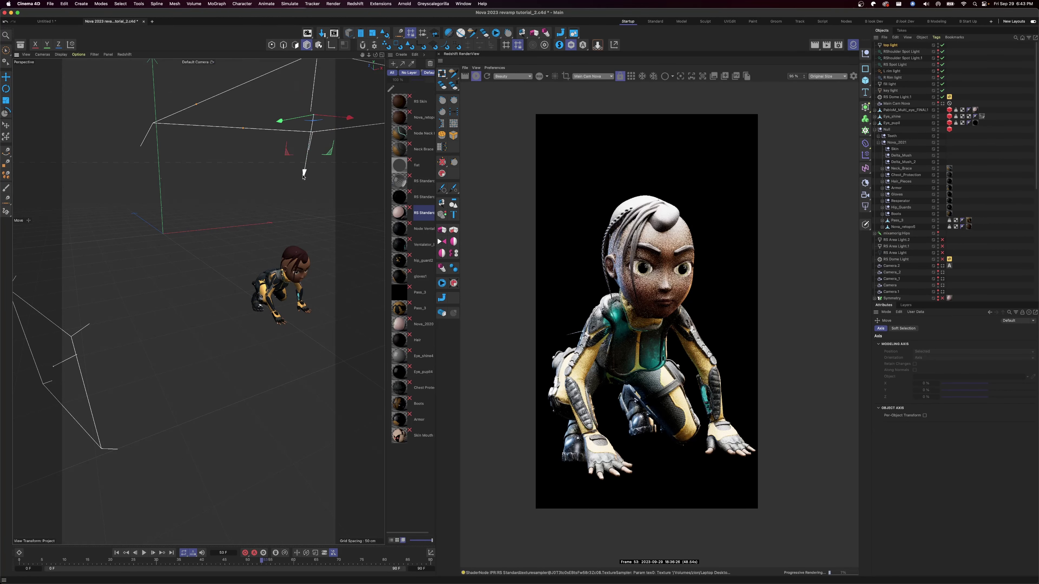
left_click_drag(304, 172, 333, 14)
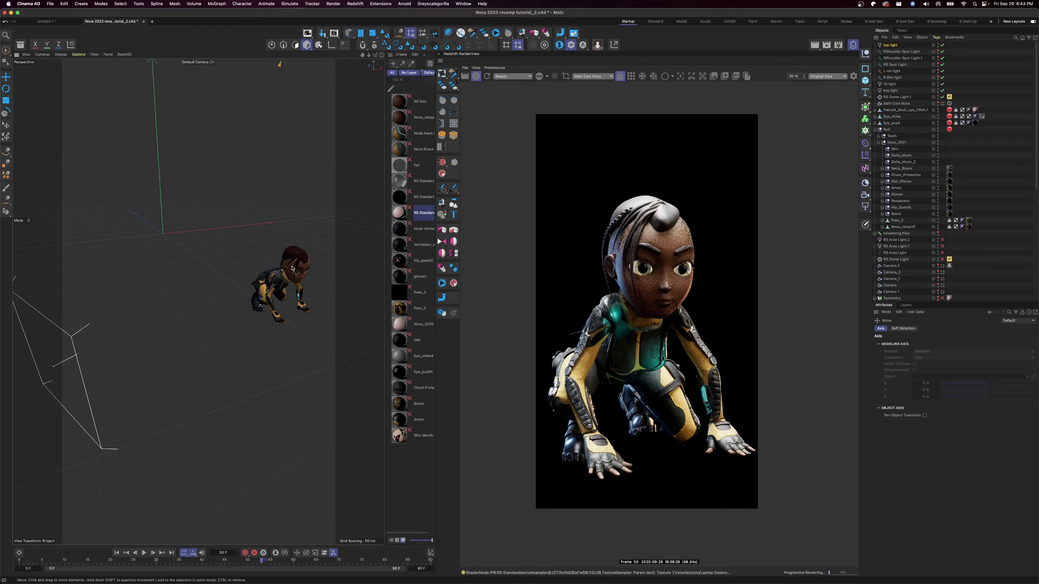
Step: Narrow the top light's Size Y to about 37 cm and lower its exposure to about -2.7
scroll(292, 269, "down", 6)
middle_click_drag(325, 183, 323, 275, "alt")
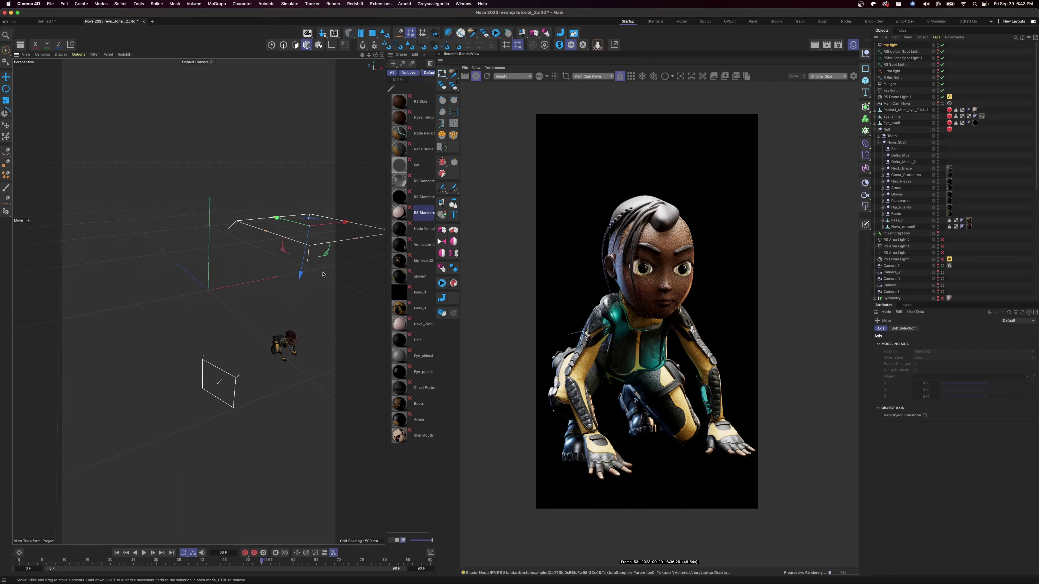
left_click_drag(355, 241, 316, 237)
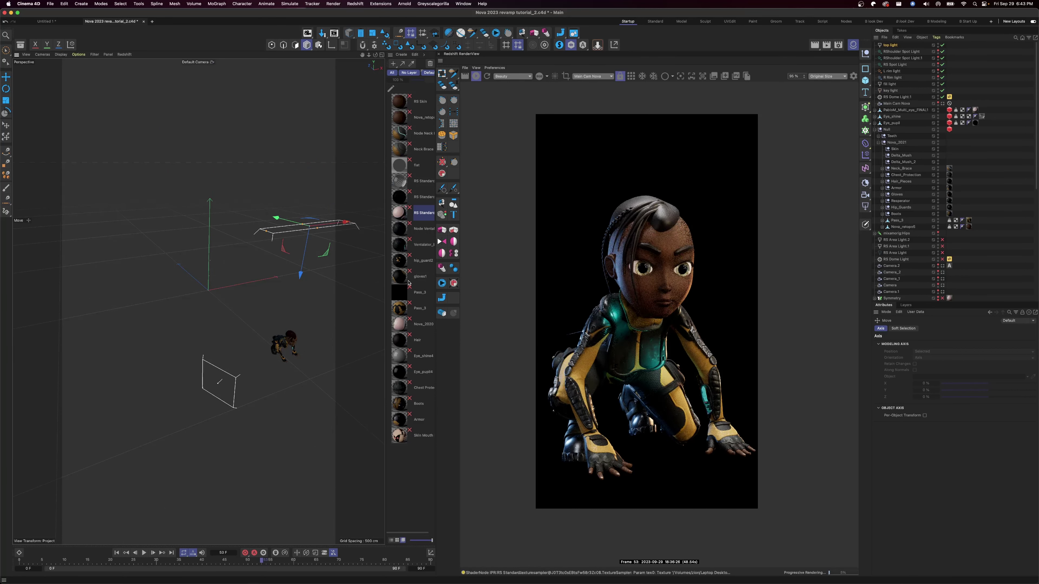
left_click(897, 45)
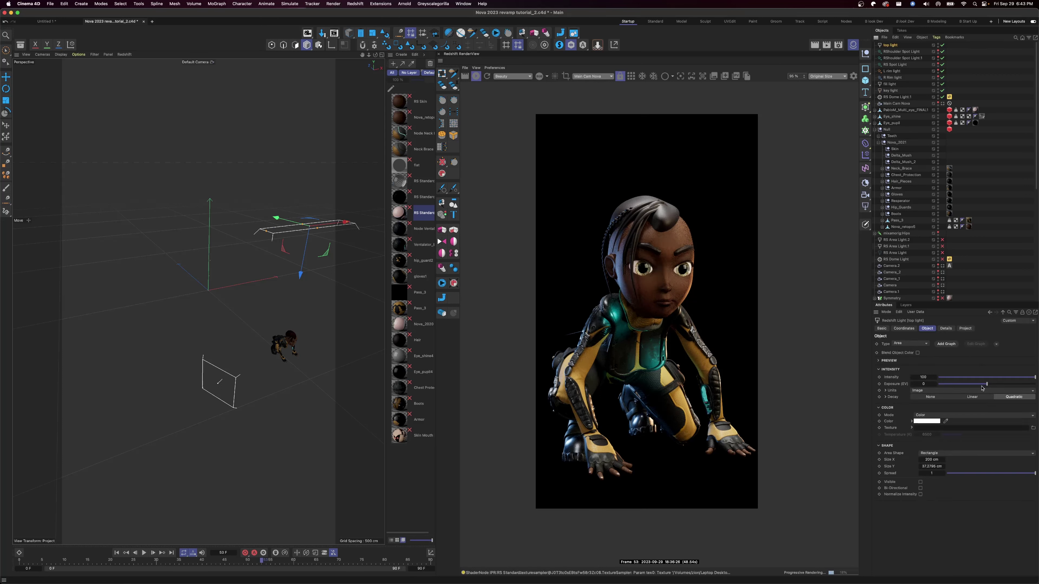
left_click_drag(985, 386, 973, 388)
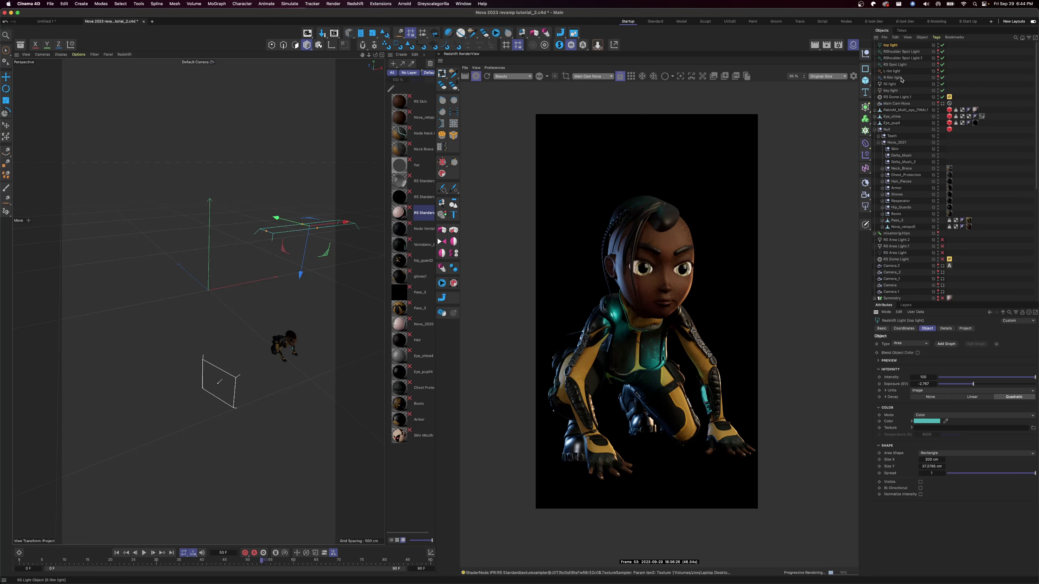
Step: Apply the R Rim light's blue color to the top light and set its exposure to about -2.6
left_click(897, 78)
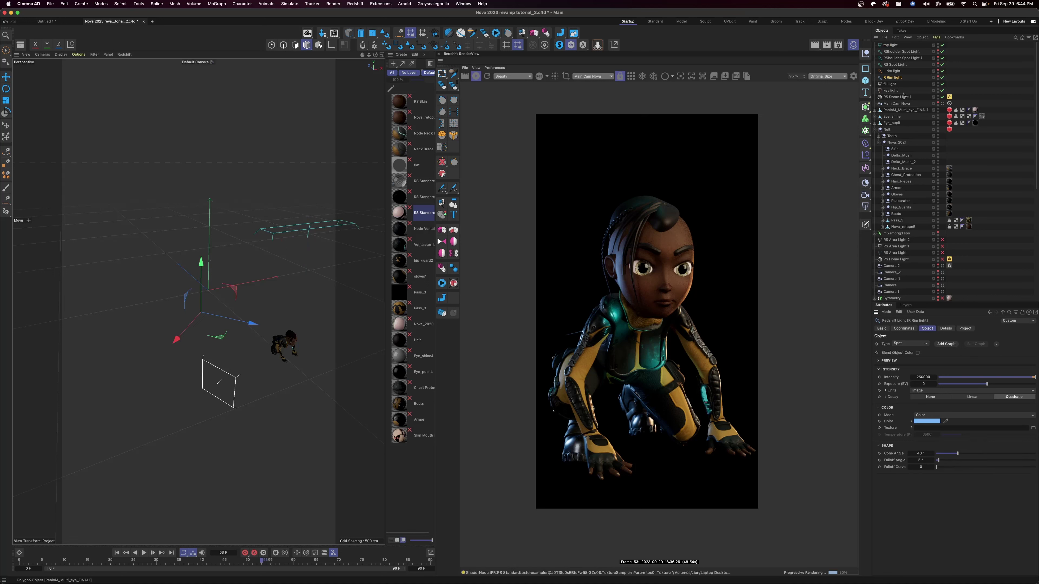
left_click(892, 45)
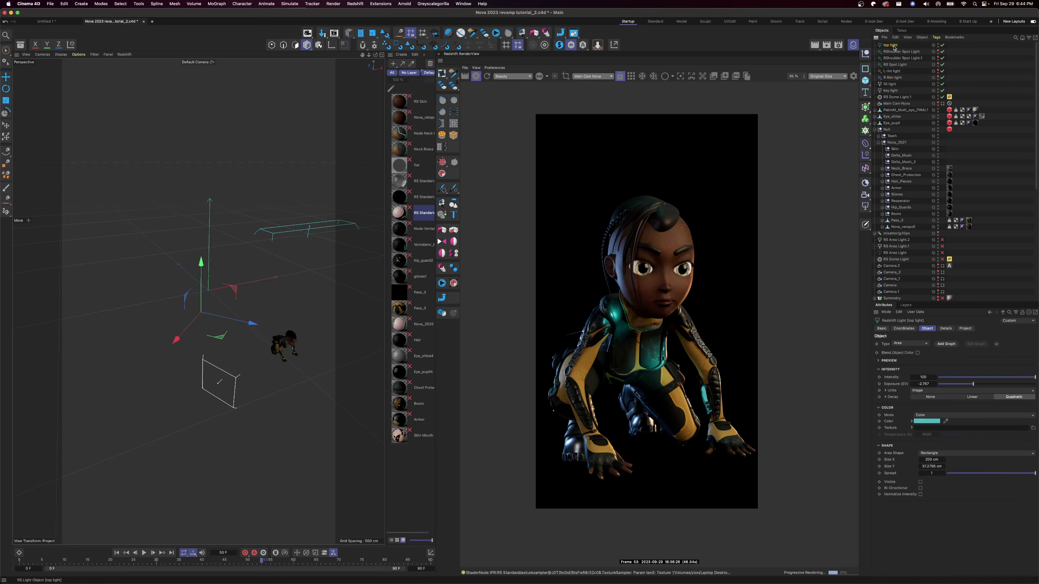
right_click(930, 420)
left_click(942, 431)
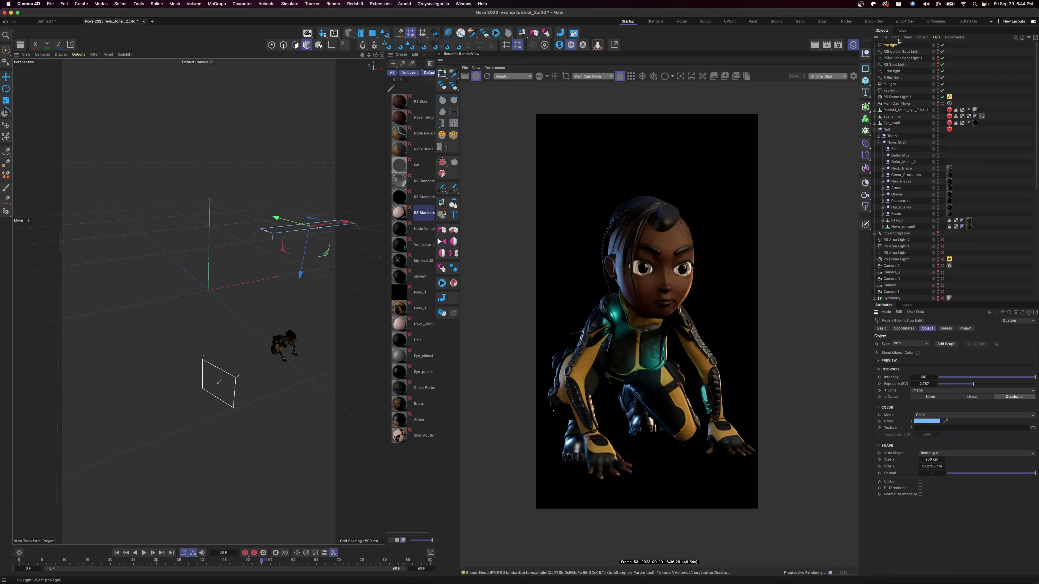
left_click_drag(975, 385, 976, 388)
Step: Shift the top light away from directly above the character and widen its Size Y to about 65 cm
left_click_drag(276, 218, 205, 218)
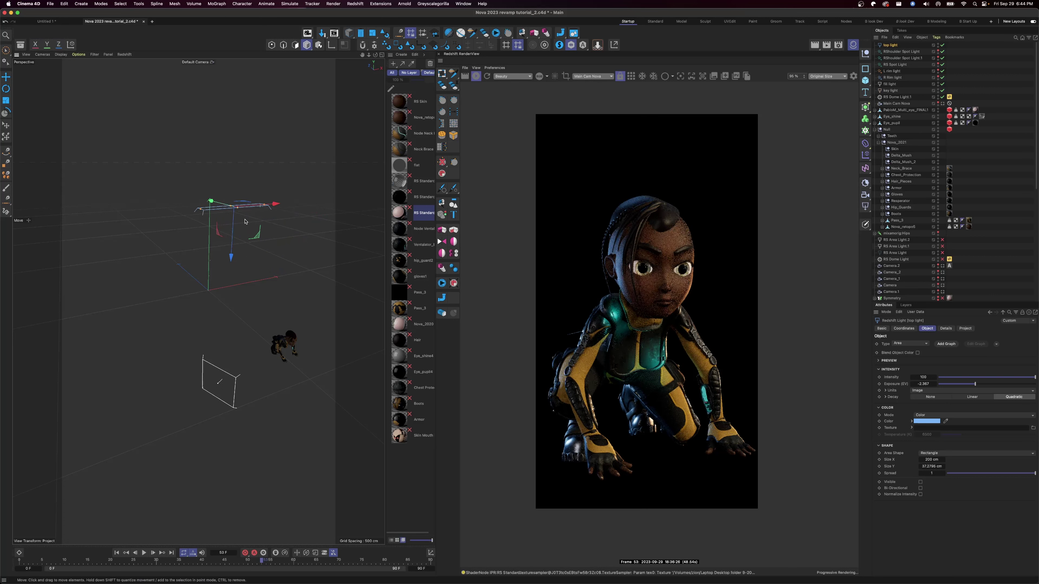
left_click_drag(276, 205, 310, 199)
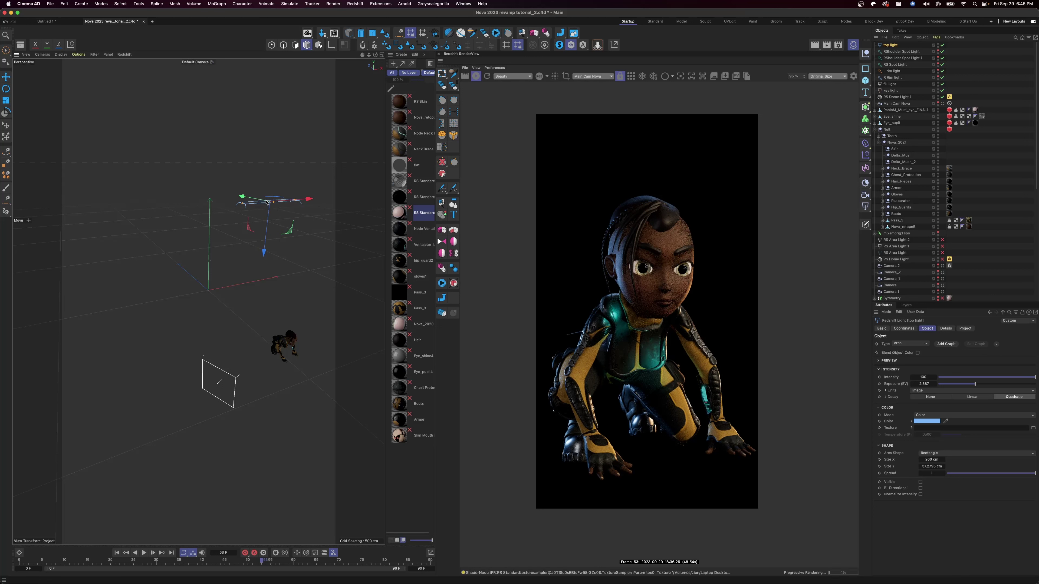
left_click_drag(267, 202, 213, 192)
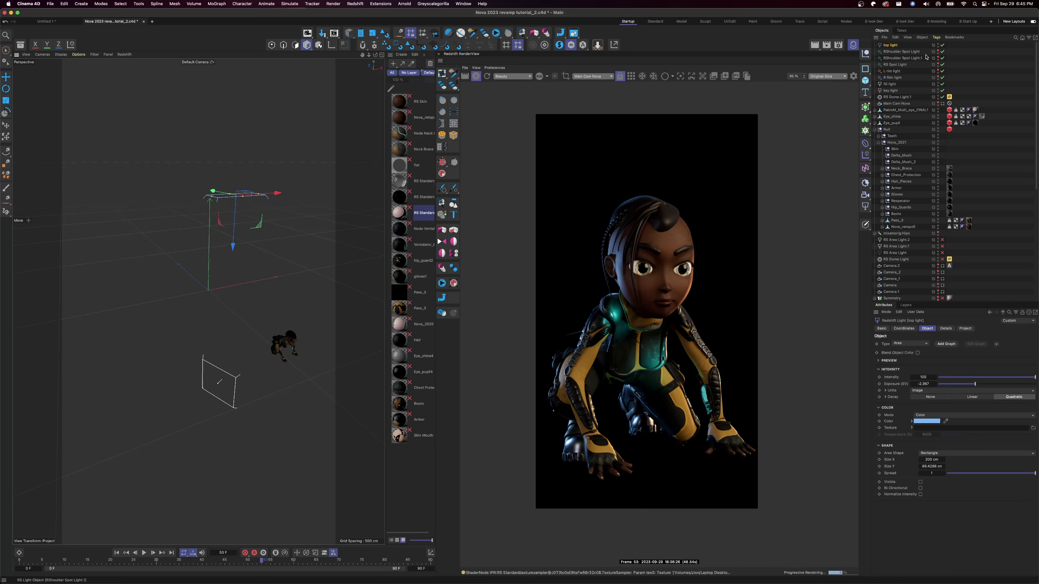
Step: Rename the RS Spot Light to "wrist Spot Light" and make sure it is enabled
left_click(905, 65)
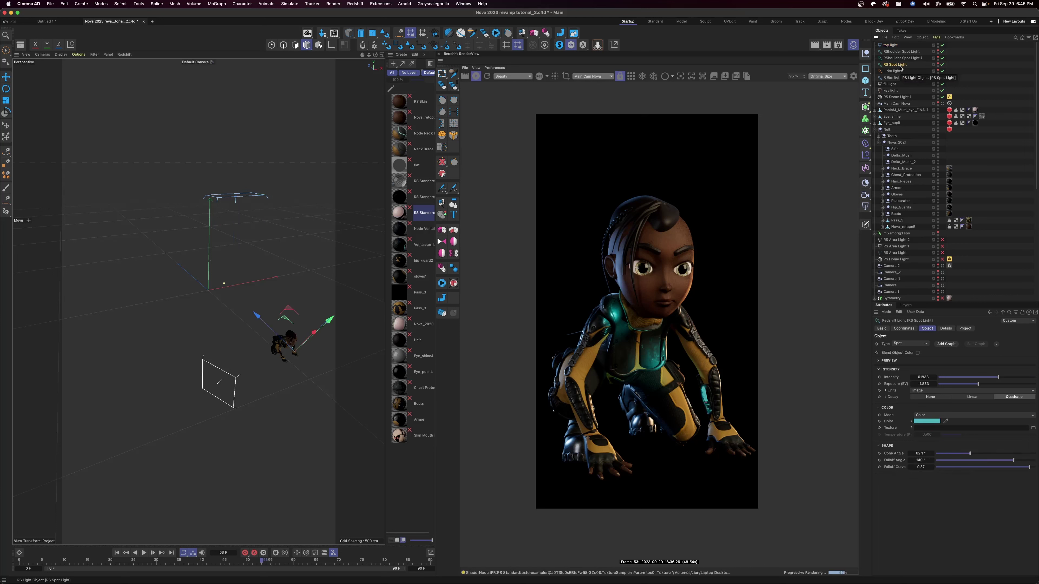
double_click(897, 65)
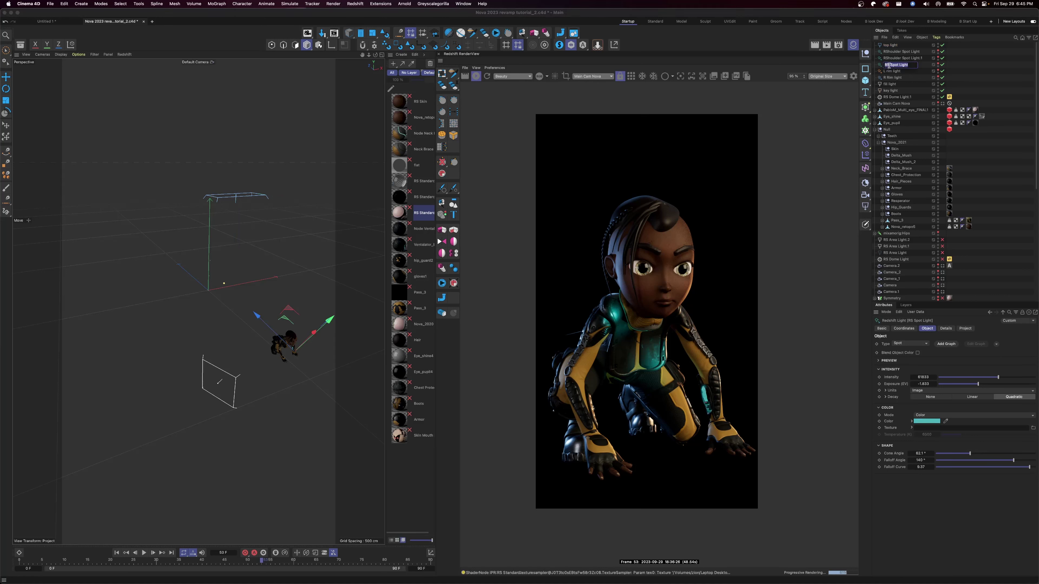
left_click(889, 65)
key("BackSpace")
key("BackSpace")
type("wrist")
key("Return")
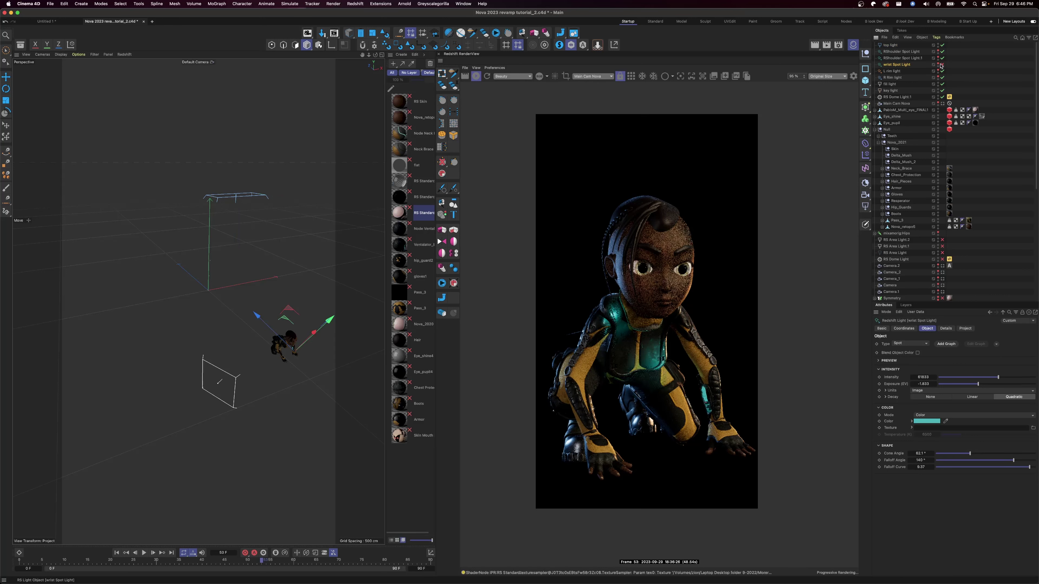
left_click(942, 64)
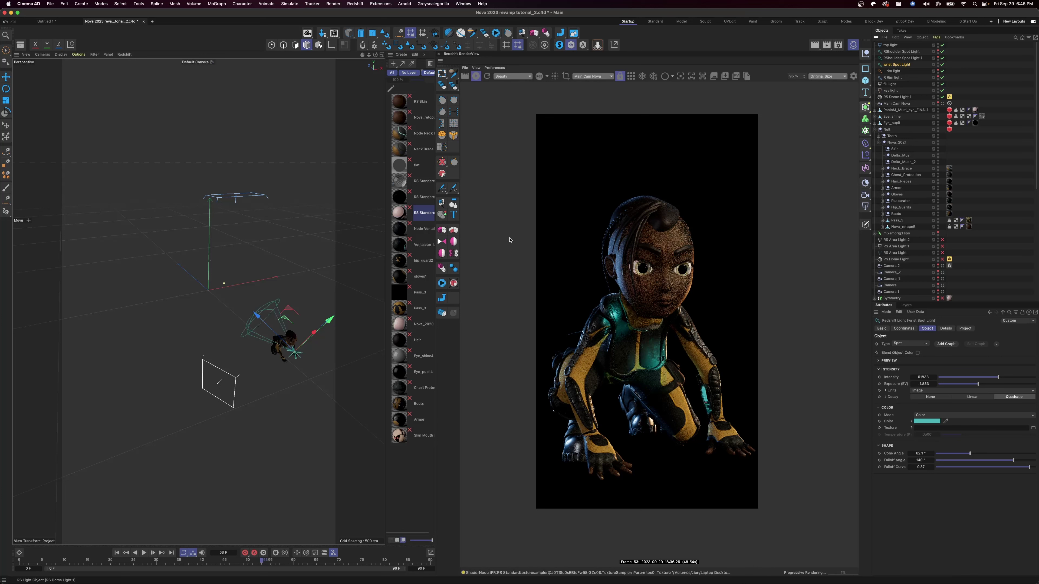
Step: Duplicate the wrist spot light in place and rotate the copy to shine in another direction around the character's left wrist
scroll(286, 354, "up", 10)
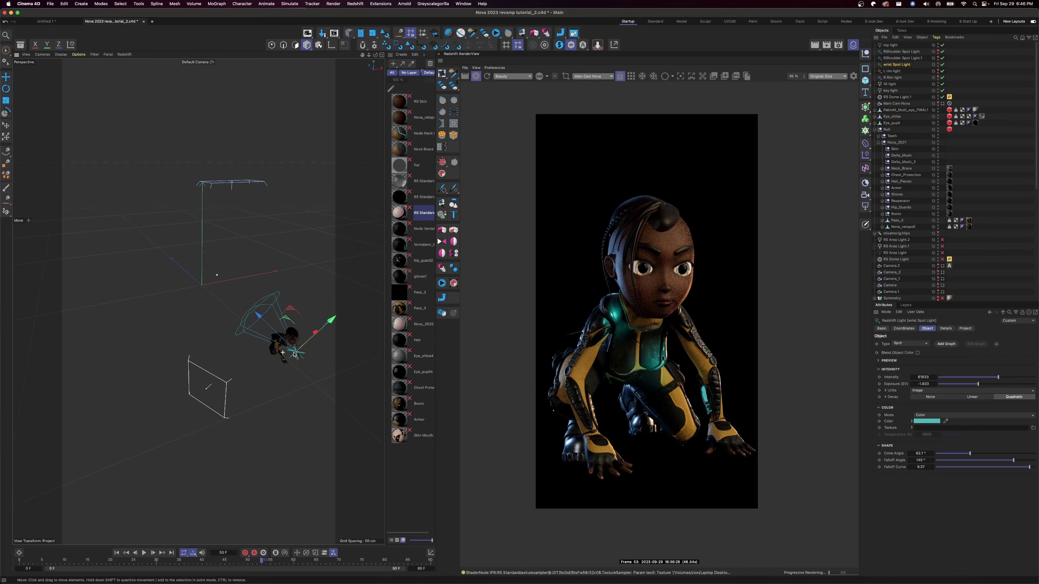
left_click_drag(280, 281, 219, 300, "alt")
key("r")
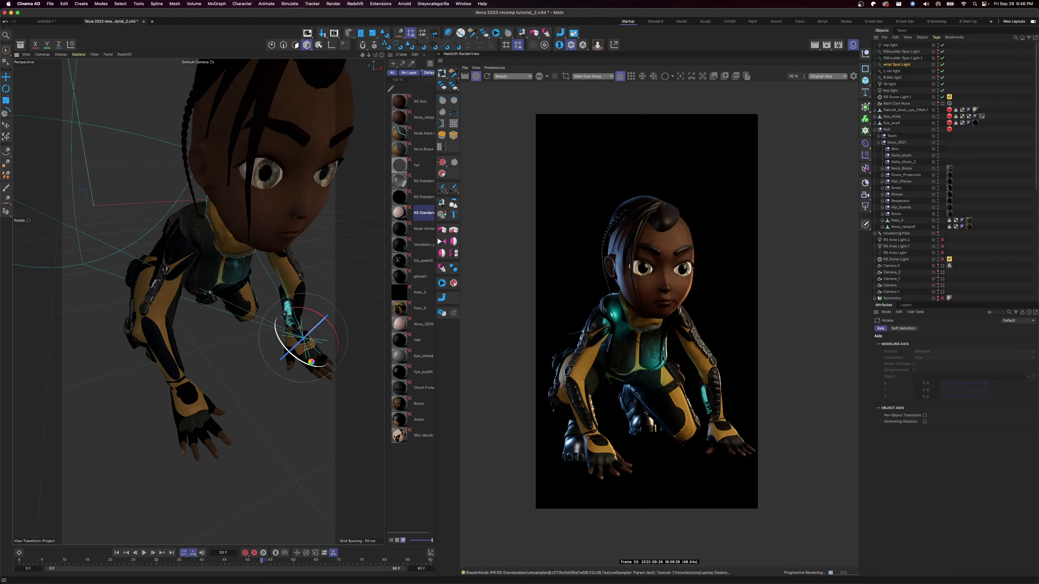
left_click_drag(312, 362, 322, 363)
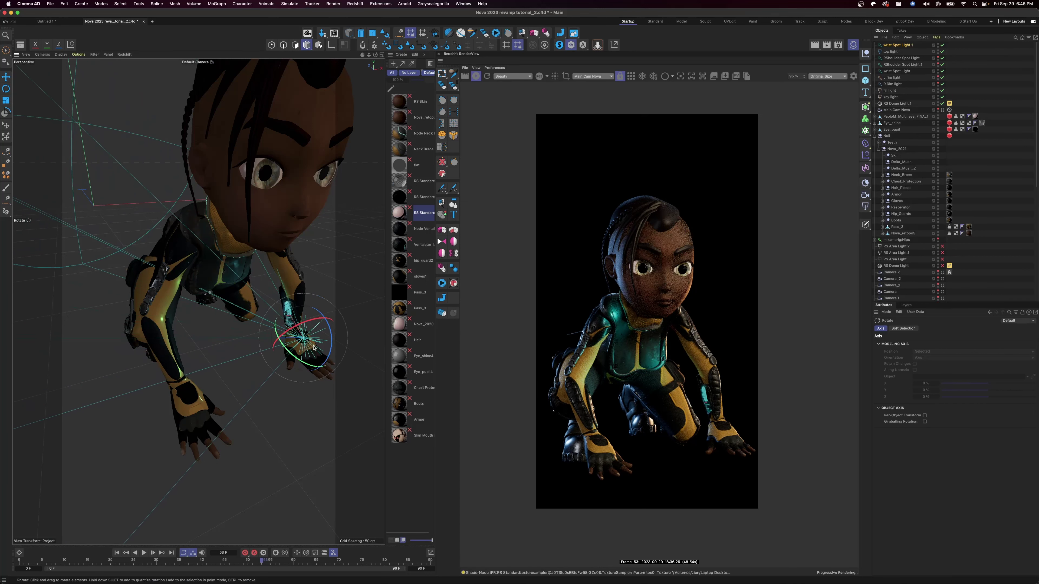
left_click_drag(310, 324, 300, 326)
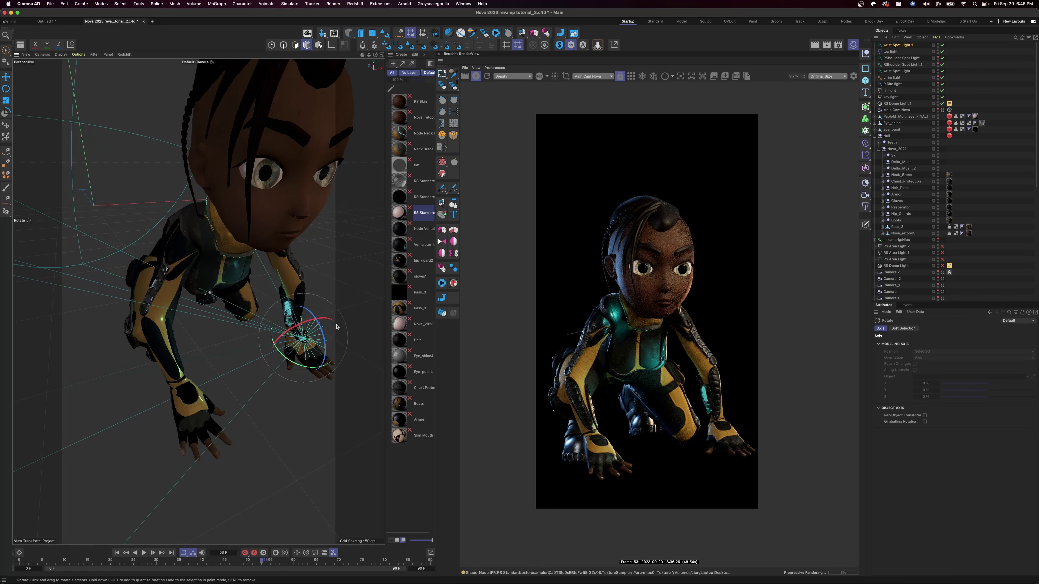
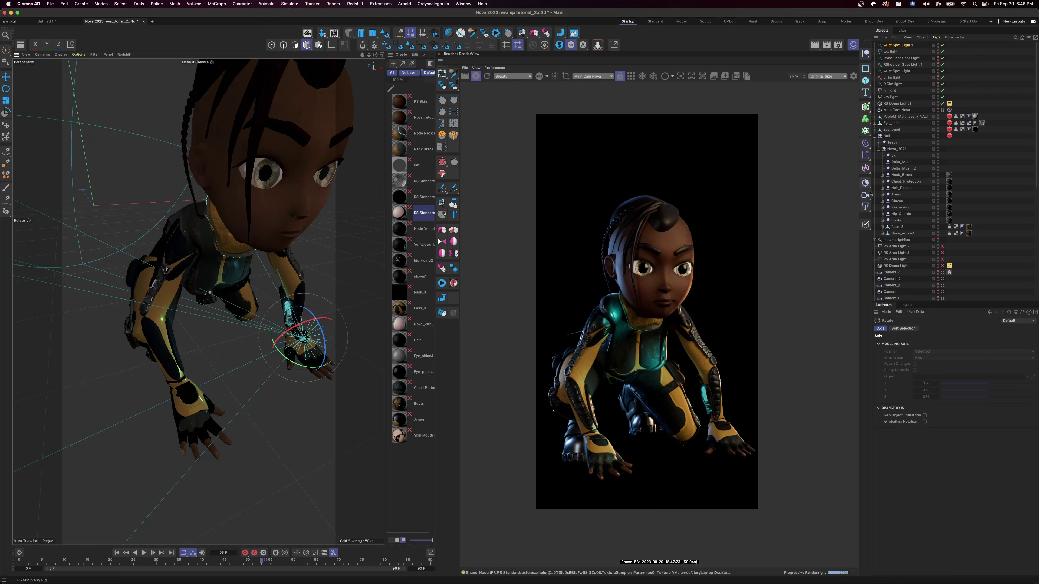
Step: Add another Redshift area light to the scene and bring its whole frame into view beside the character
left_click(865, 208)
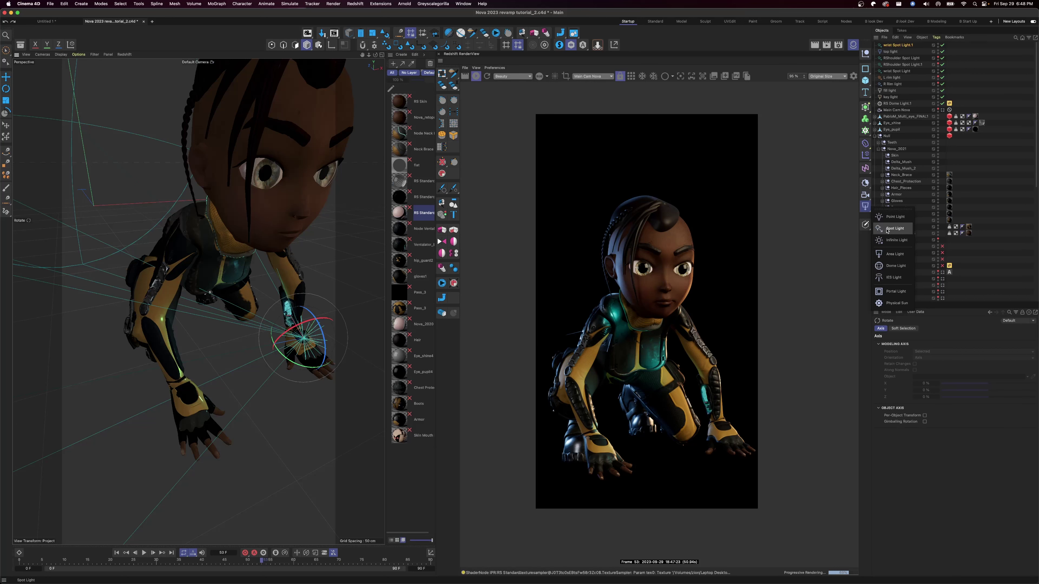
left_click(895, 254)
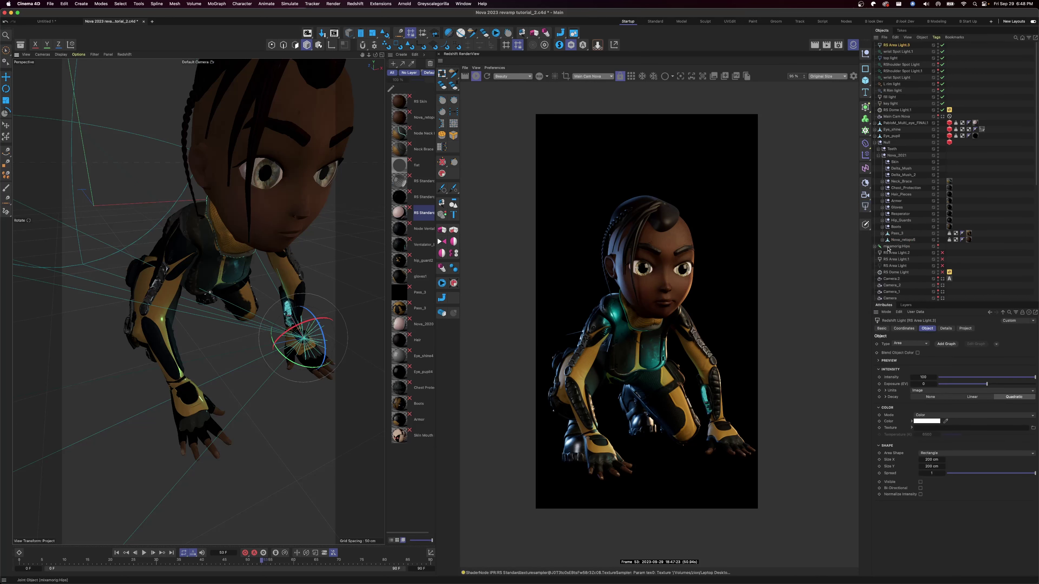
left_click(147, 187)
right_click_drag(147, 187, 98, 202, "alt")
left_click(73, 157)
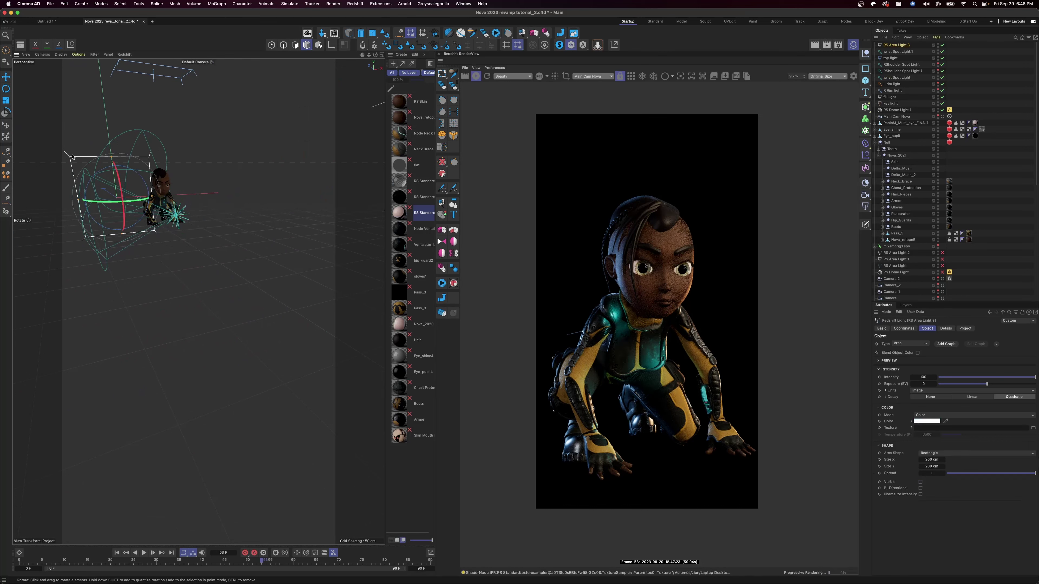
Step: Move the new area light in front of the crouching character and scale its frame down on both axes
key("e")
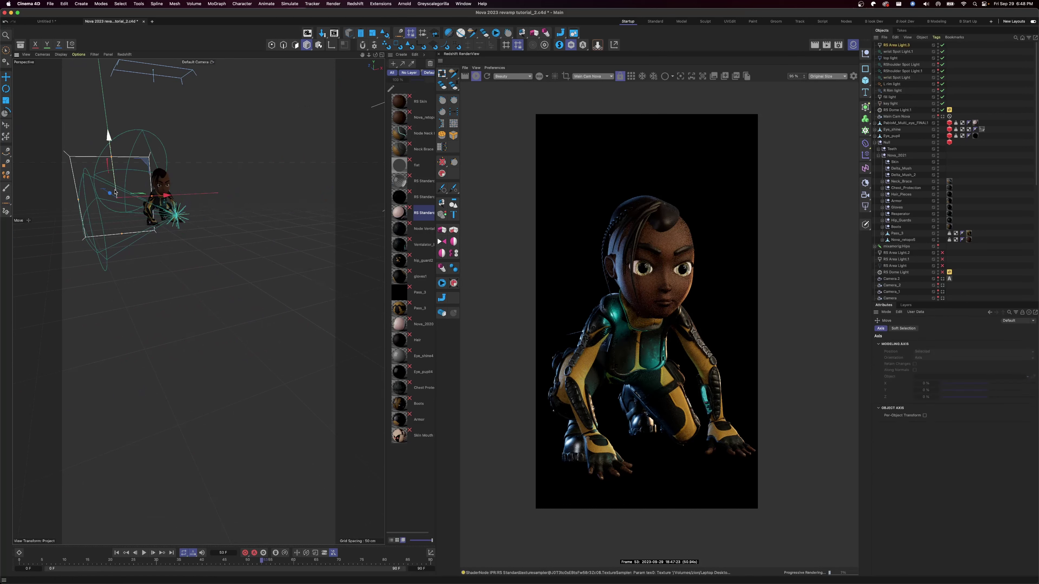
left_click_drag(110, 192, 219, 258)
key("t")
key("e")
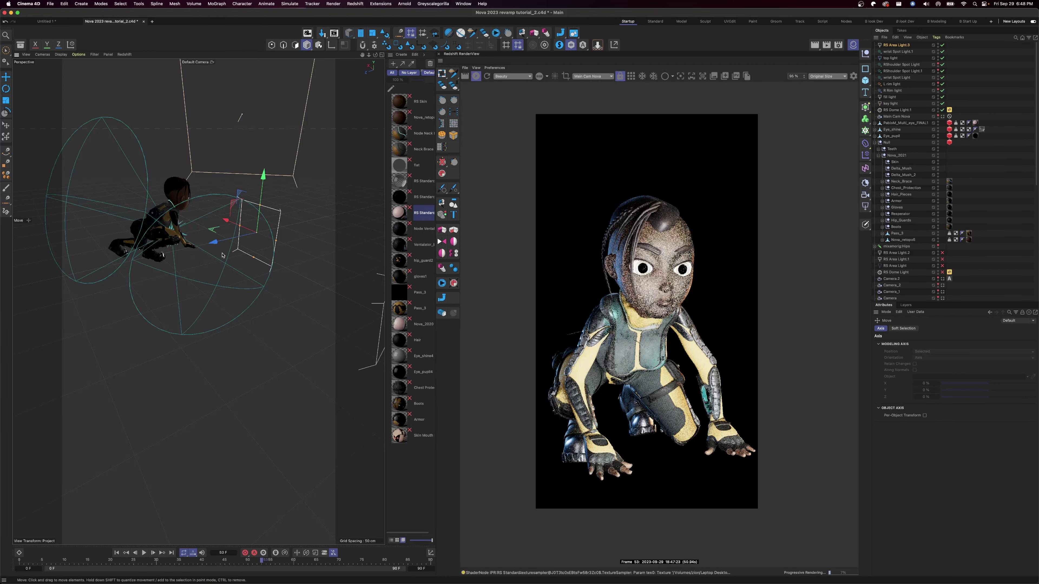
Step: Tilt the area light upward toward the character and shift it farther out in front of the figure
key("r")
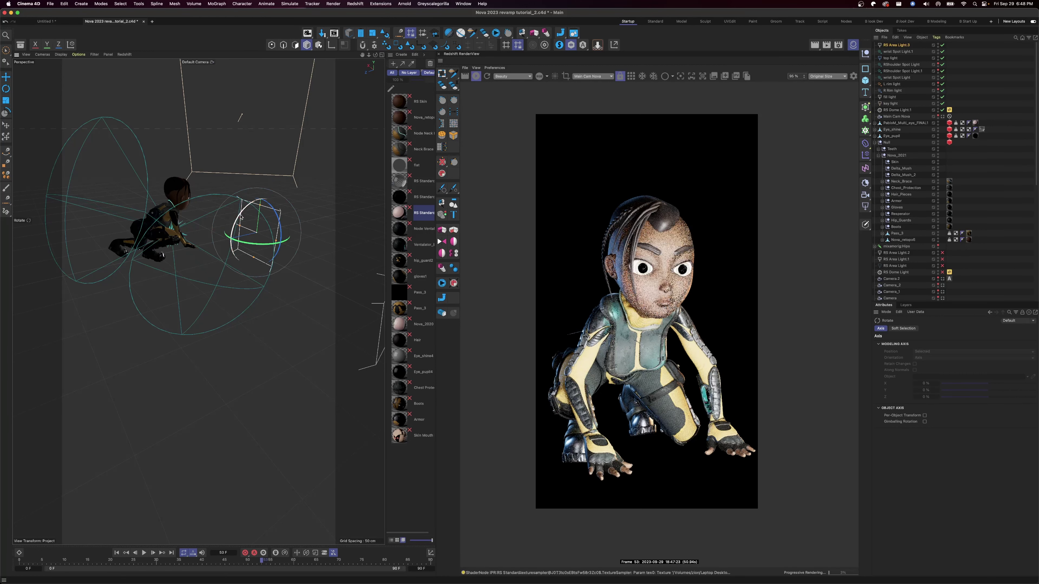
left_click_drag(241, 219, 245, 214)
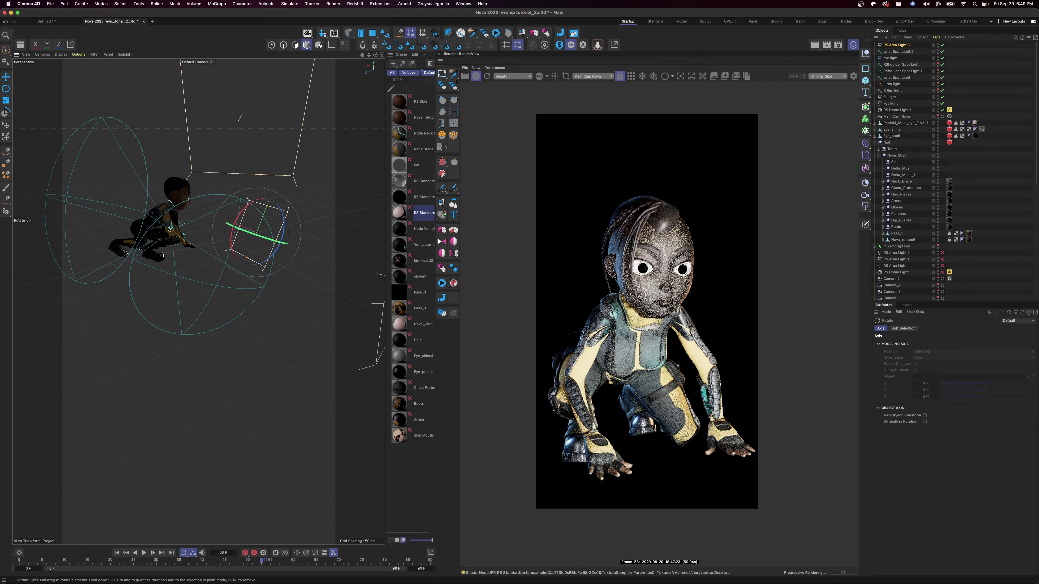
mouse_move(174, 218)
left_mouse_down("alt")
mouse_move(80, 223)
mouse_move(159, 229)
left_mouse_up("alt")
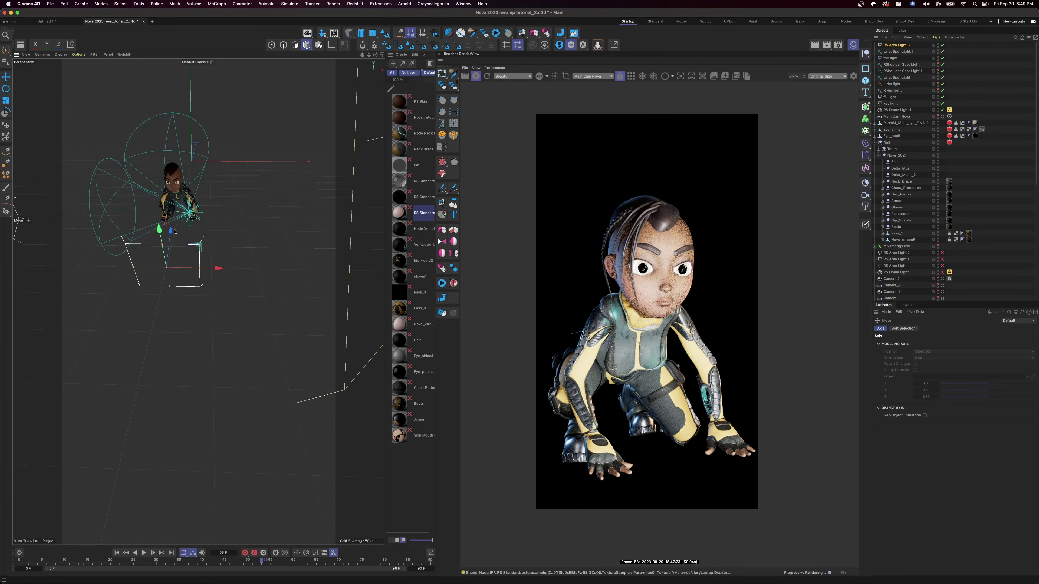
key("e")
left_click(171, 245)
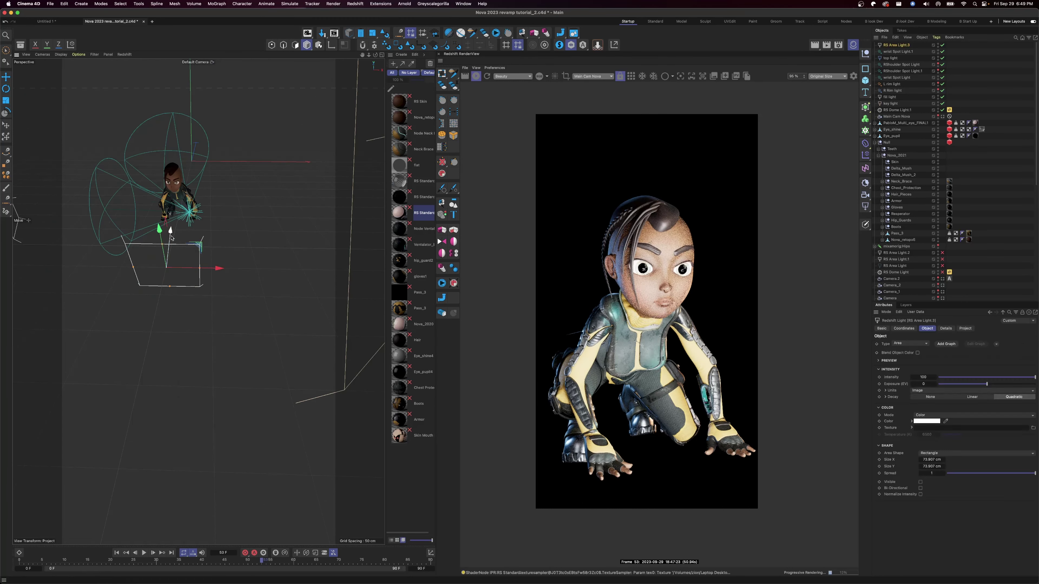
left_click_drag(171, 231, 174, 302)
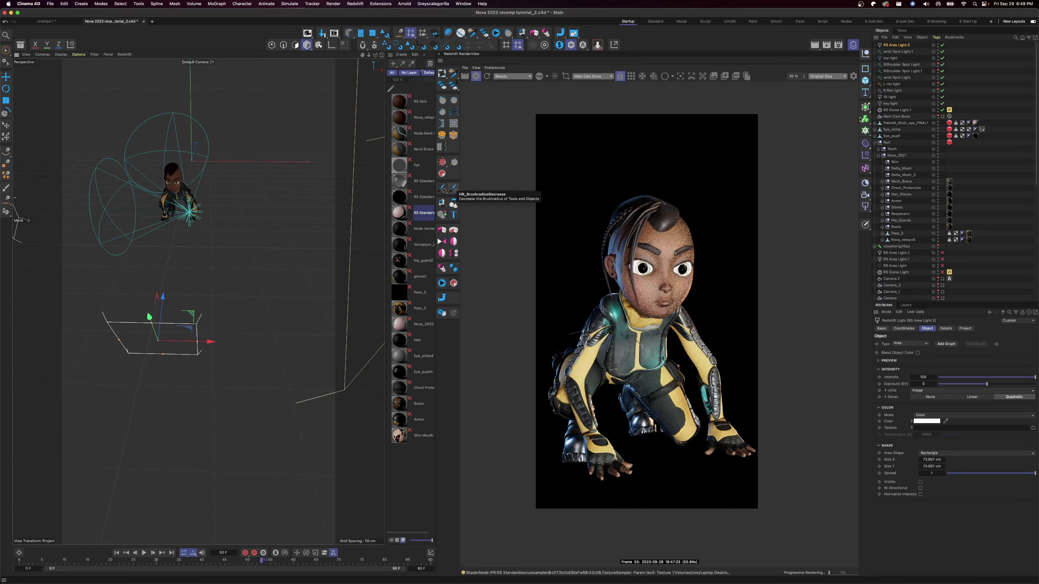
Step: Copy the orange color of the L rim light
left_click(894, 84)
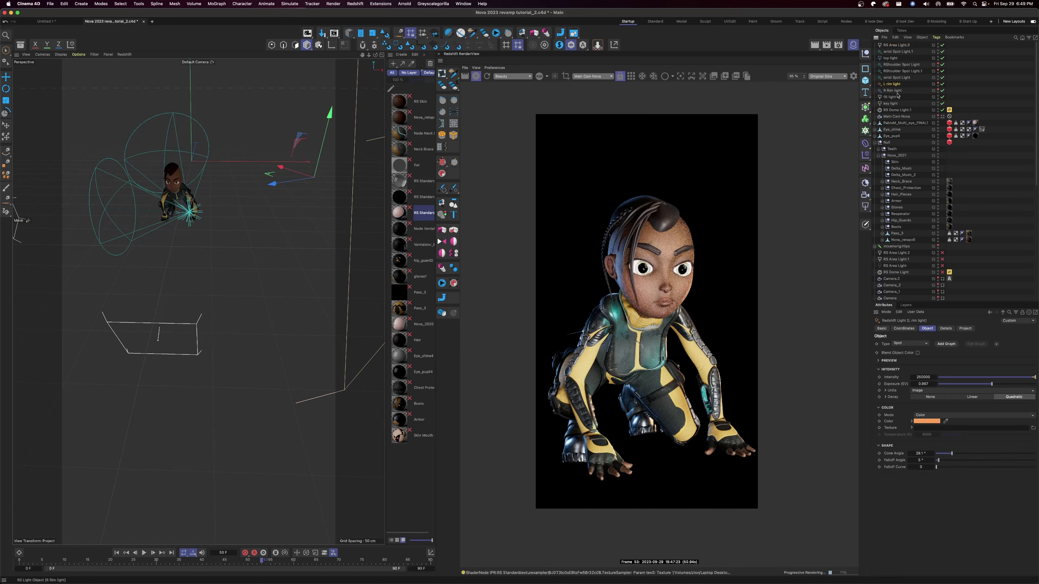
right_click(922, 422)
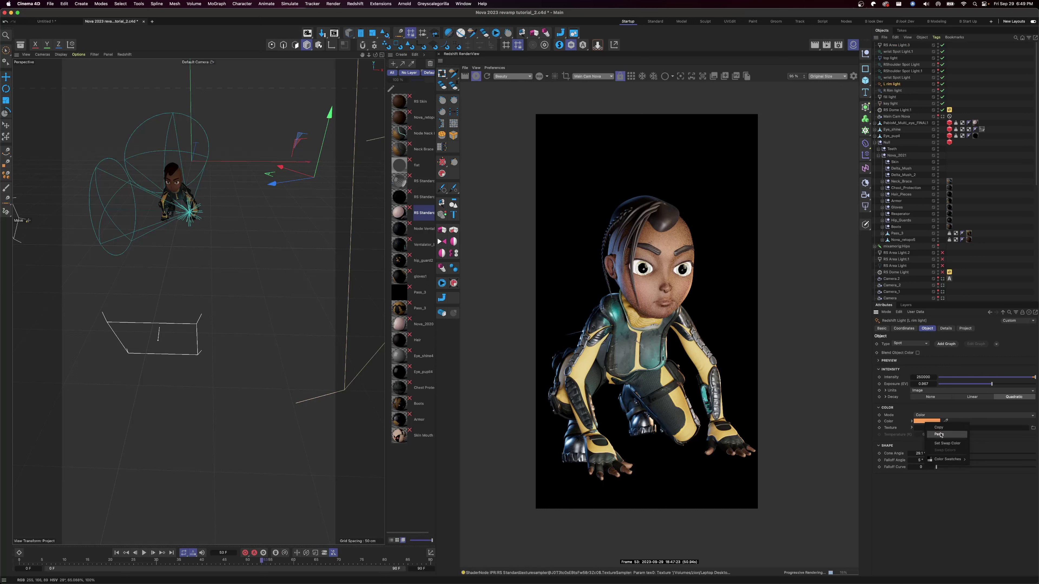
left_click(940, 434)
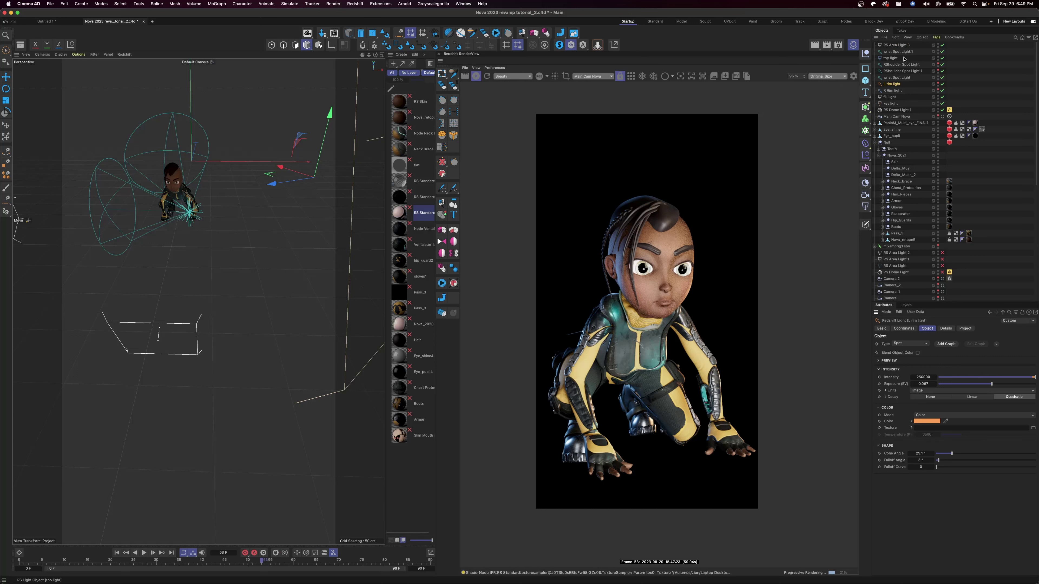
Step: Rename the new area light in front of the character to "bounce light"
left_click(902, 46)
double_click(900, 46)
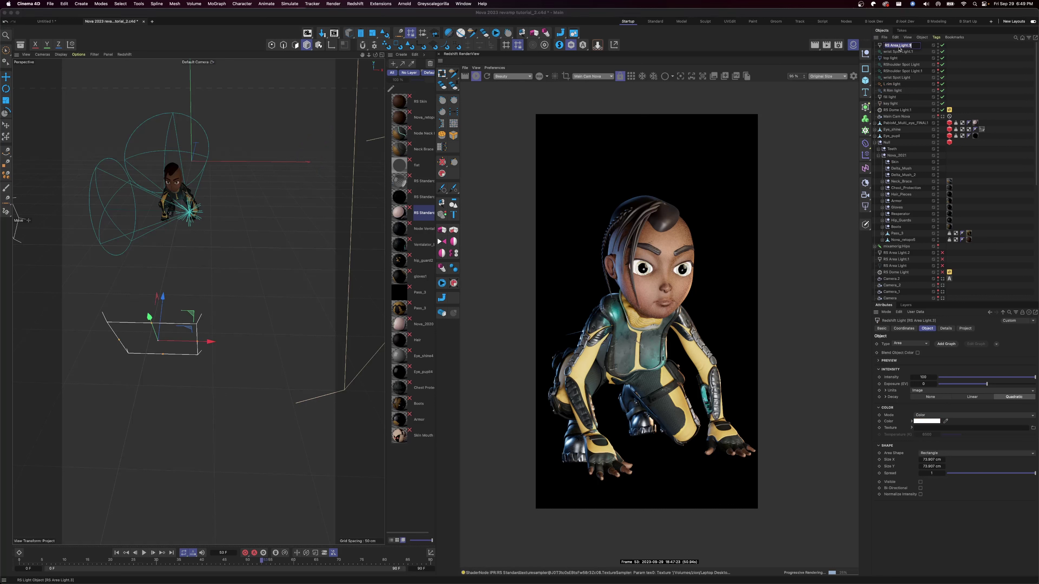
type("bounce light")
key("Return")
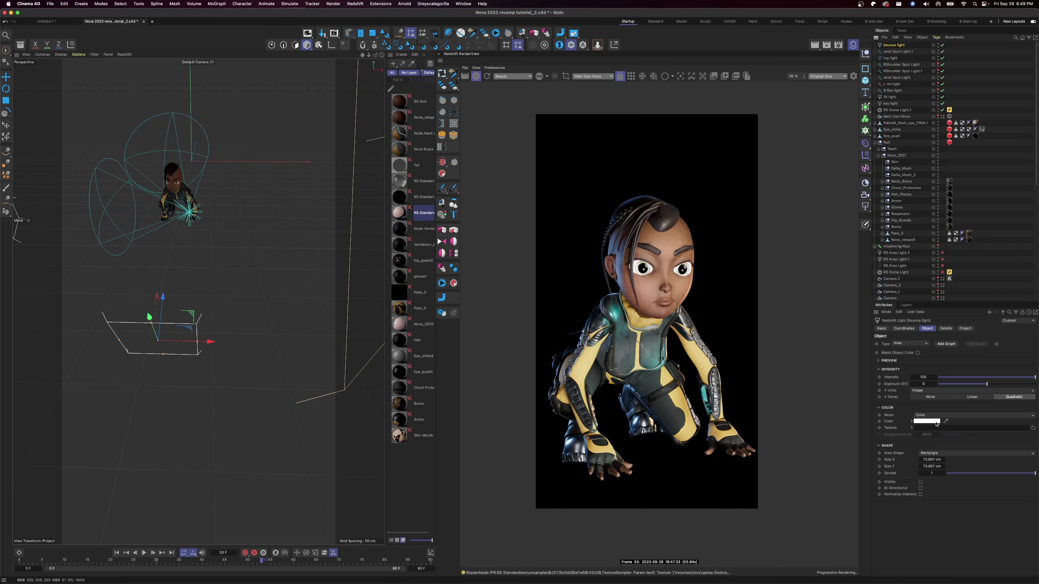
Step: Paste the copied orange color onto the bounce light and lower its exposure to about -2.767
right_click(936, 422)
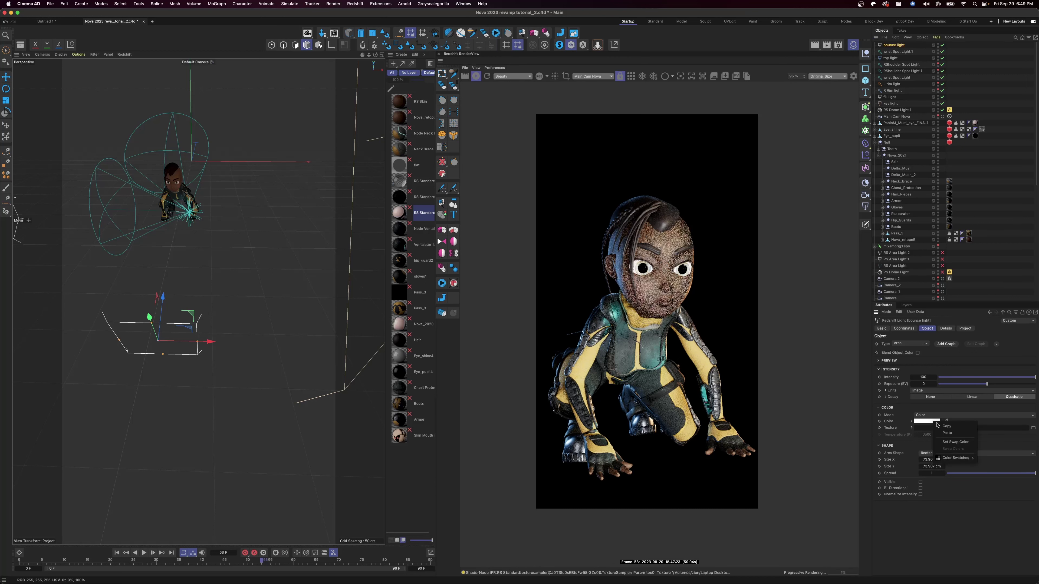
left_click(947, 433)
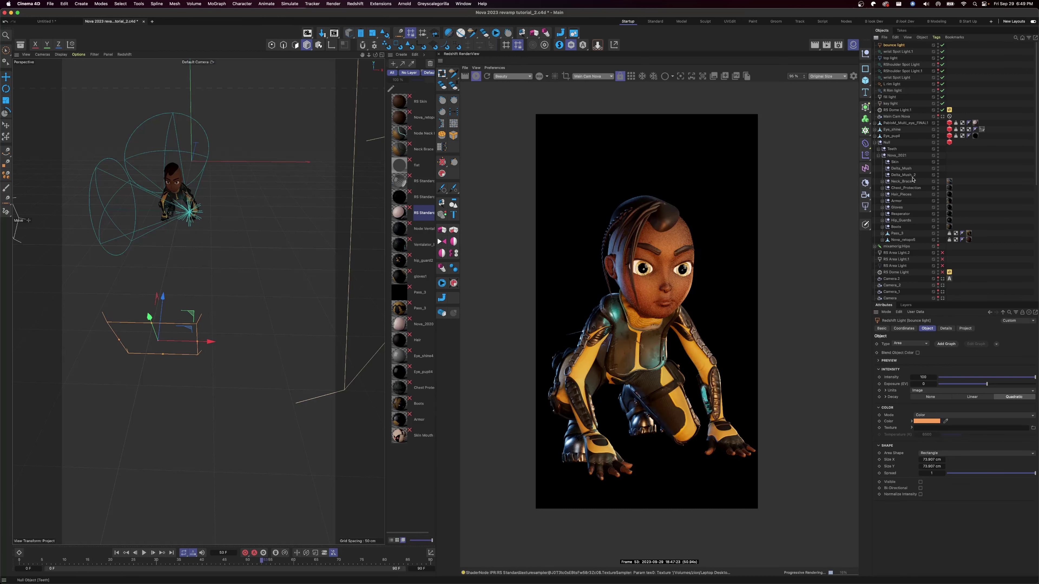
mouse_move(986, 386)
left_mouse_down()
mouse_move(965, 388)
mouse_move(973, 385)
left_mouse_up()
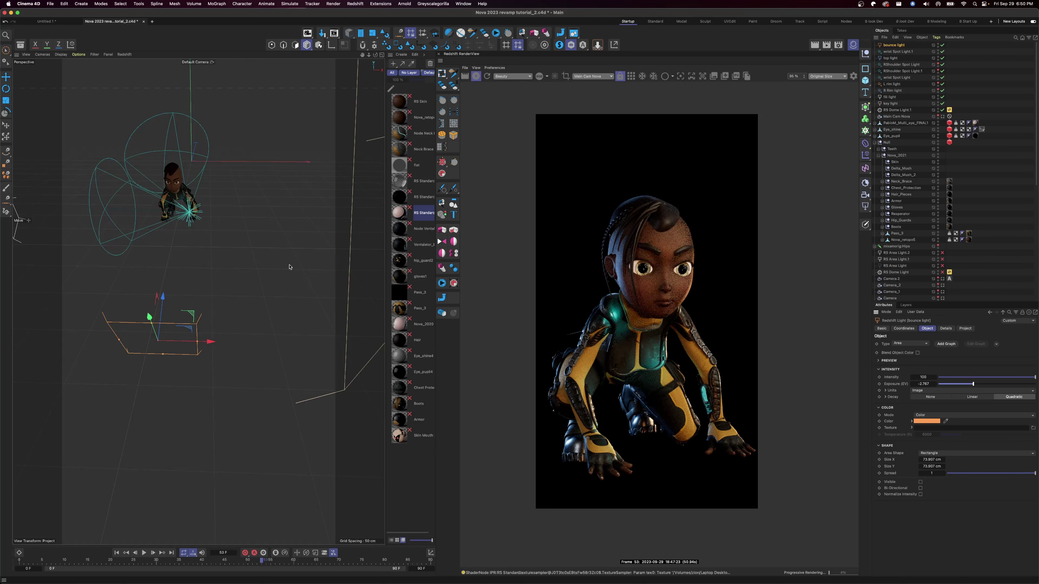
Step: Move the bounce light closer to the character and compare the render with the light disabled and enabled
left_click_drag(162, 296, 170, 264)
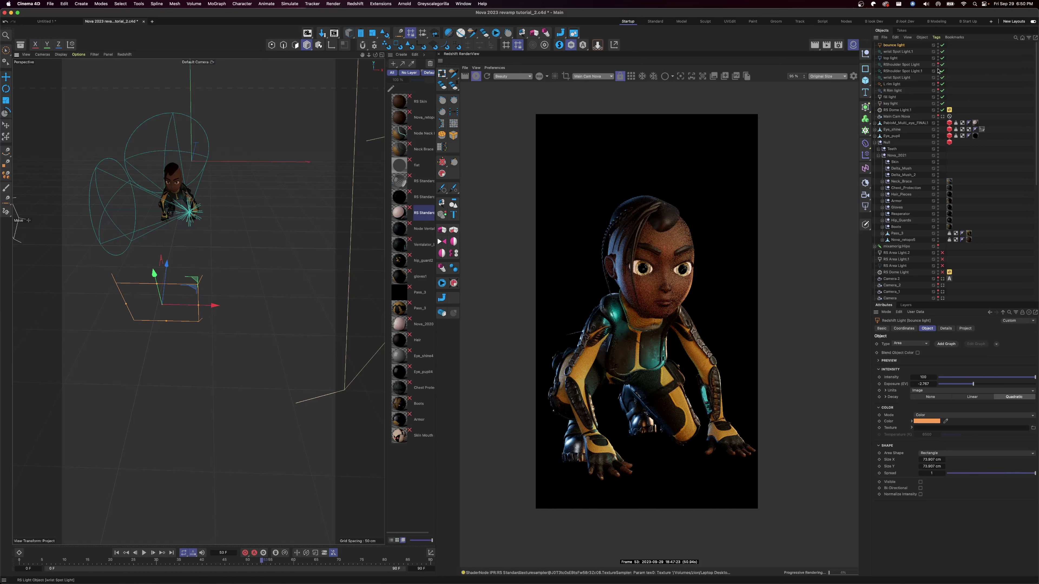
left_click(942, 45)
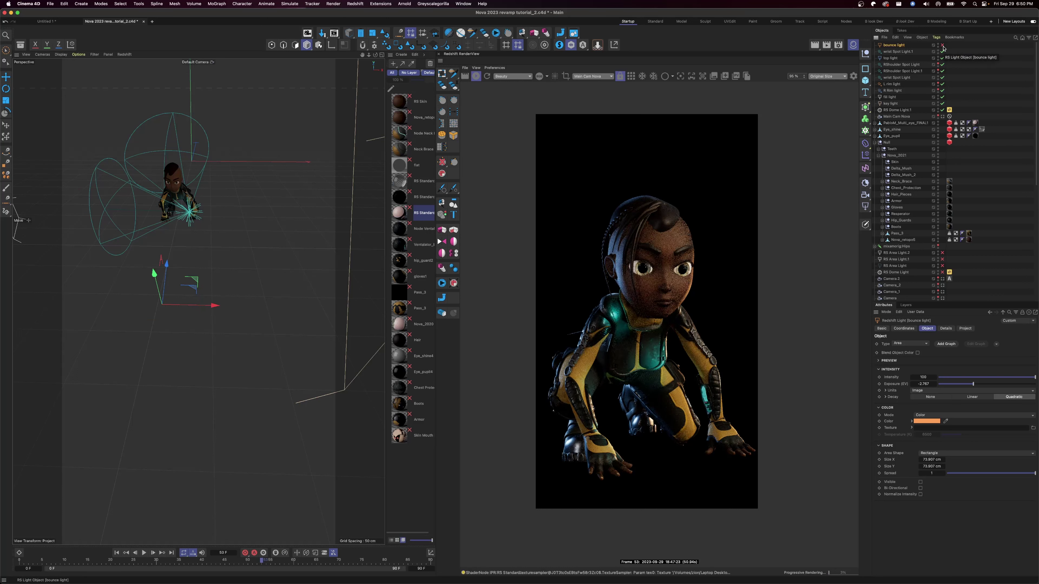
left_click(943, 45)
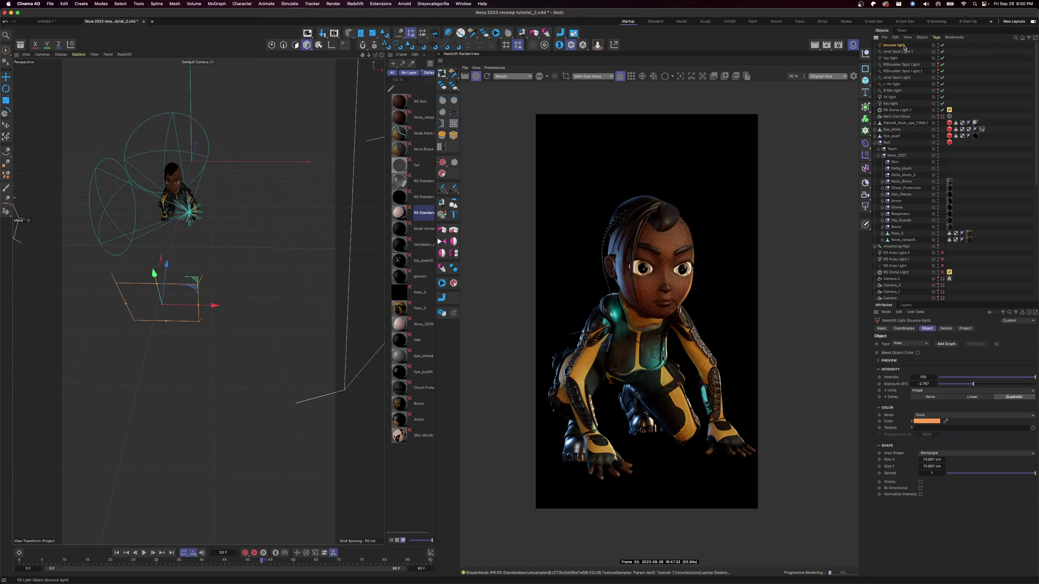
Step: Reduce the bounce light's intensity to about 60
left_click_drag(1026, 379, 1010, 381)
left_click_drag(1009, 379, 997, 379)
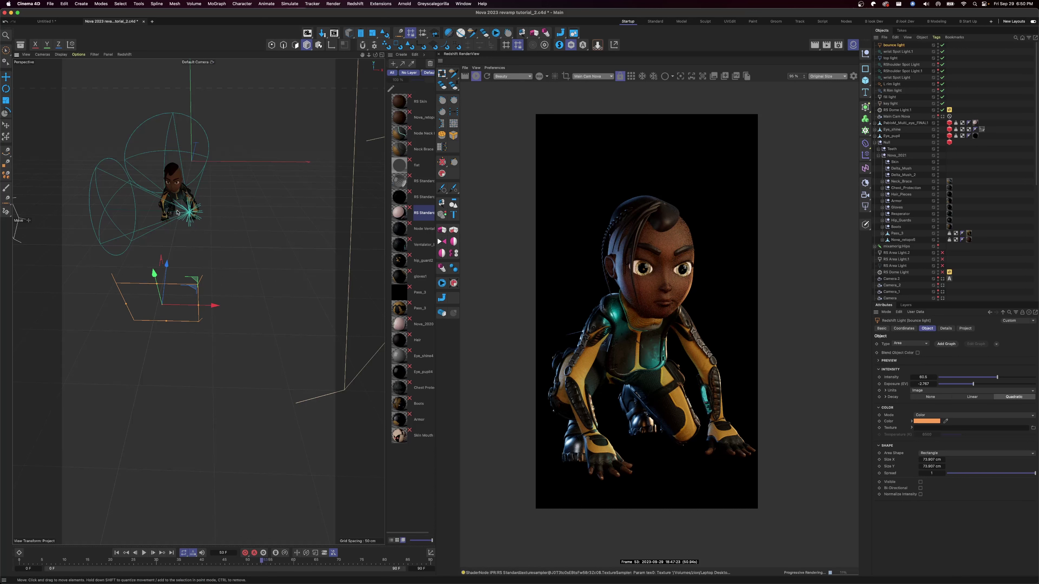
Step: Lower the bounce light in front of the character and rotate it to shine up from below
left_click_drag(177, 212, 76, 212, "alt")
left_click_drag(73, 165, 89, 193)
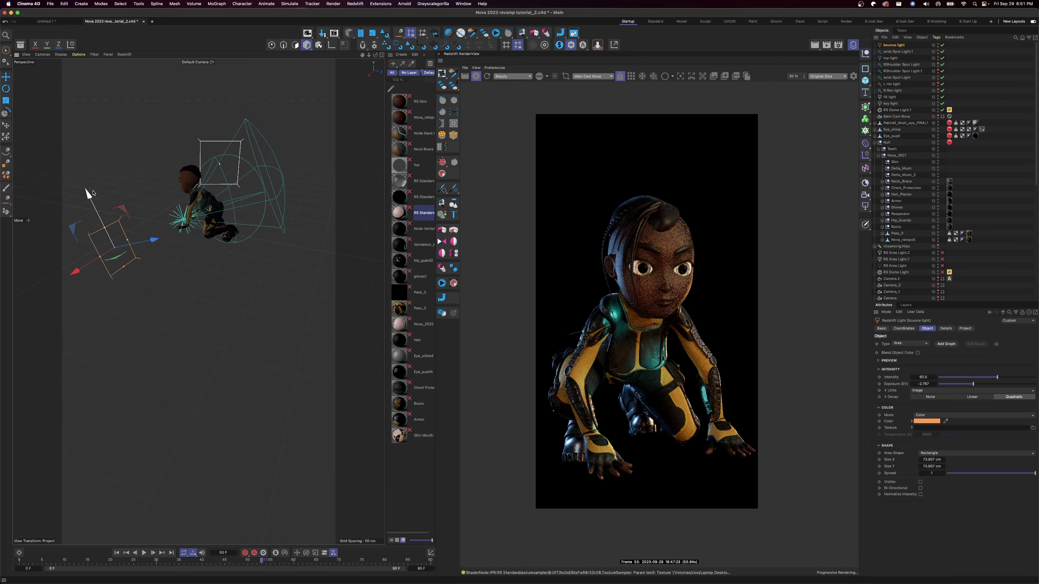
key("r")
left_click_drag(116, 225, 271, 192)
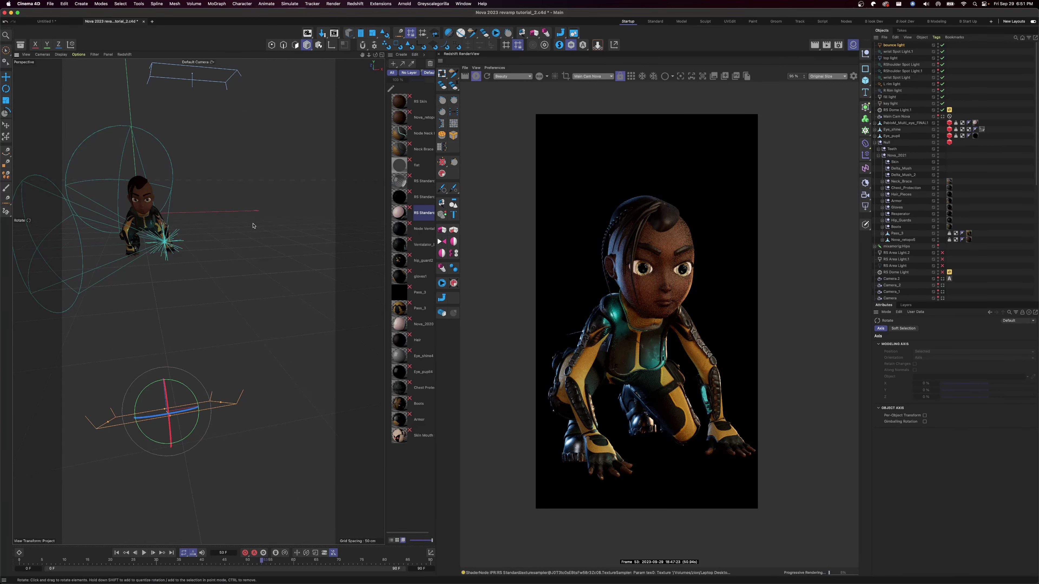